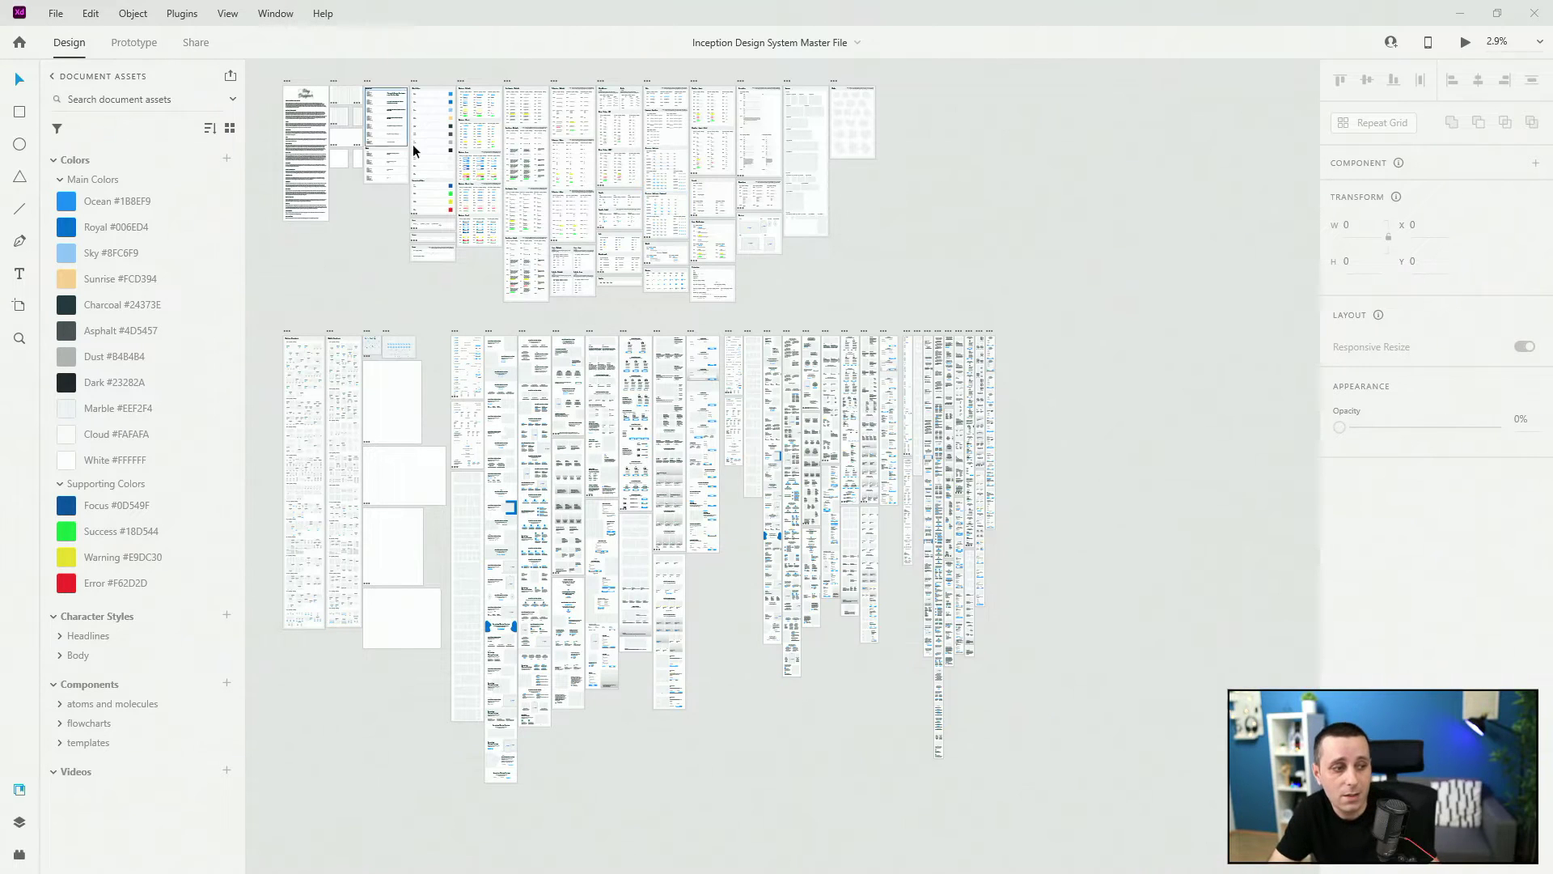
# Expand the atoms and molecules group and scroll through its categories, from grids to blobs.
pyautogui.click(60, 703)
pyautogui.scroll(-6, 61, 485)
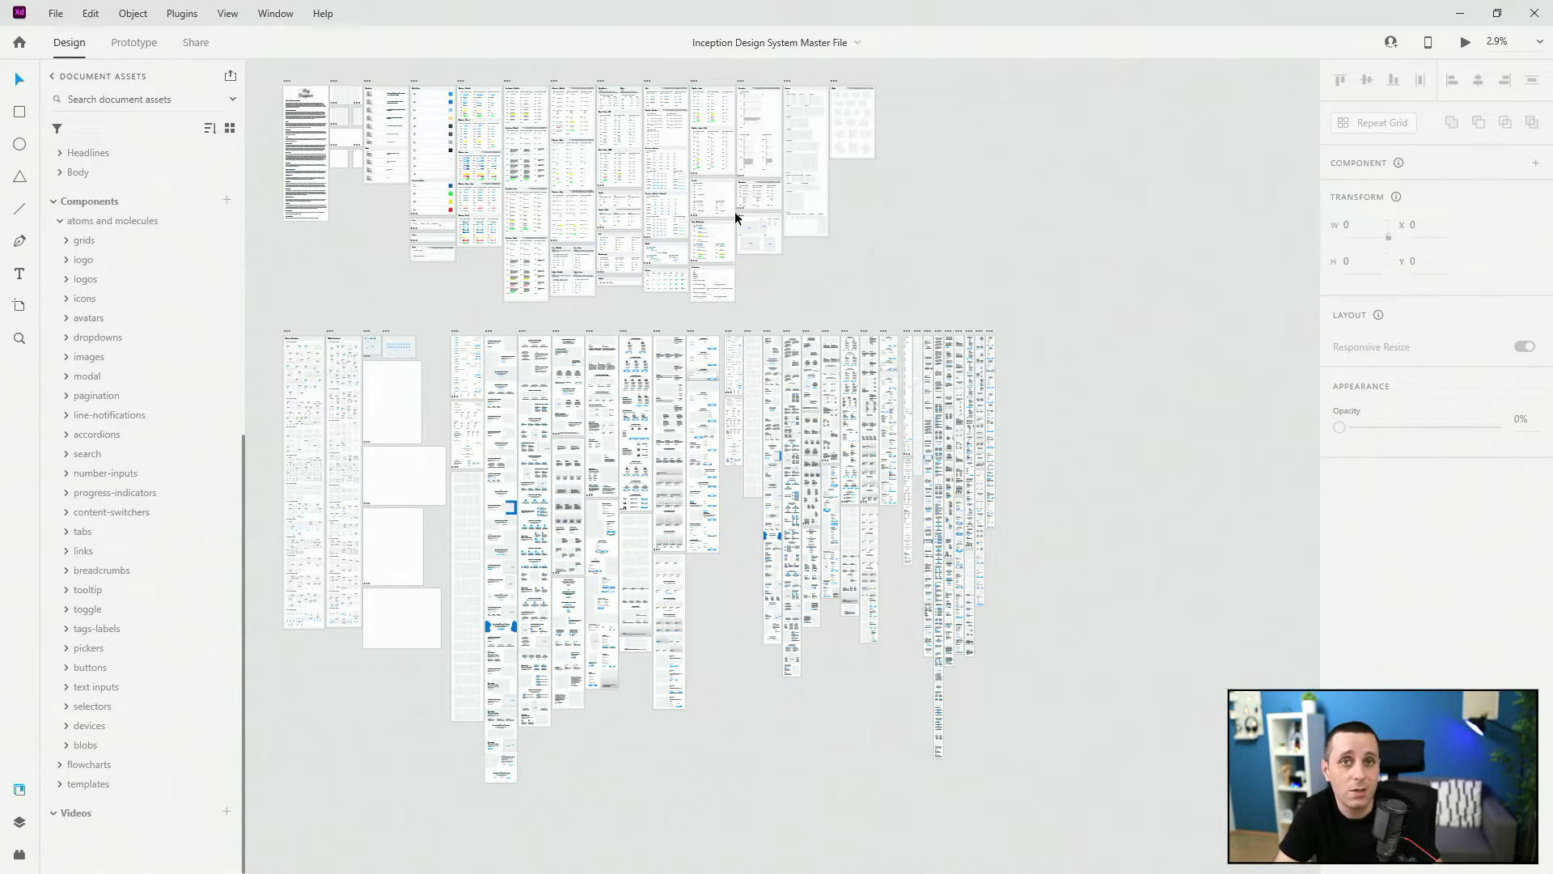
pyautogui.keyDown('ctrl'); pyautogui.scroll(3, 518, 127); pyautogui.keyUp('ctrl')
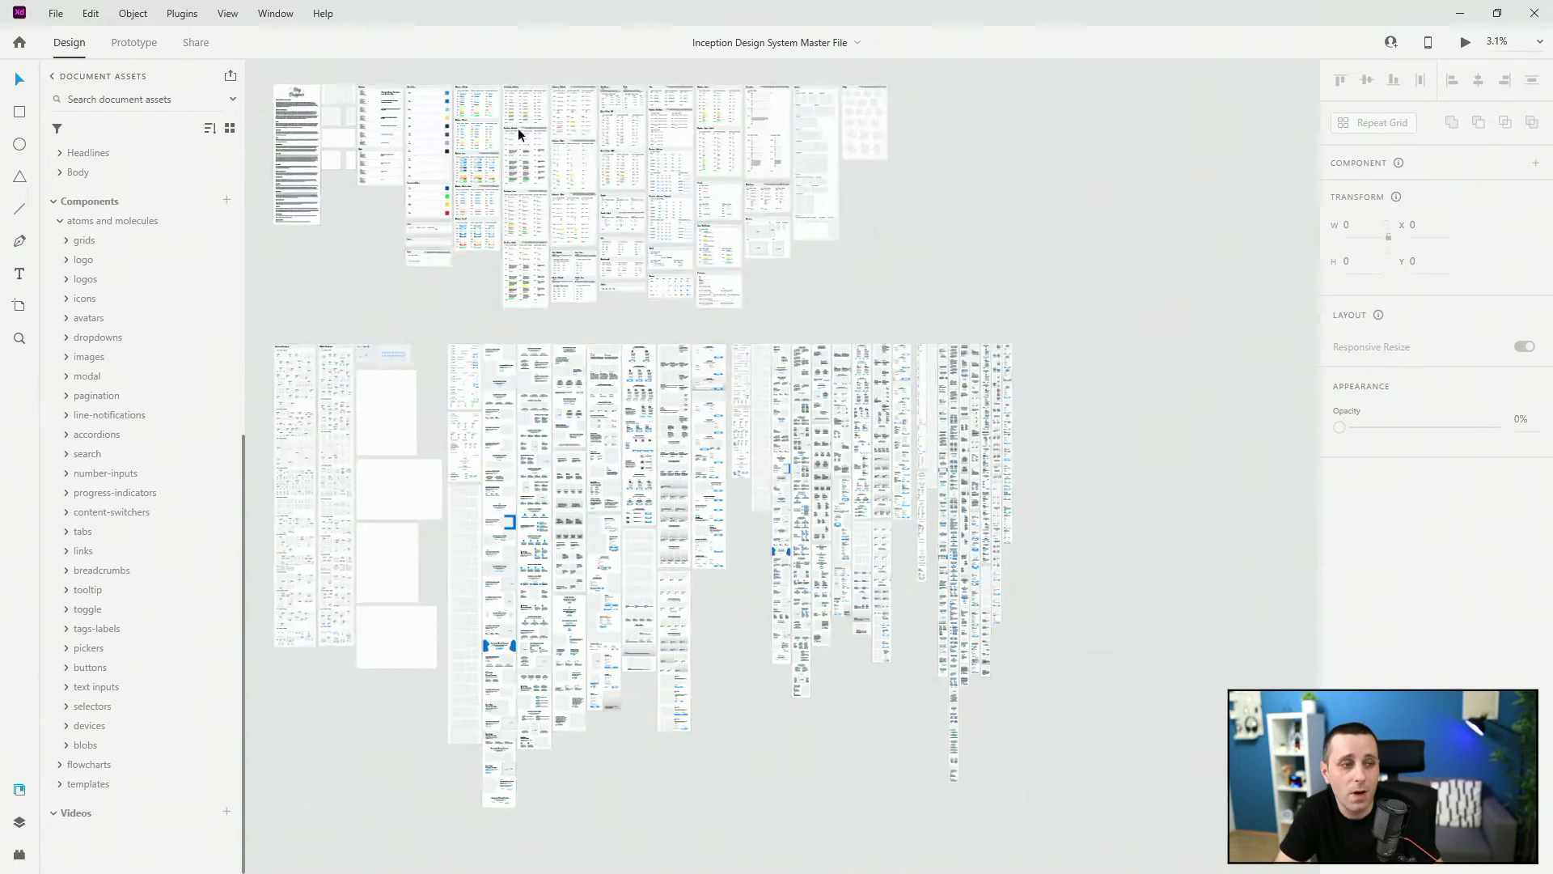
pyautogui.hscroll(-5, 412, 115)
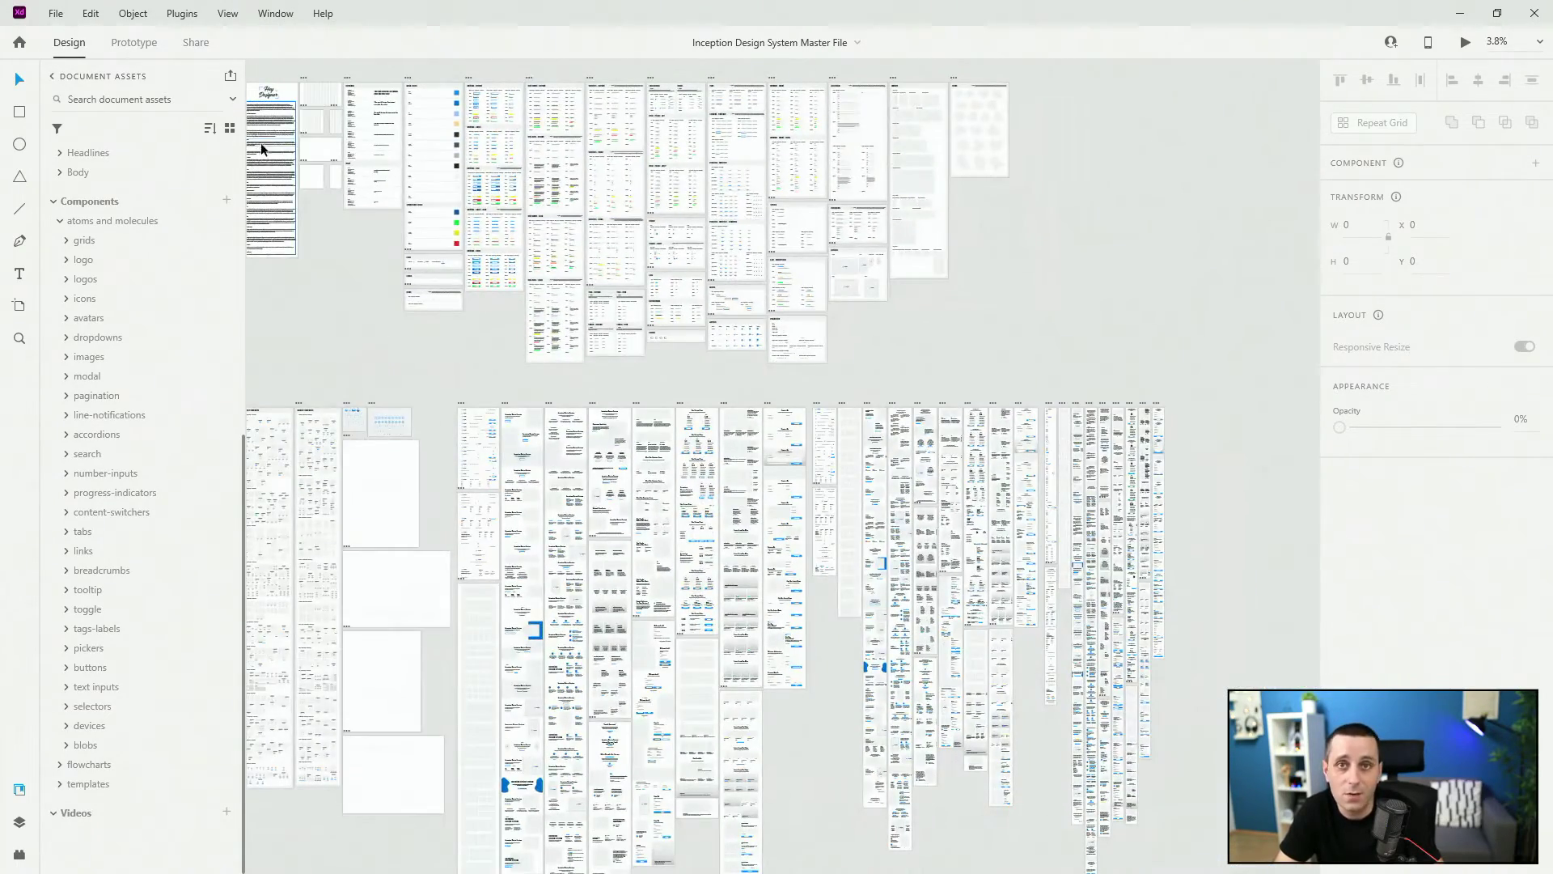
# Zoom in on the Logo board showing the main, logo-with-text and centered variants.
pyautogui.keyDown('ctrl'); pyautogui.scroll(-1, 288, 96); pyautogui.keyUp('ctrl')
pyautogui.keyDown('ctrl'); pyautogui.scroll(6, 288, 95); pyautogui.keyUp('ctrl')
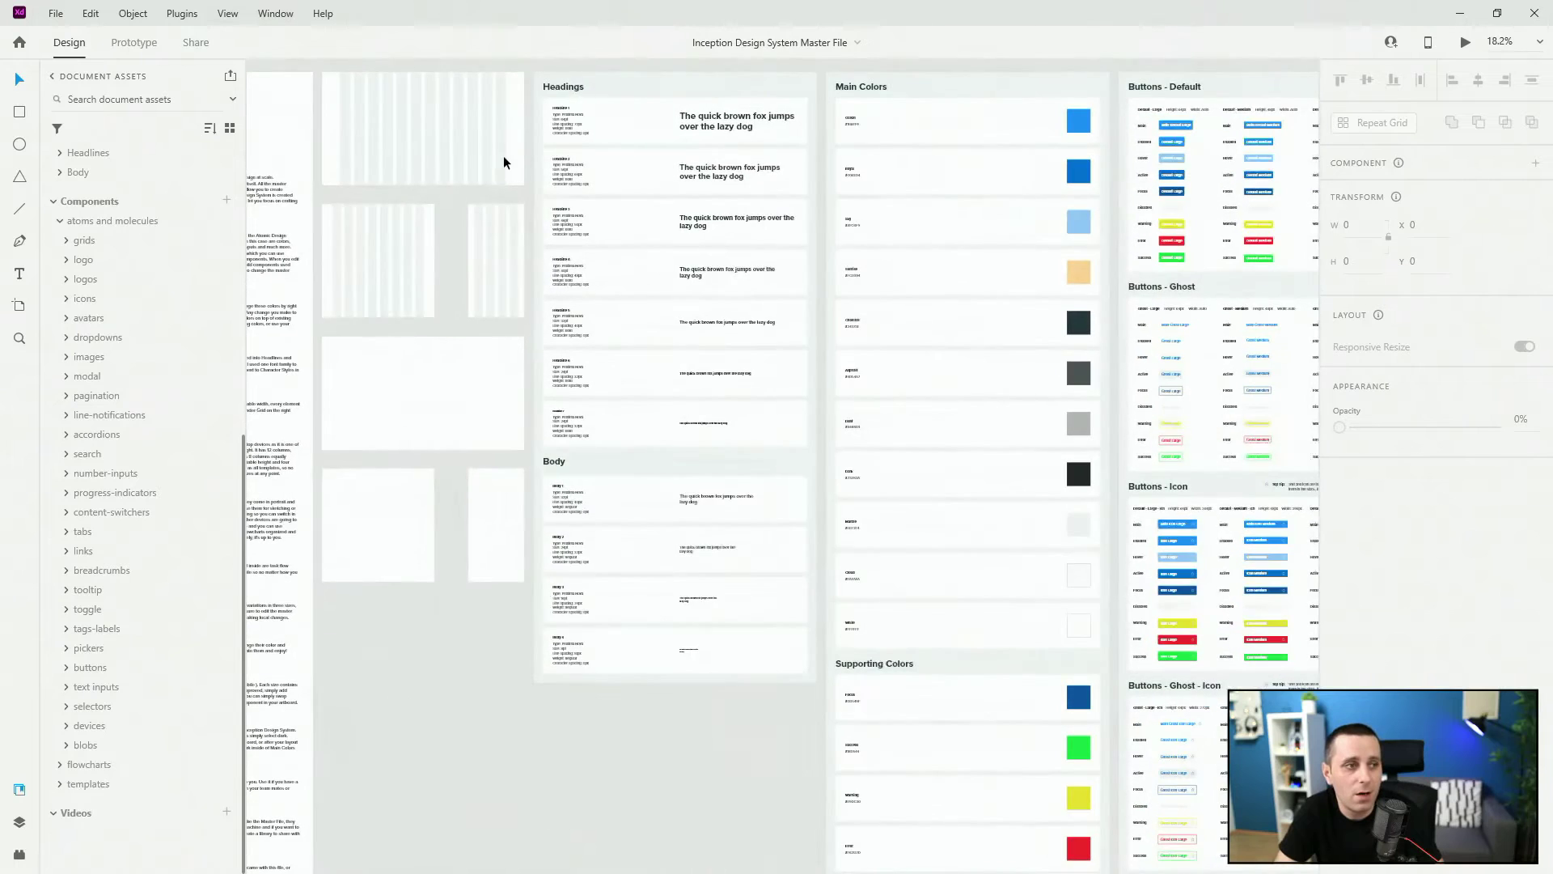
pyautogui.keyDown('ctrl'); pyautogui.scroll(-2, 672, 176); pyautogui.keyUp('ctrl')
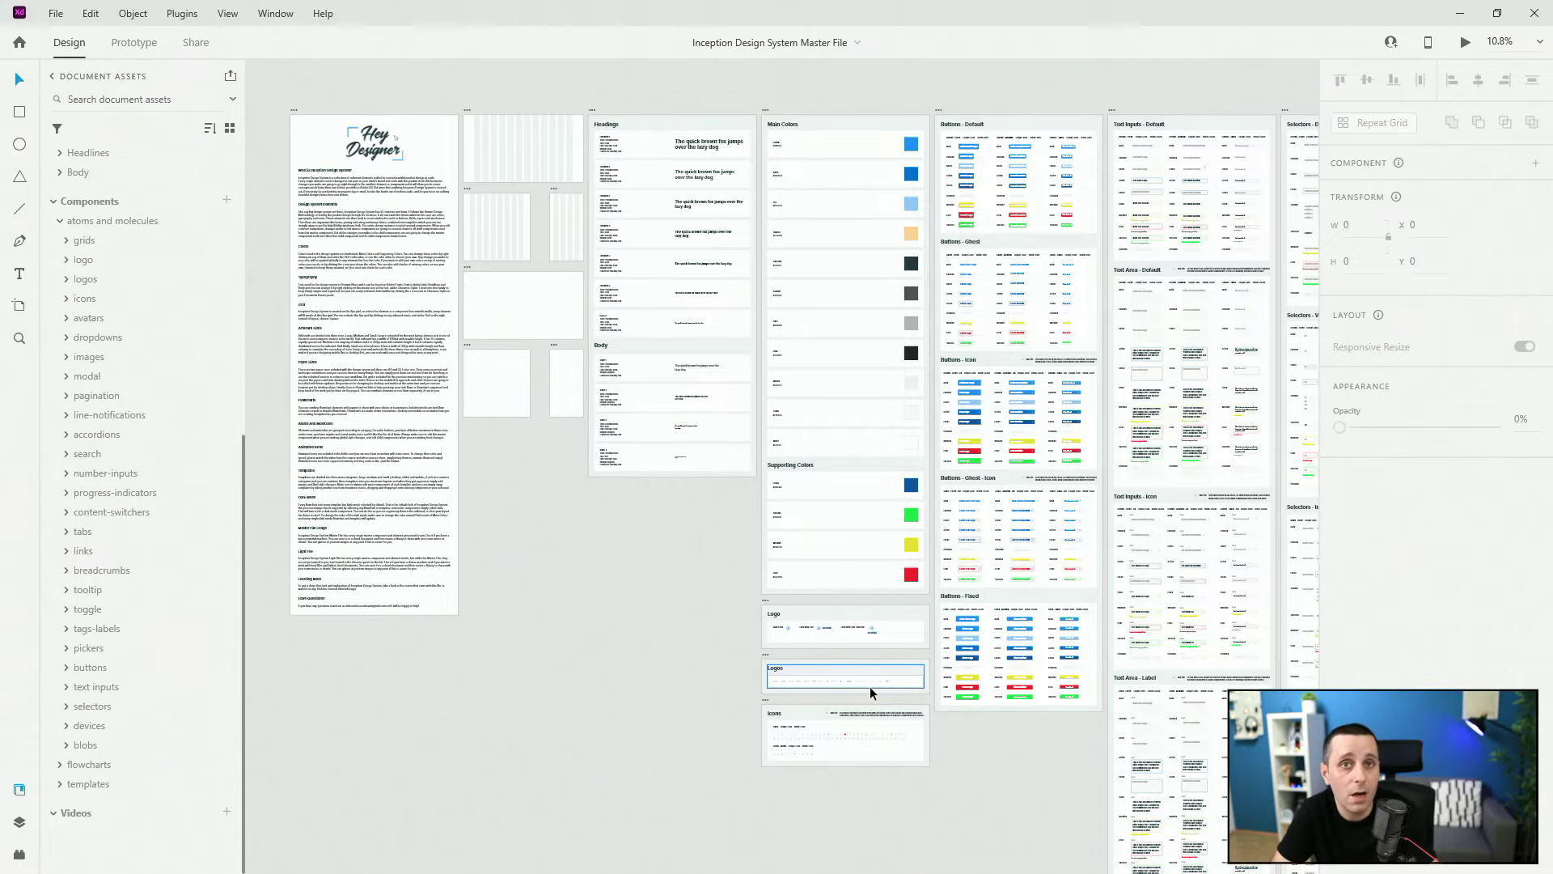
pyautogui.scroll(6, 872, 677)
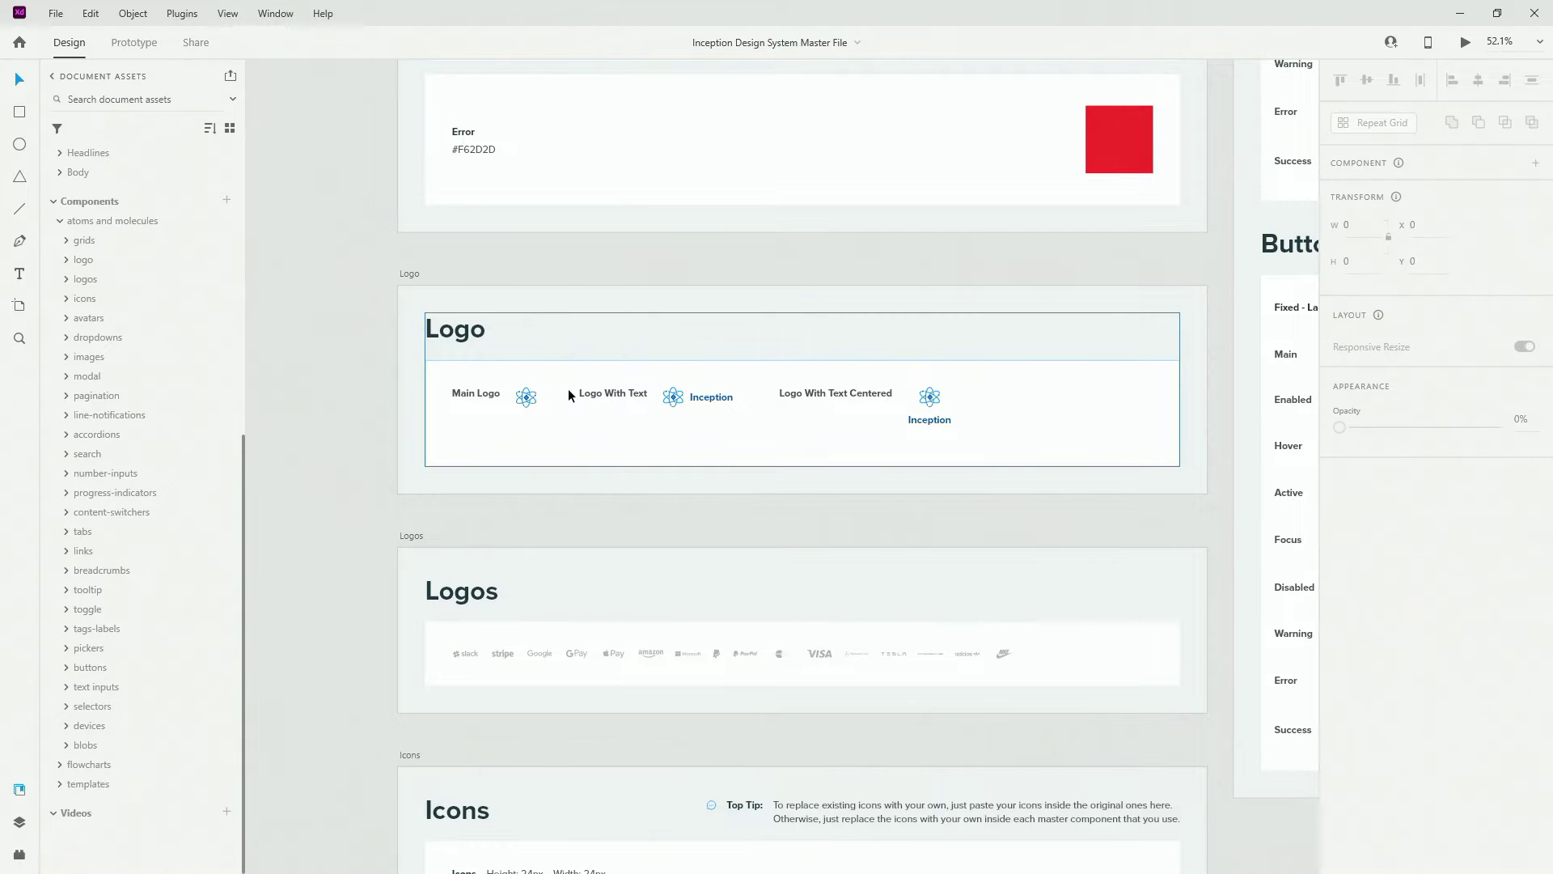
# Scroll down and zoom to about 88% on the Icons board's 24px and social-media icons.
pyautogui.scroll(2, 568, 395)
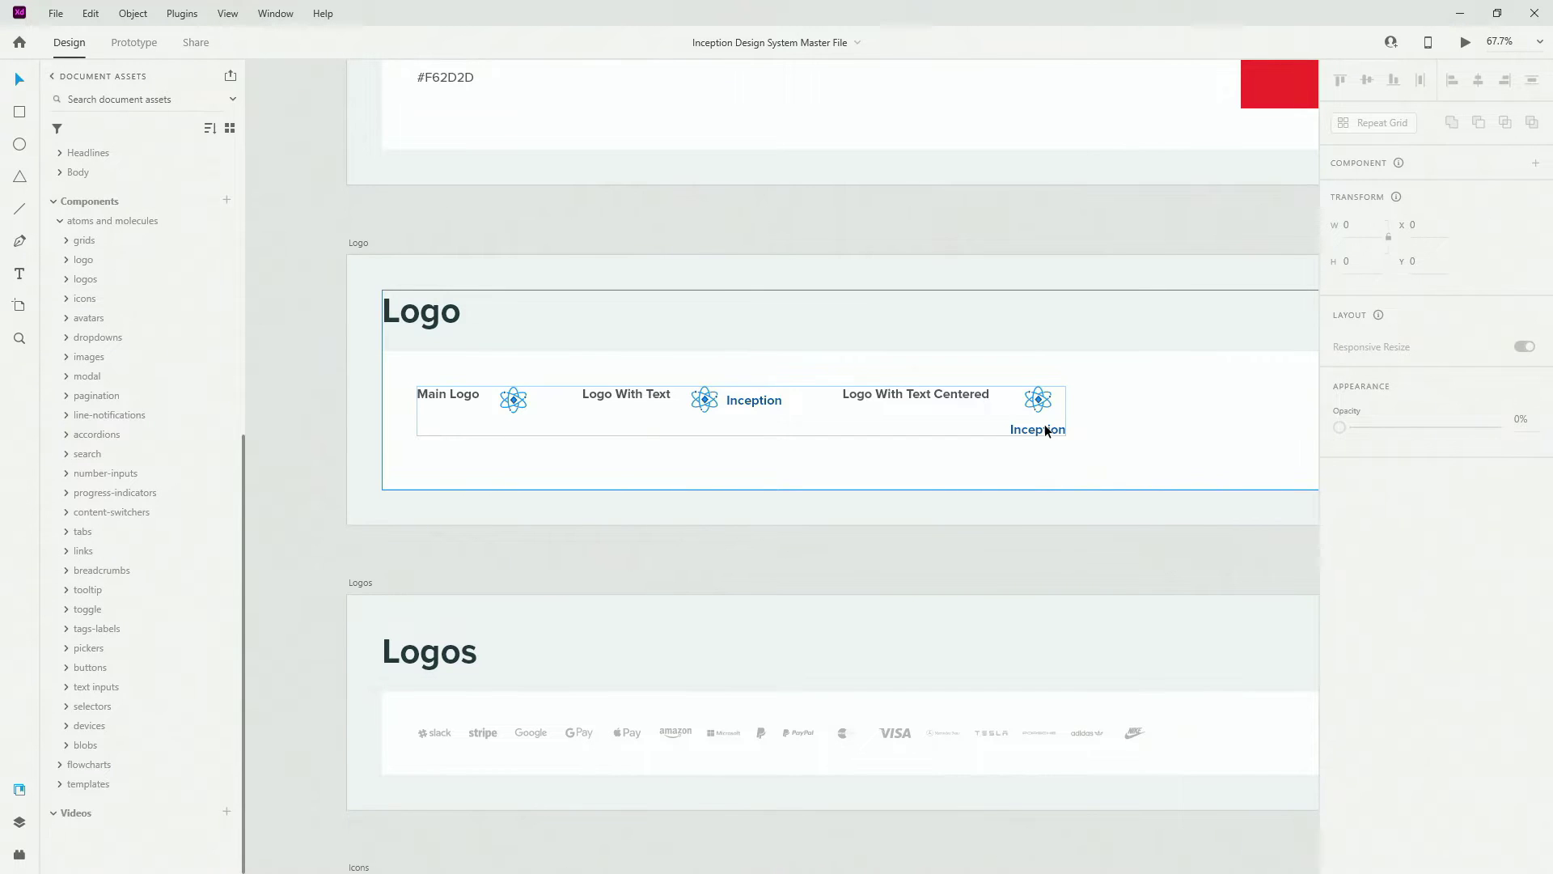
pyautogui.scroll(-5, 1045, 431)
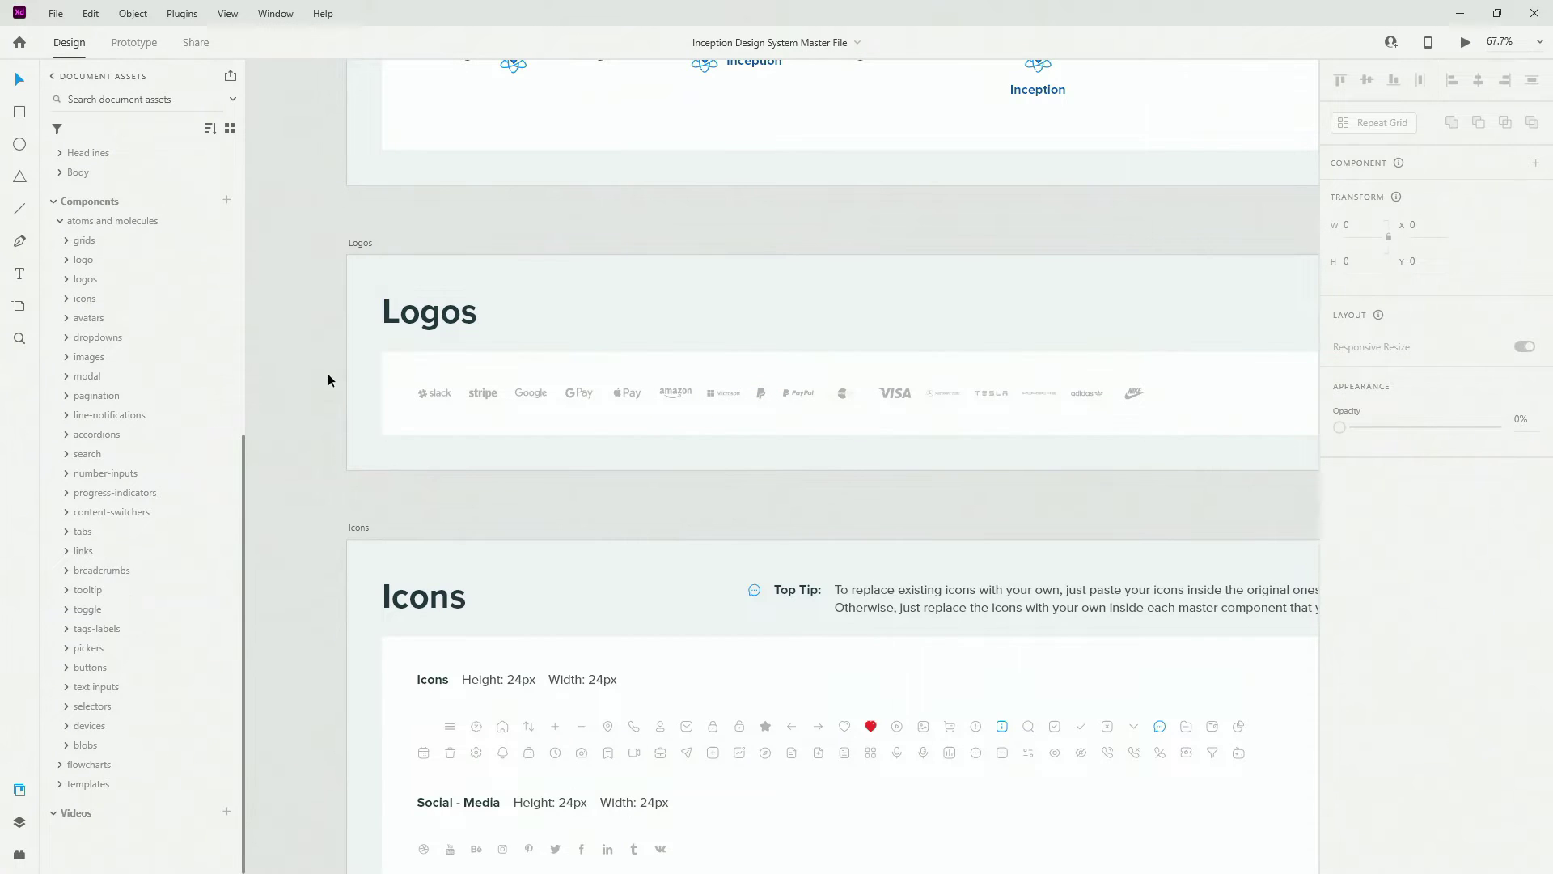
pyautogui.scroll(-3, 328, 372)
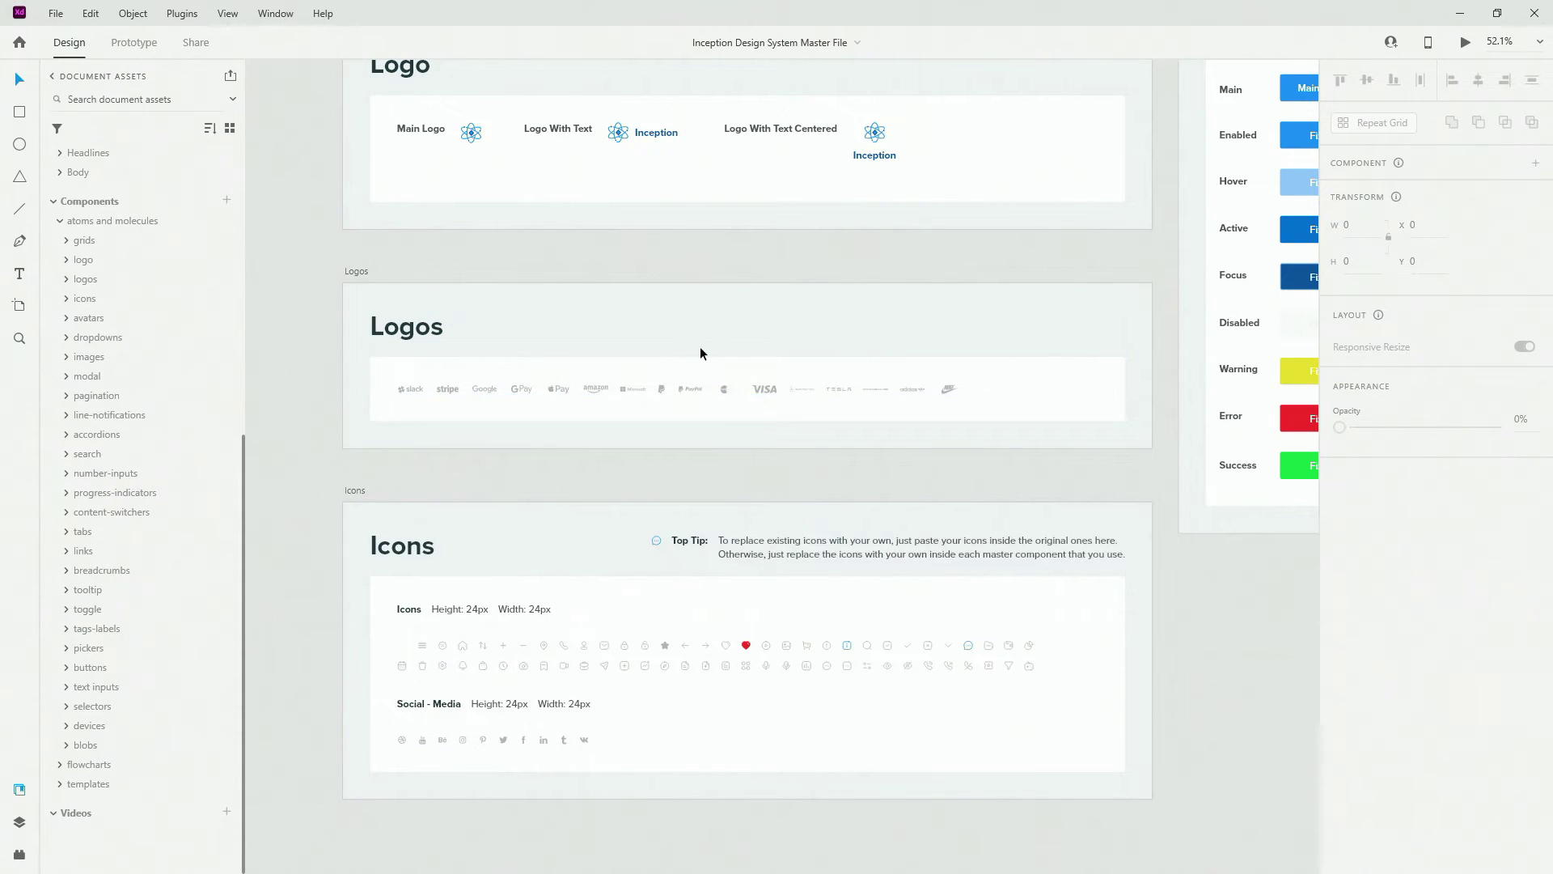
pyautogui.scroll(-3, 599, 478)
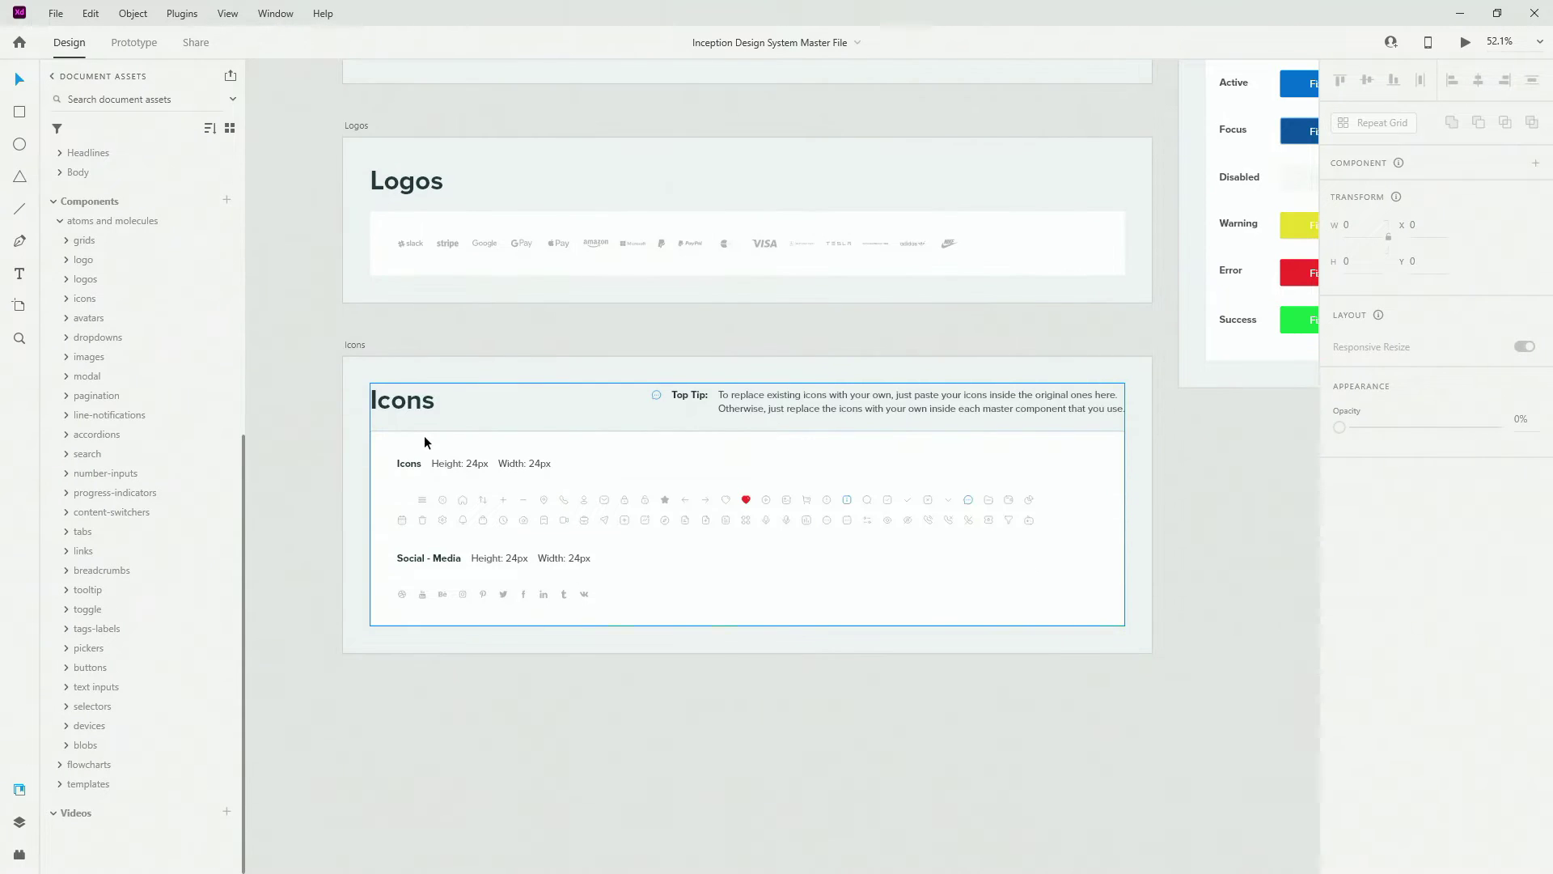
pyautogui.scroll(1, 895, 395)
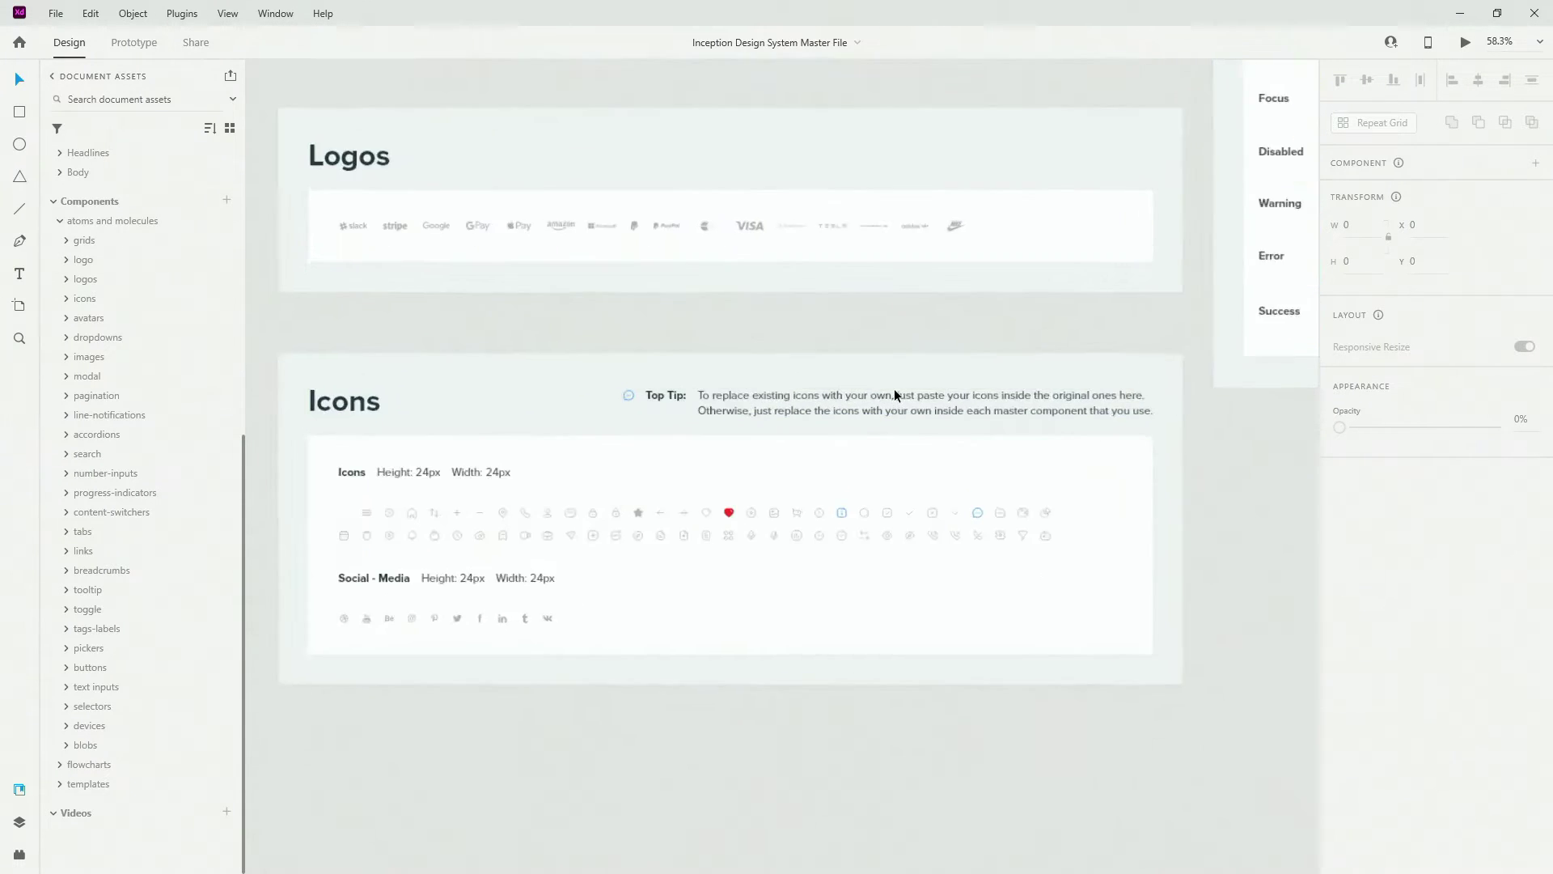
pyautogui.scroll(1, 895, 395)
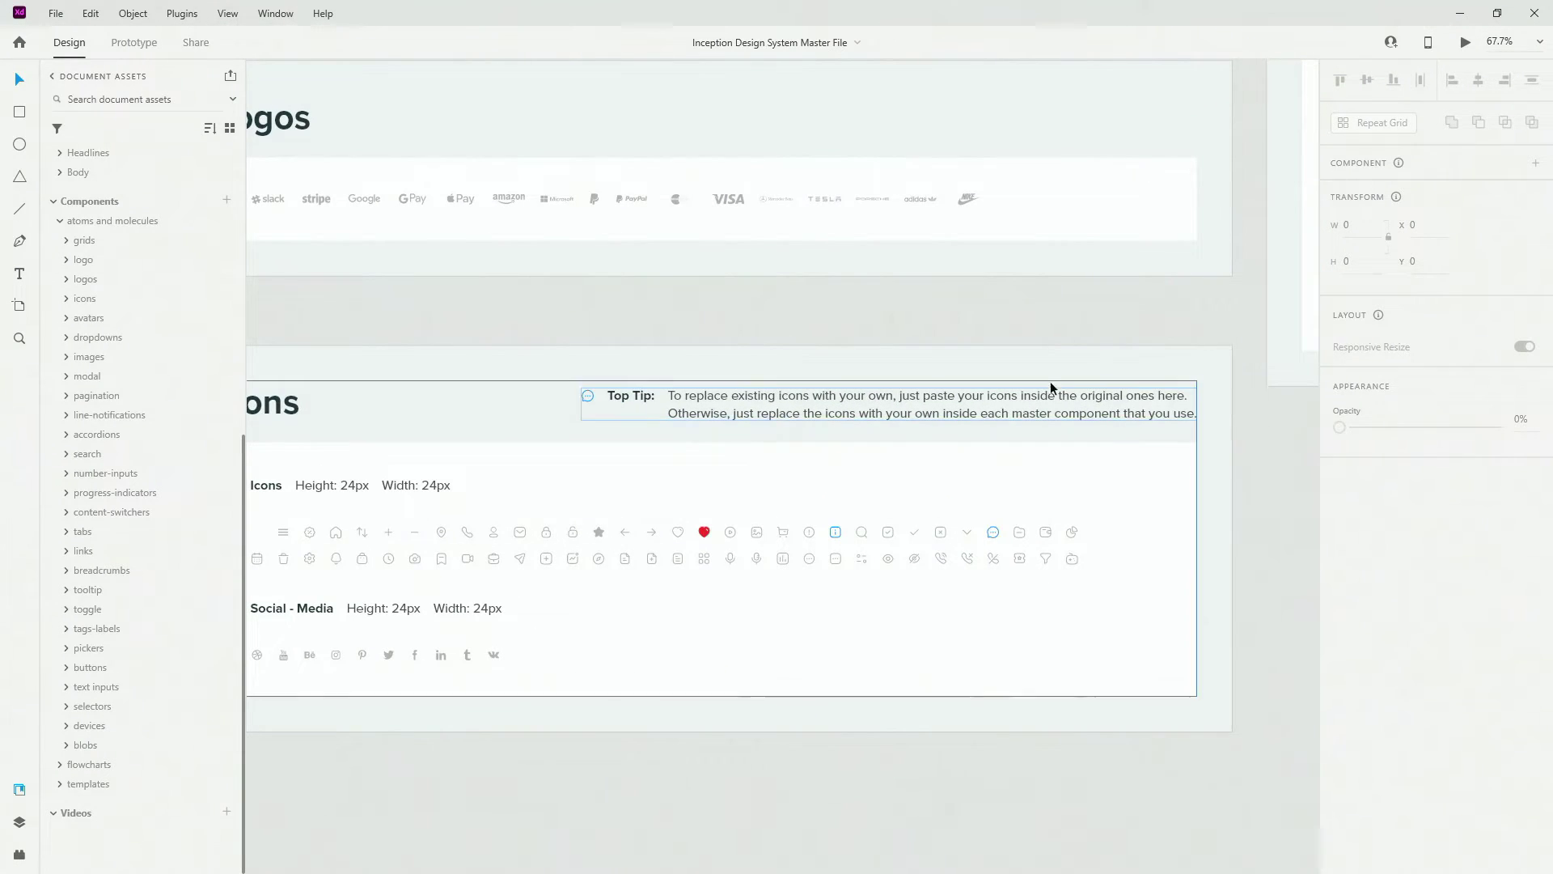
pyautogui.scroll(2, 1176, 391)
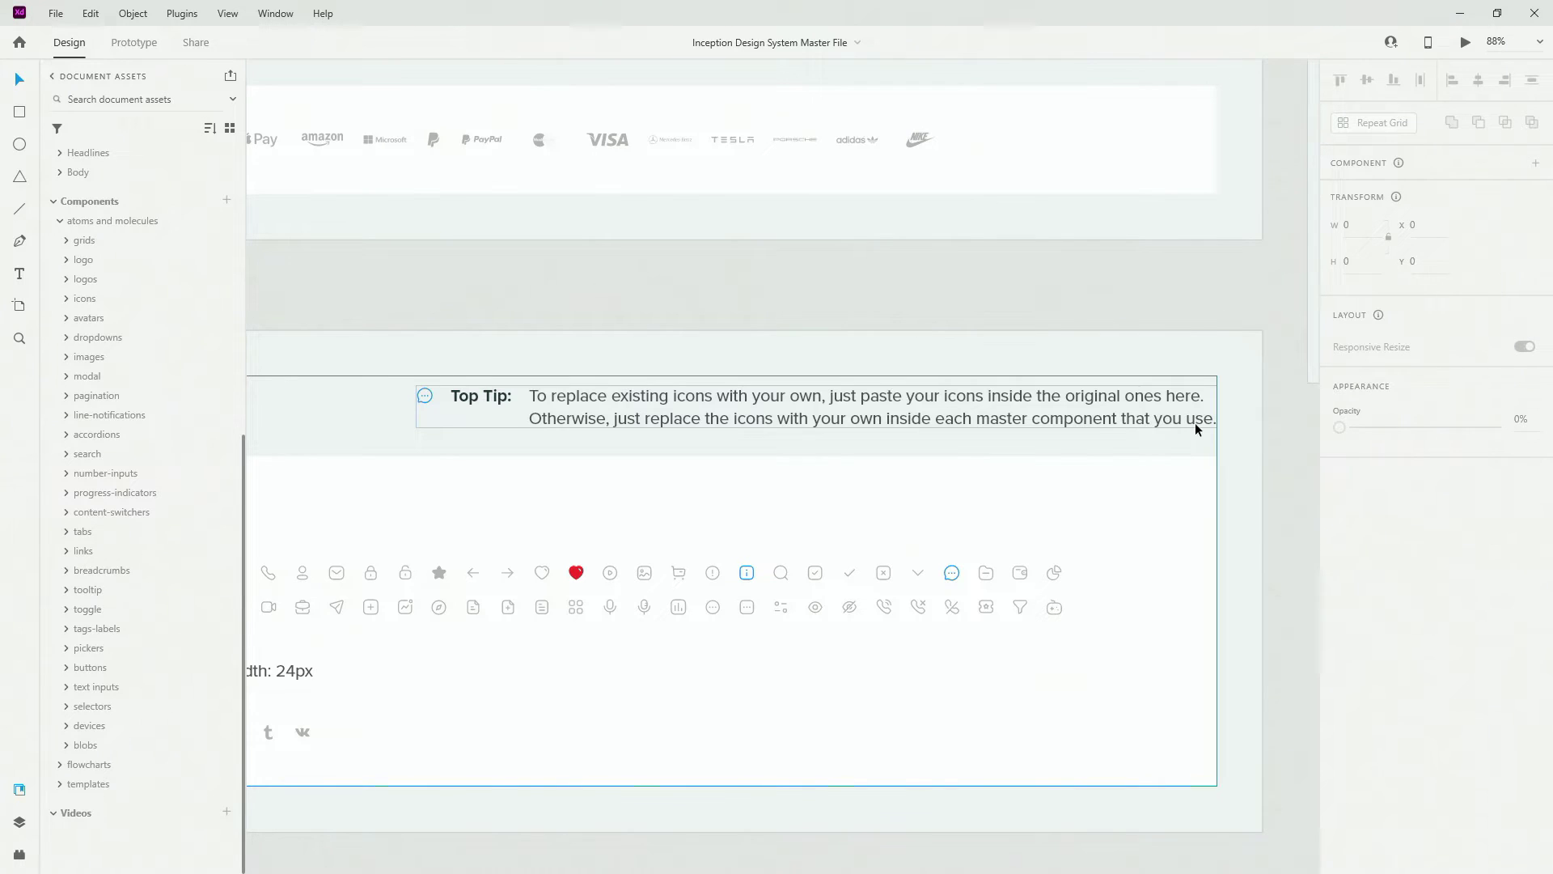
pyautogui.scroll(-4, 1195, 422)
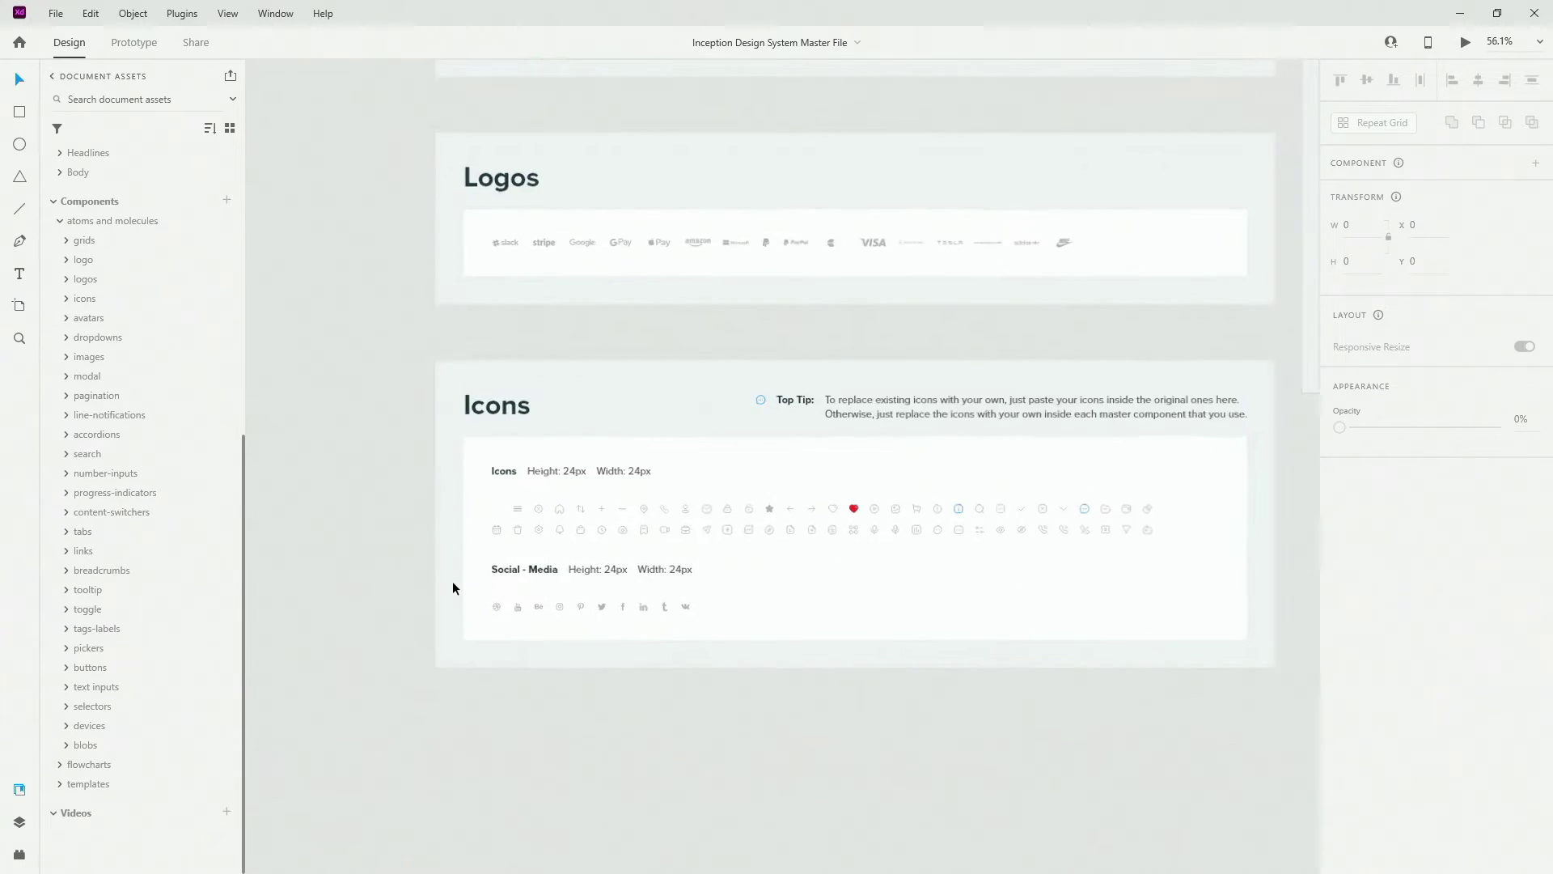
pyautogui.scroll(4, 453, 580)
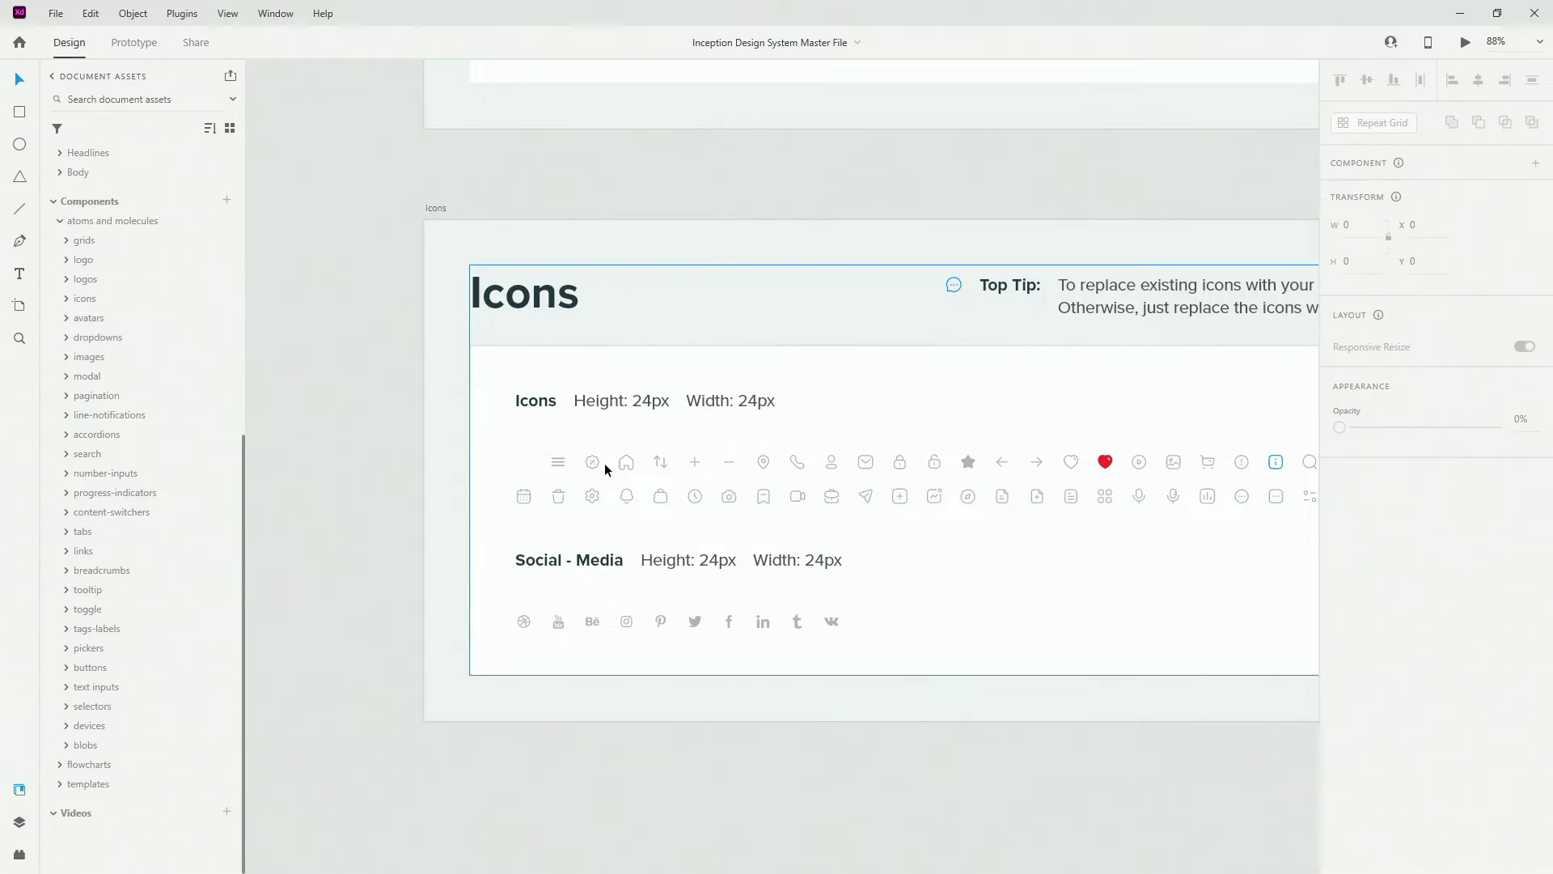
# Zoom in and select the percent price tag icon with the Layers panel shown.
pyautogui.scroll(5, 563, 457)
pyautogui.scroll(2, 563, 459)
pyautogui.doubleClick(659, 467)
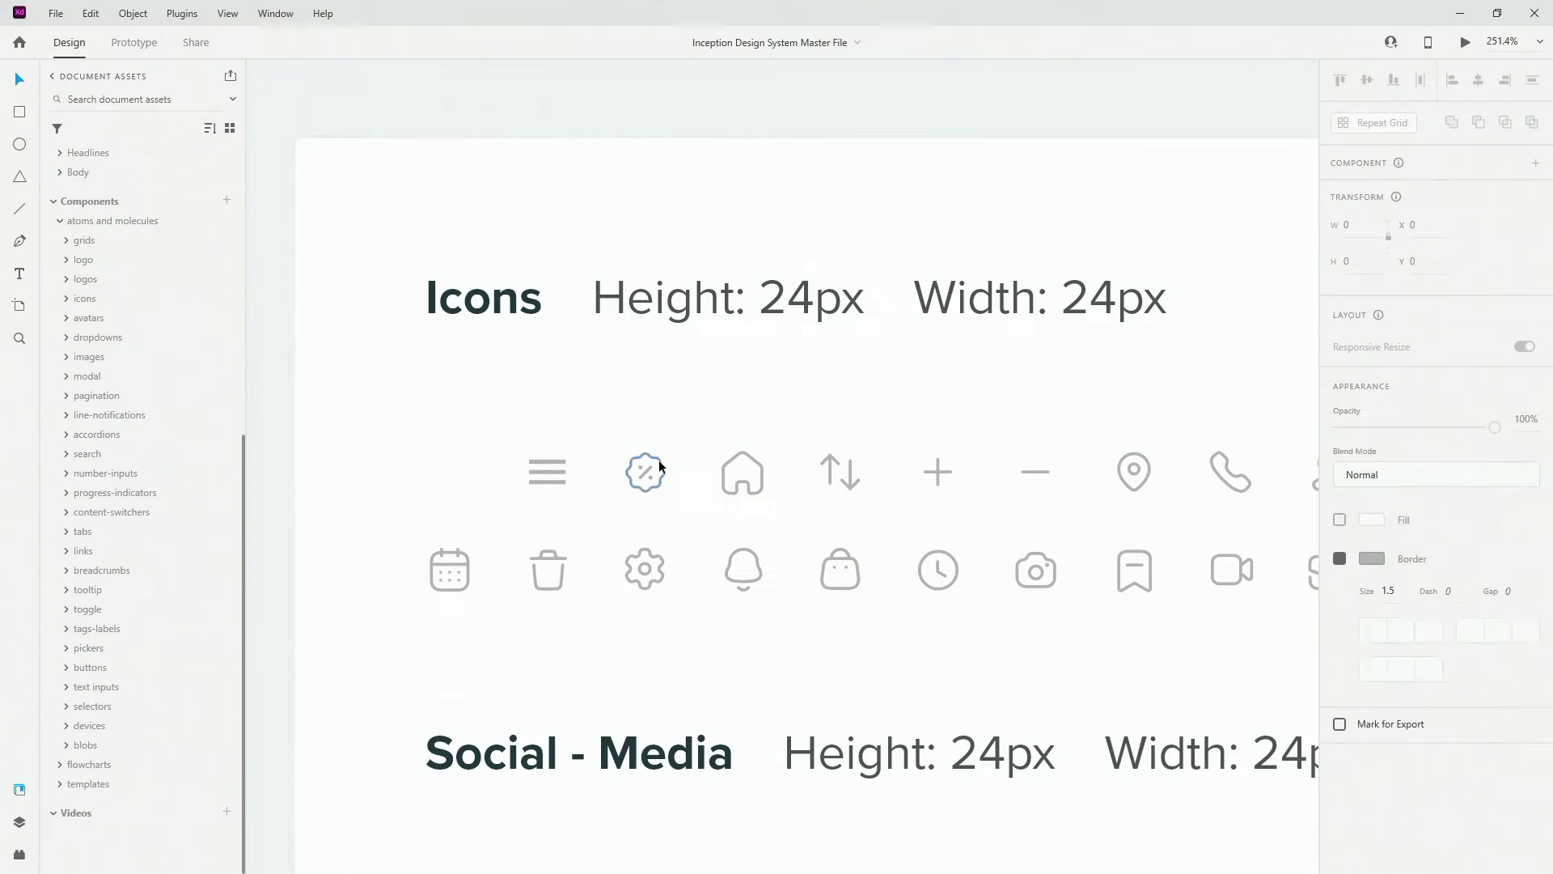
pyautogui.click(20, 822)
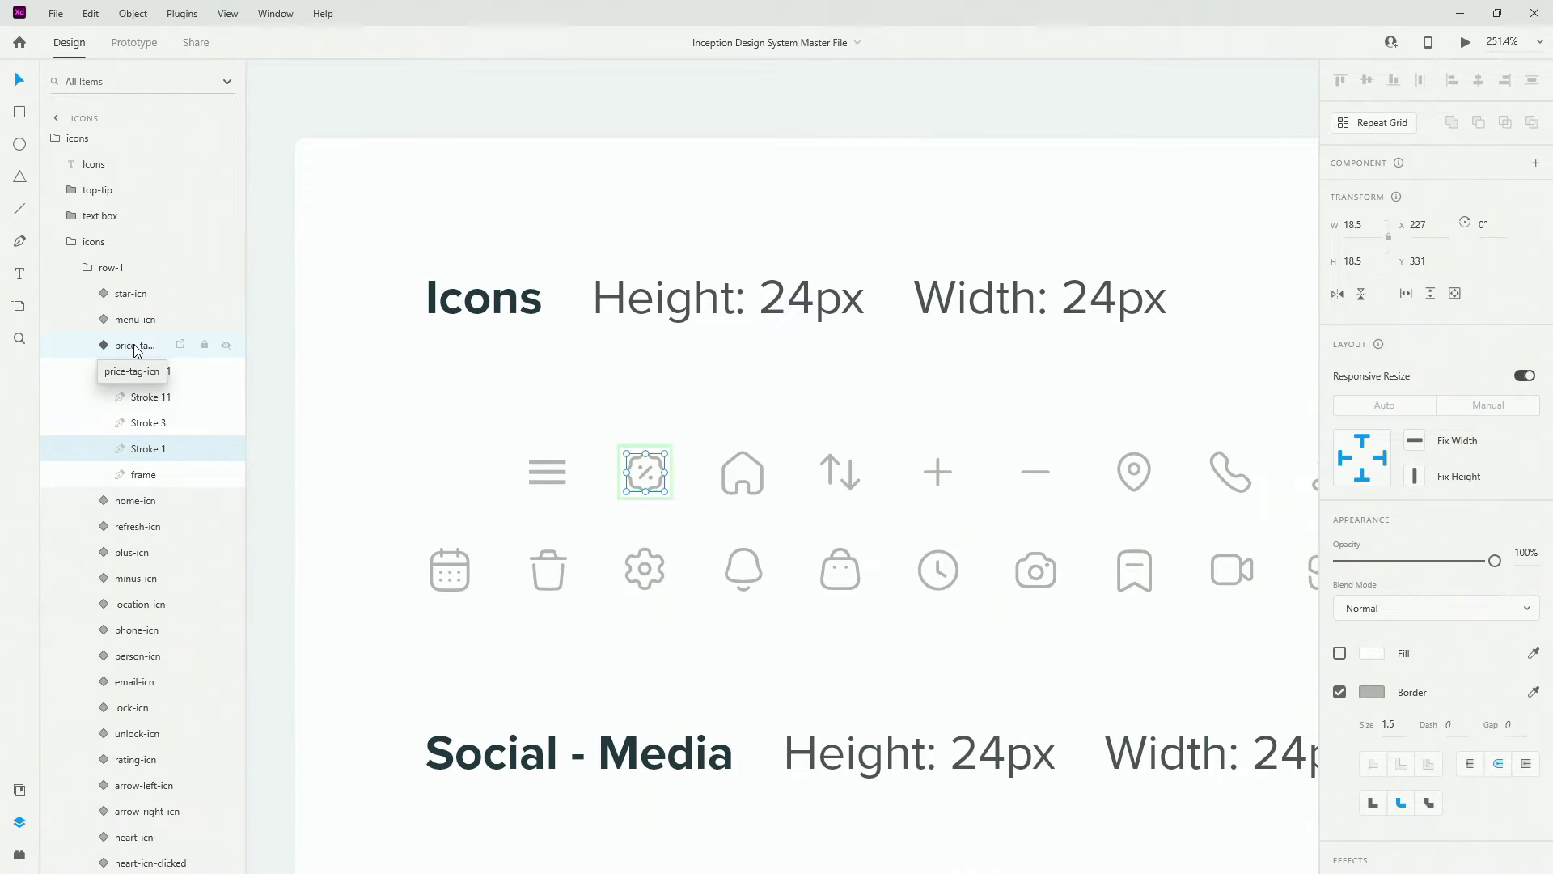
# Step through the icon's Stroke and frame layers, then select the whole price-tag-icn component.
pyautogui.click(137, 370)
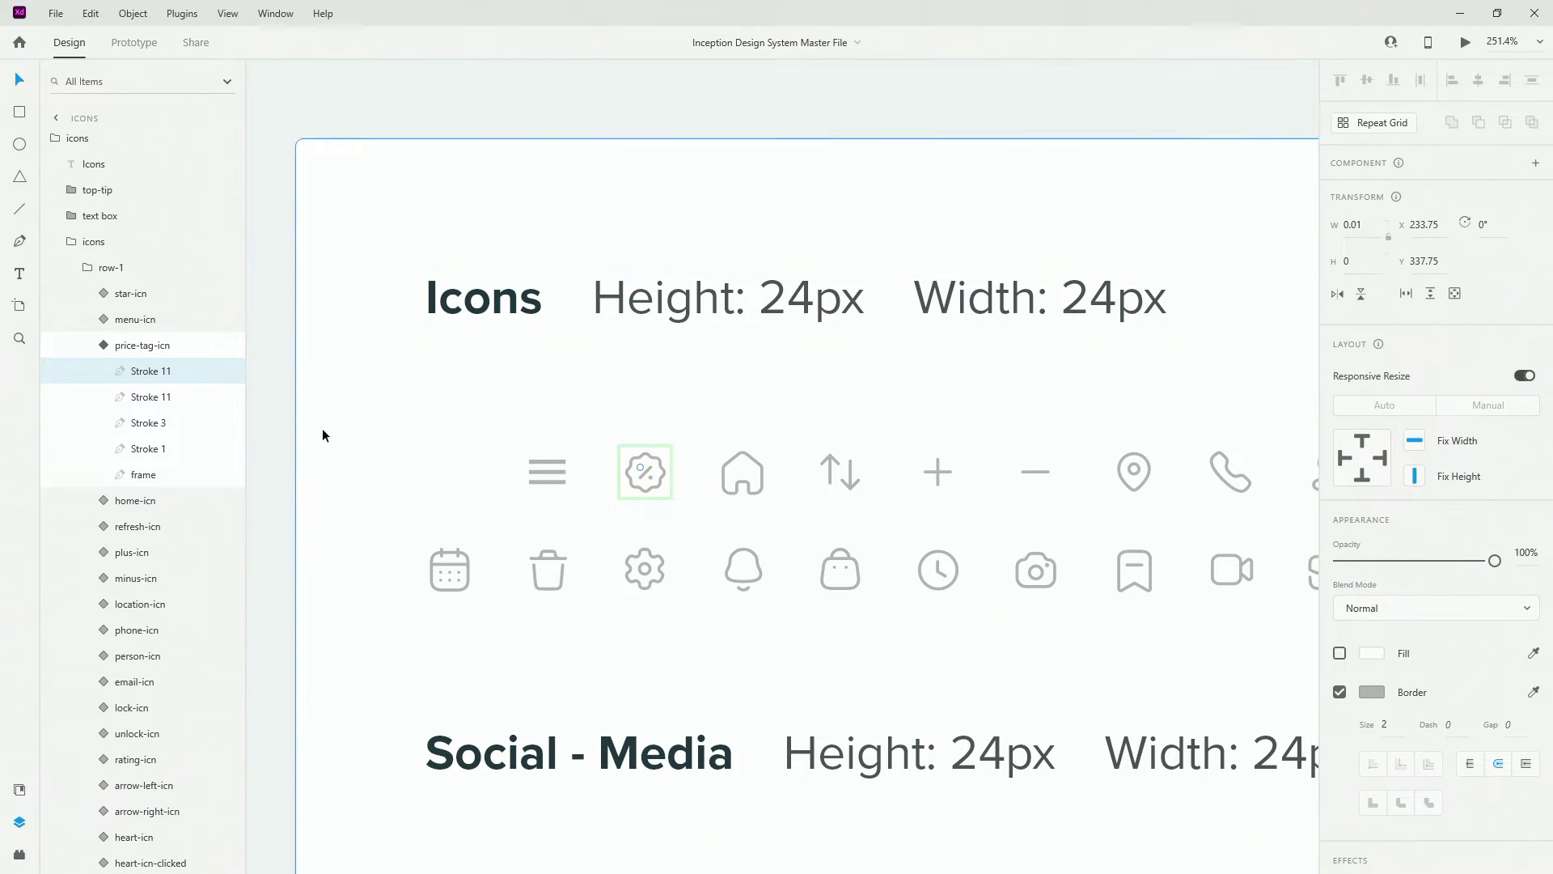
pyautogui.click(158, 479)
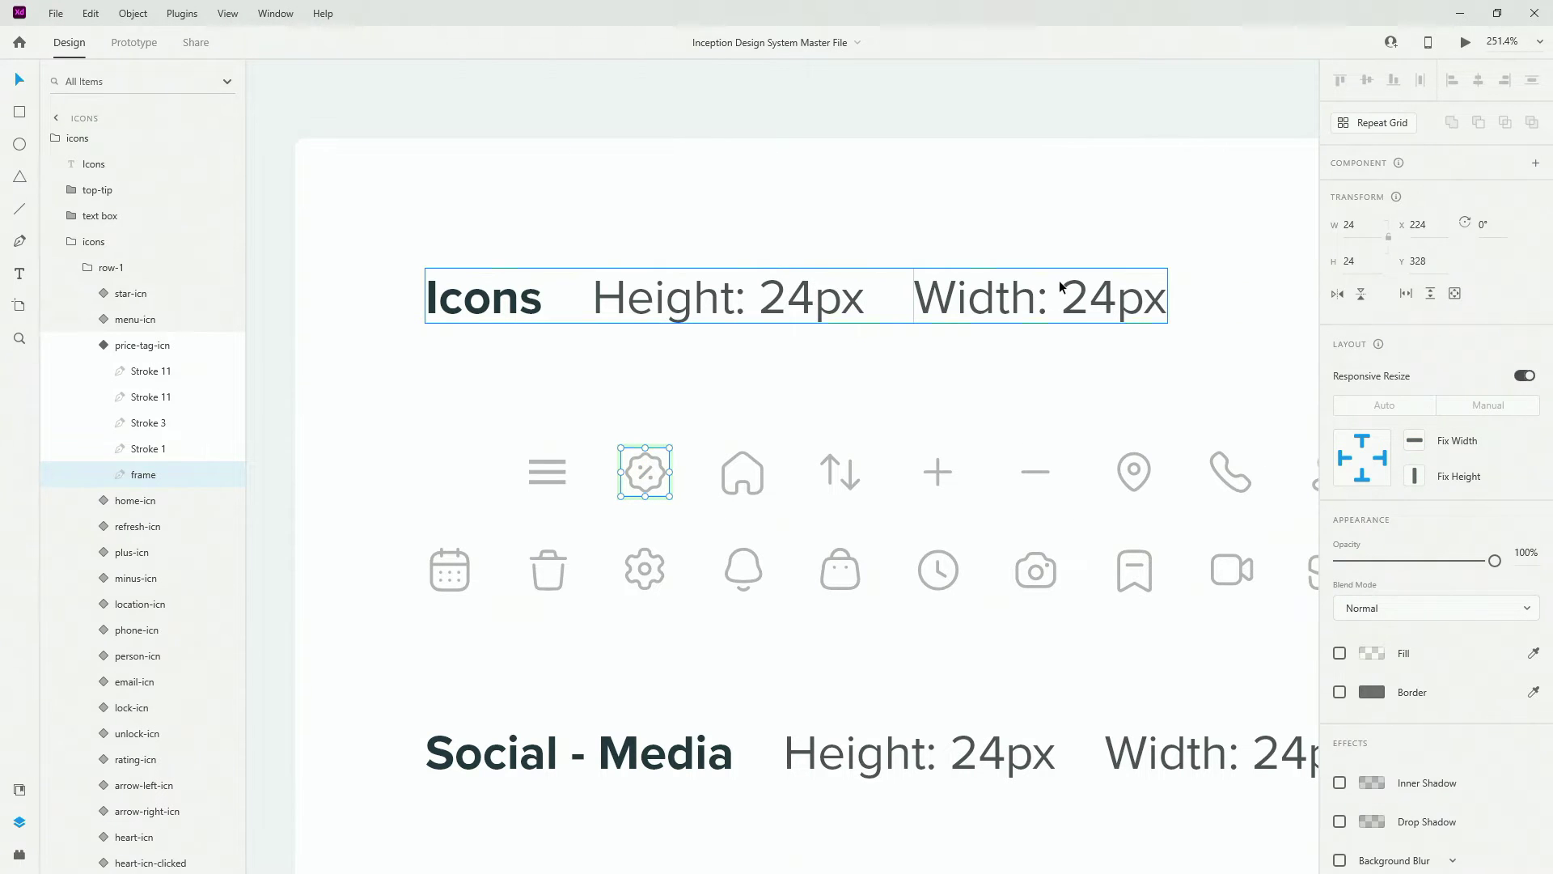
pyautogui.click(161, 450)
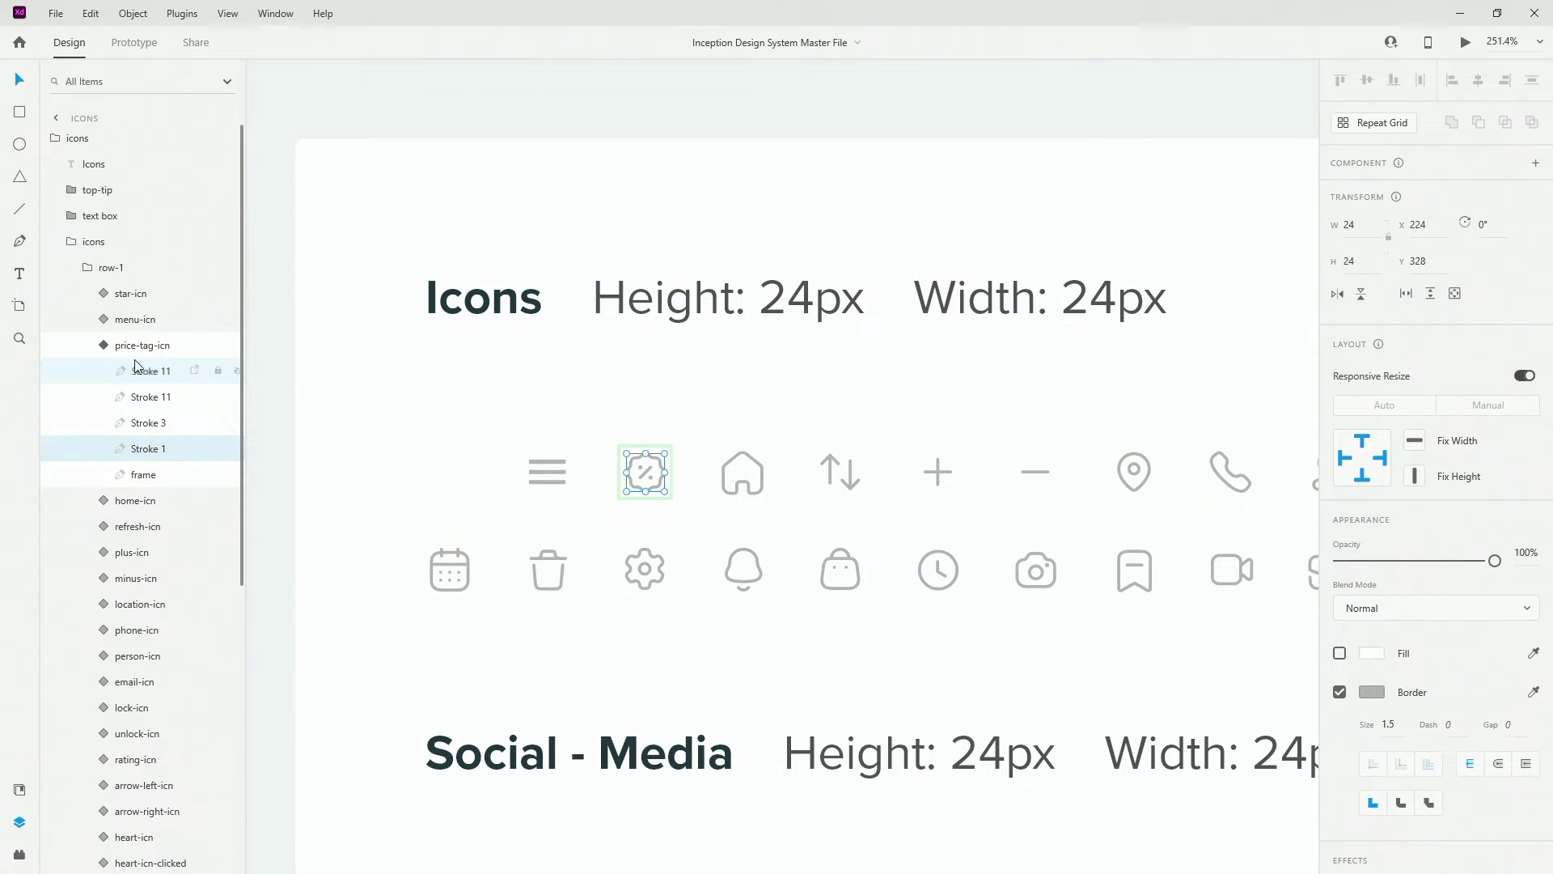
pyautogui.keyDown('shift'); pyautogui.click(103, 370); pyautogui.keyUp('shift')
pyautogui.click(103, 346)
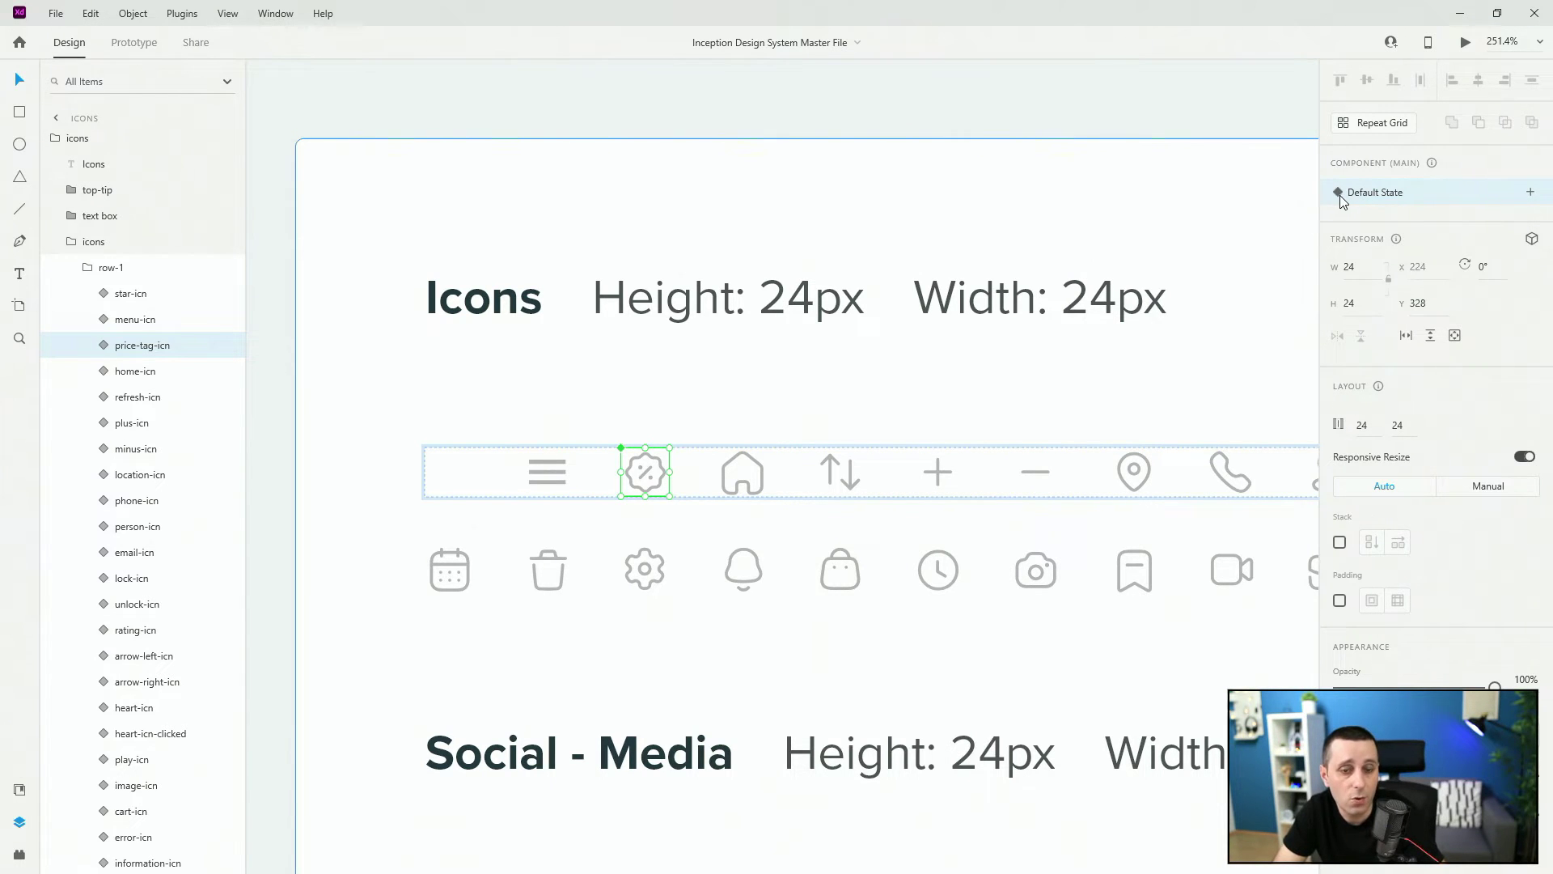
# Collapse the row-1 list, the inner icons group and the top-level icons group.
pyautogui.click(87, 267)
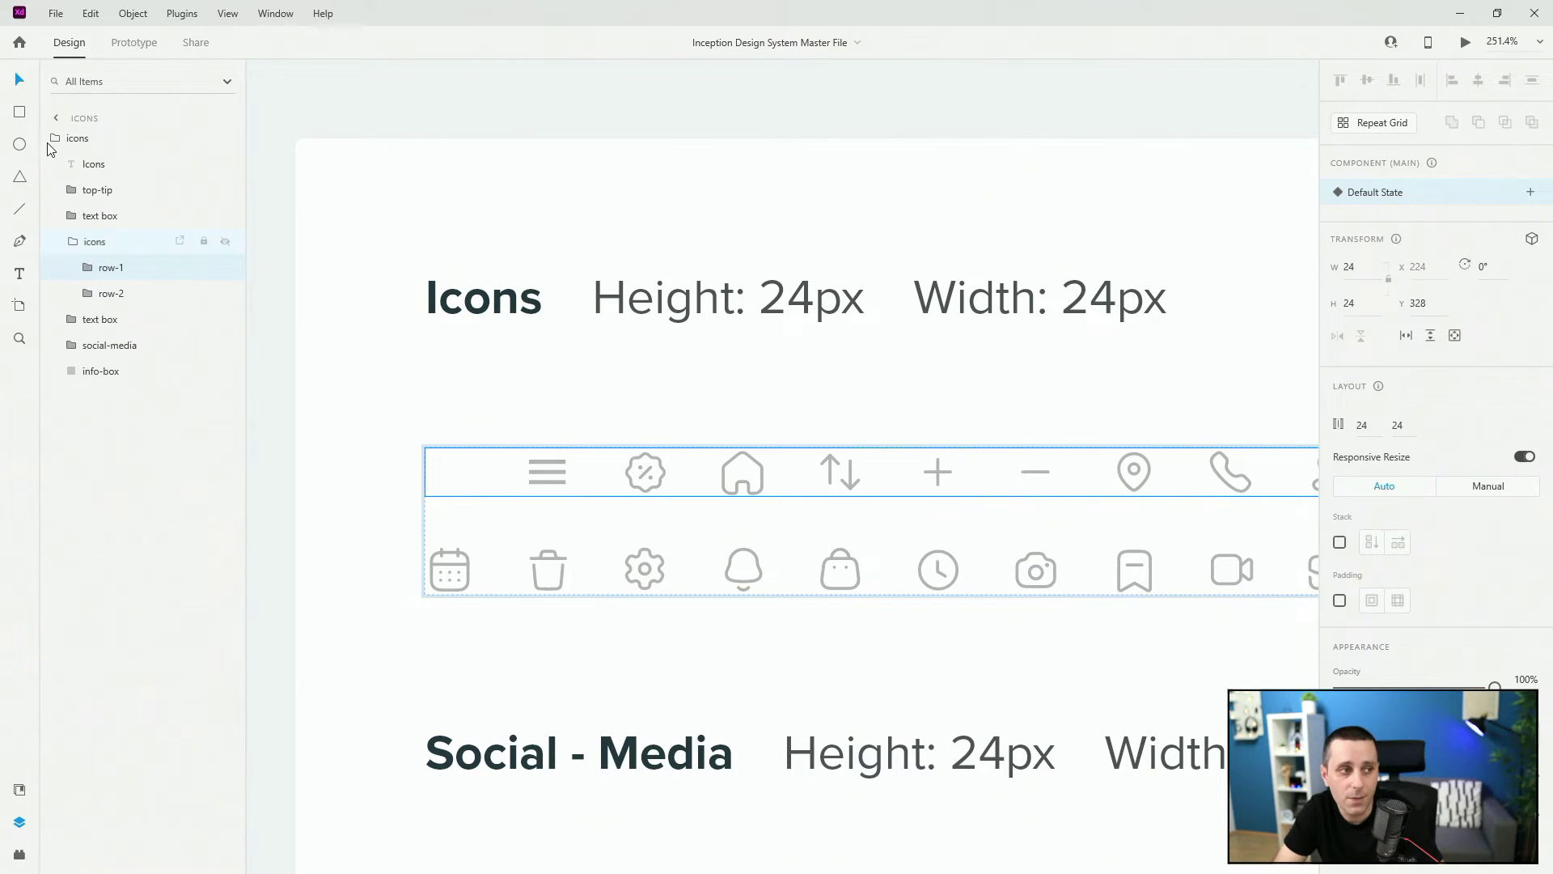
pyautogui.click(72, 241)
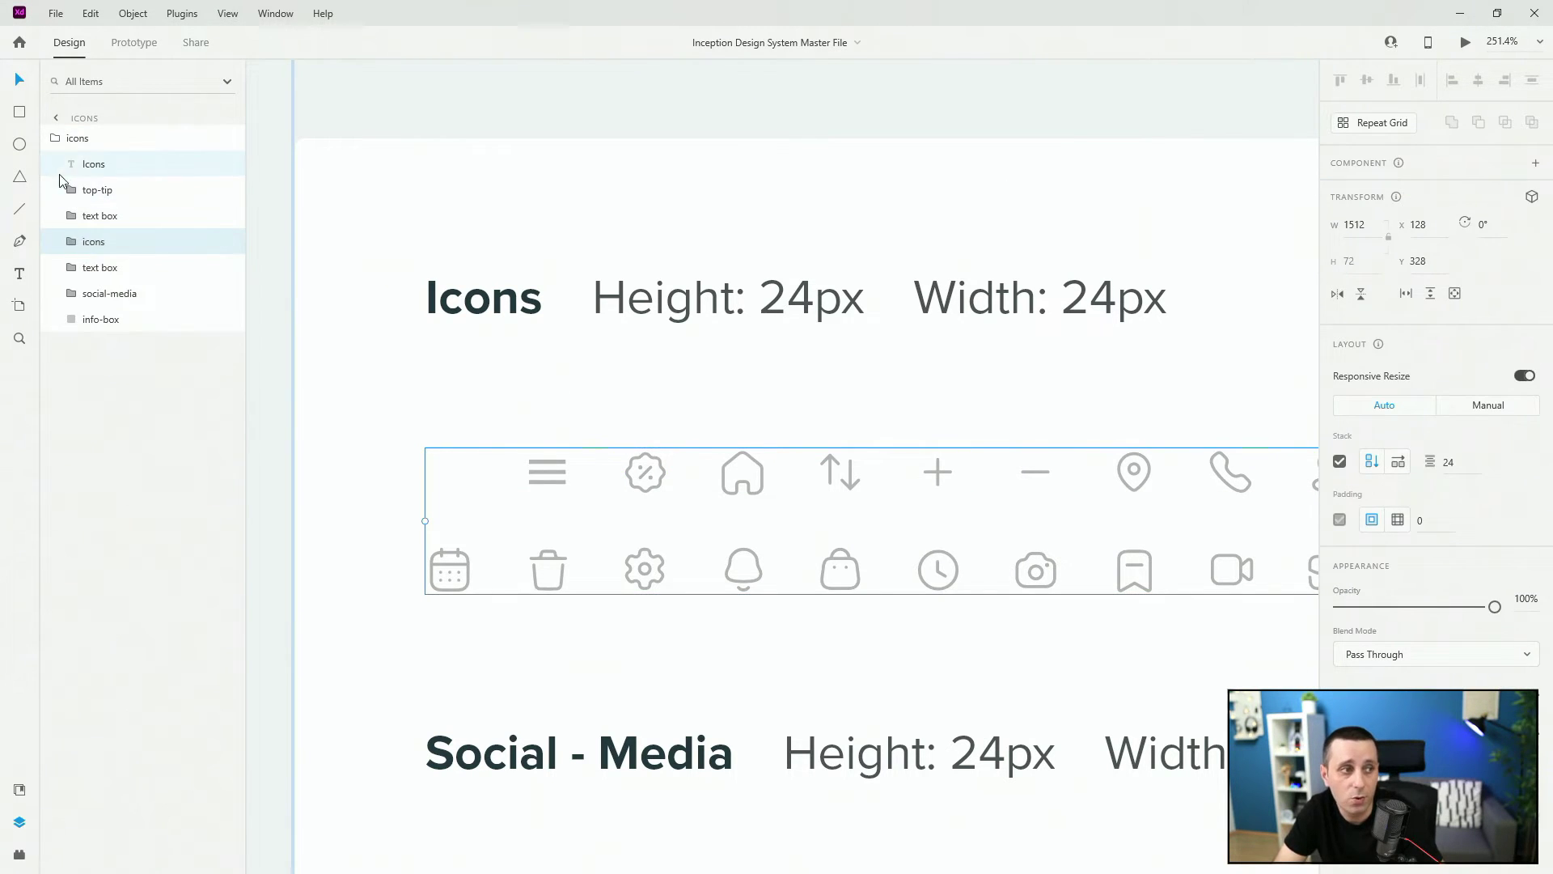
pyautogui.click(55, 138)
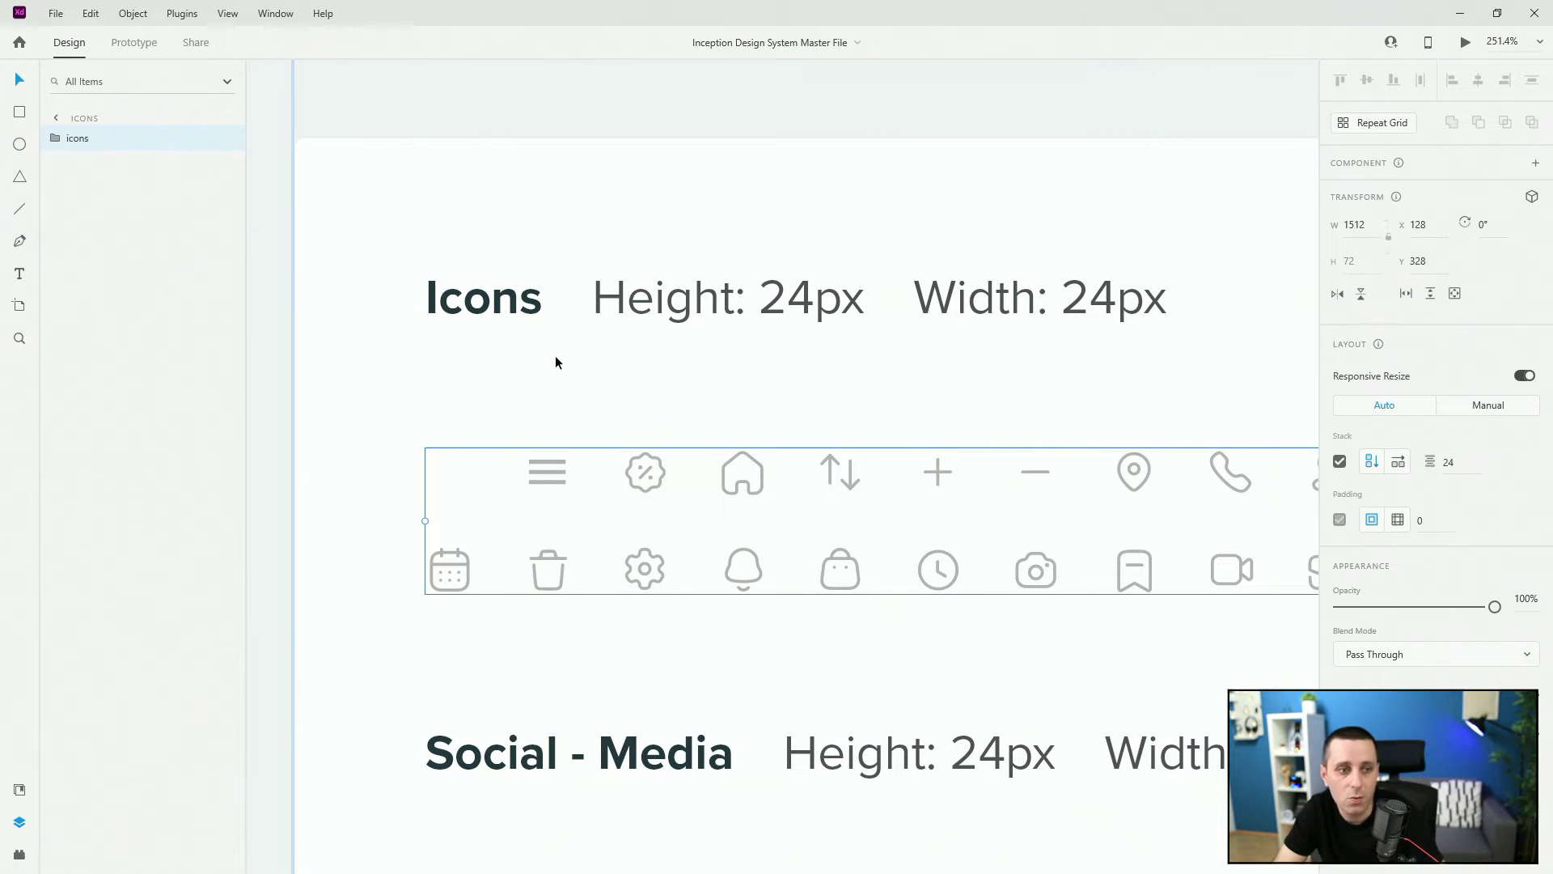
pyautogui.scroll(-5, 555, 361)
pyautogui.press('Escape')
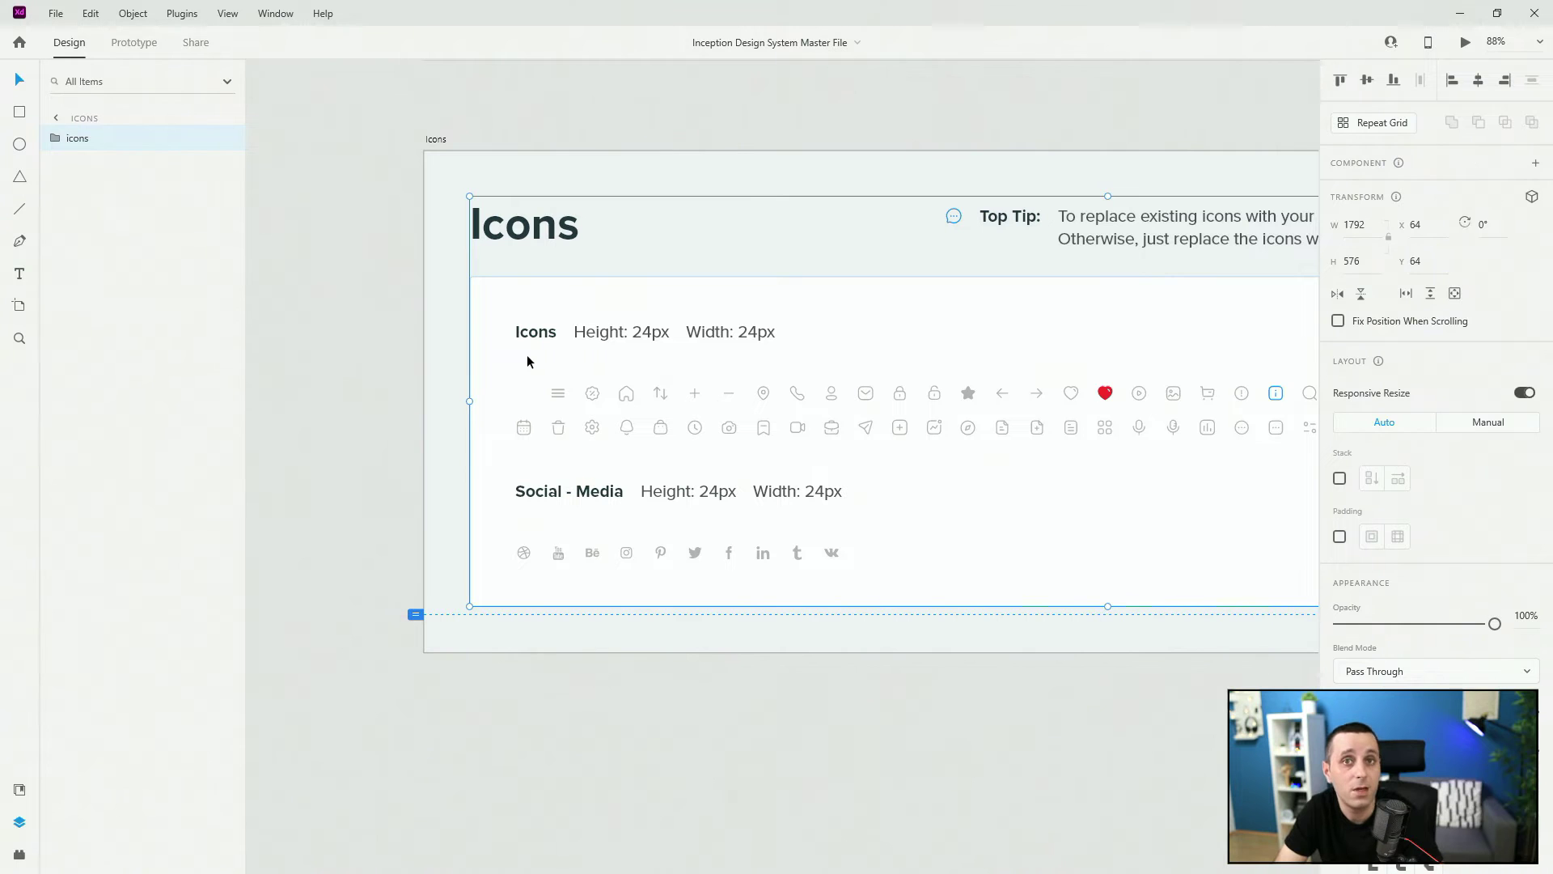
# Zoom the canvas from 18.2% to about 52% on the Buttons - Default artboard.
pyautogui.scroll(-6, 524, 363)
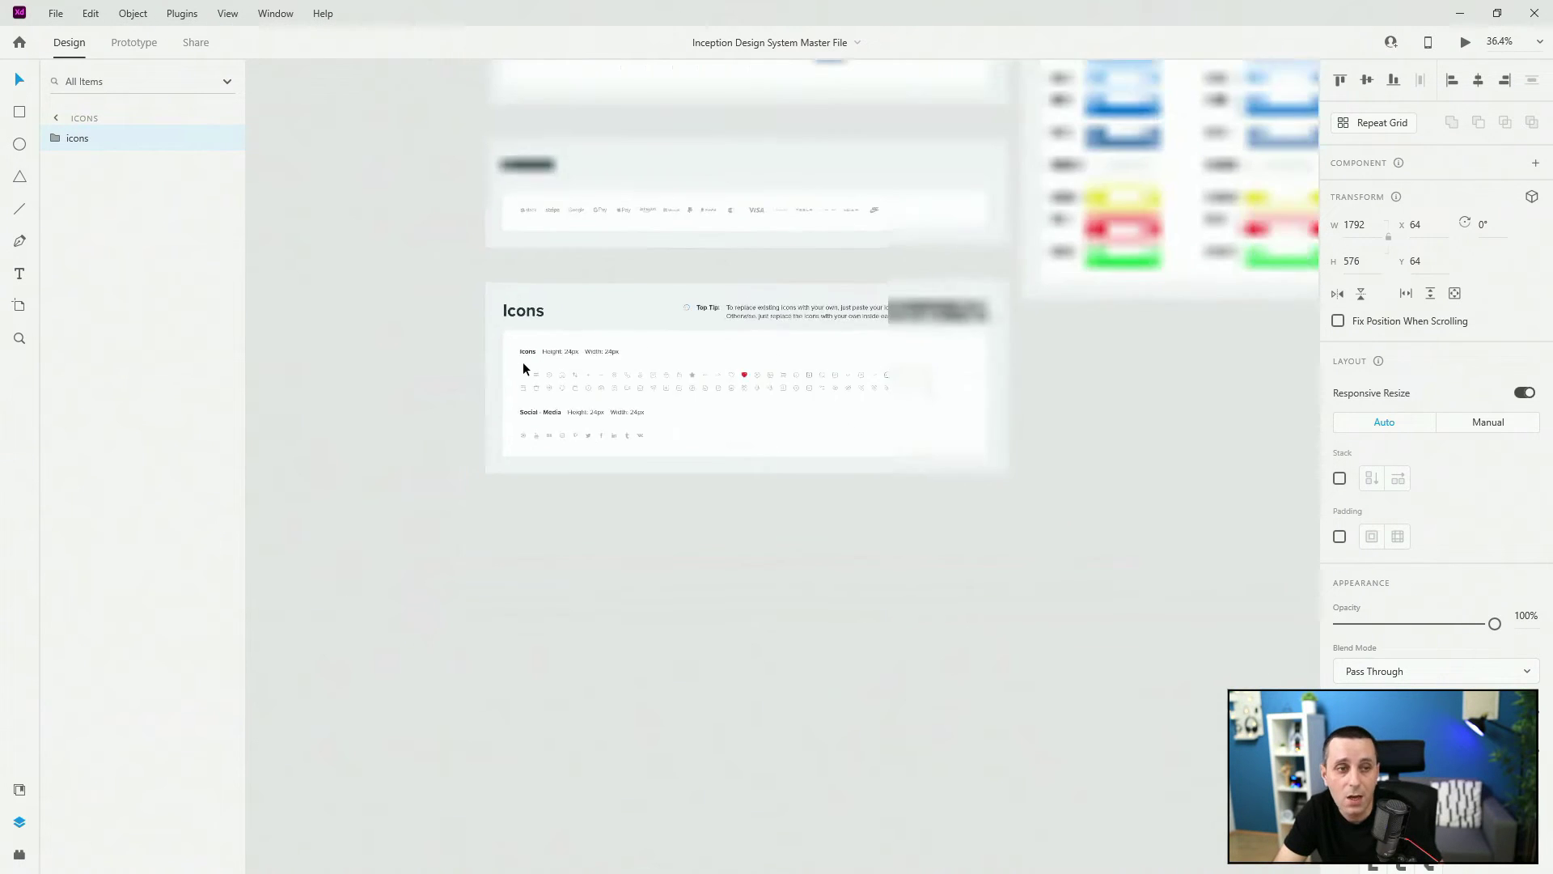
pyautogui.scroll(-1, 688, 411)
pyautogui.scroll(10, 1011, 380)
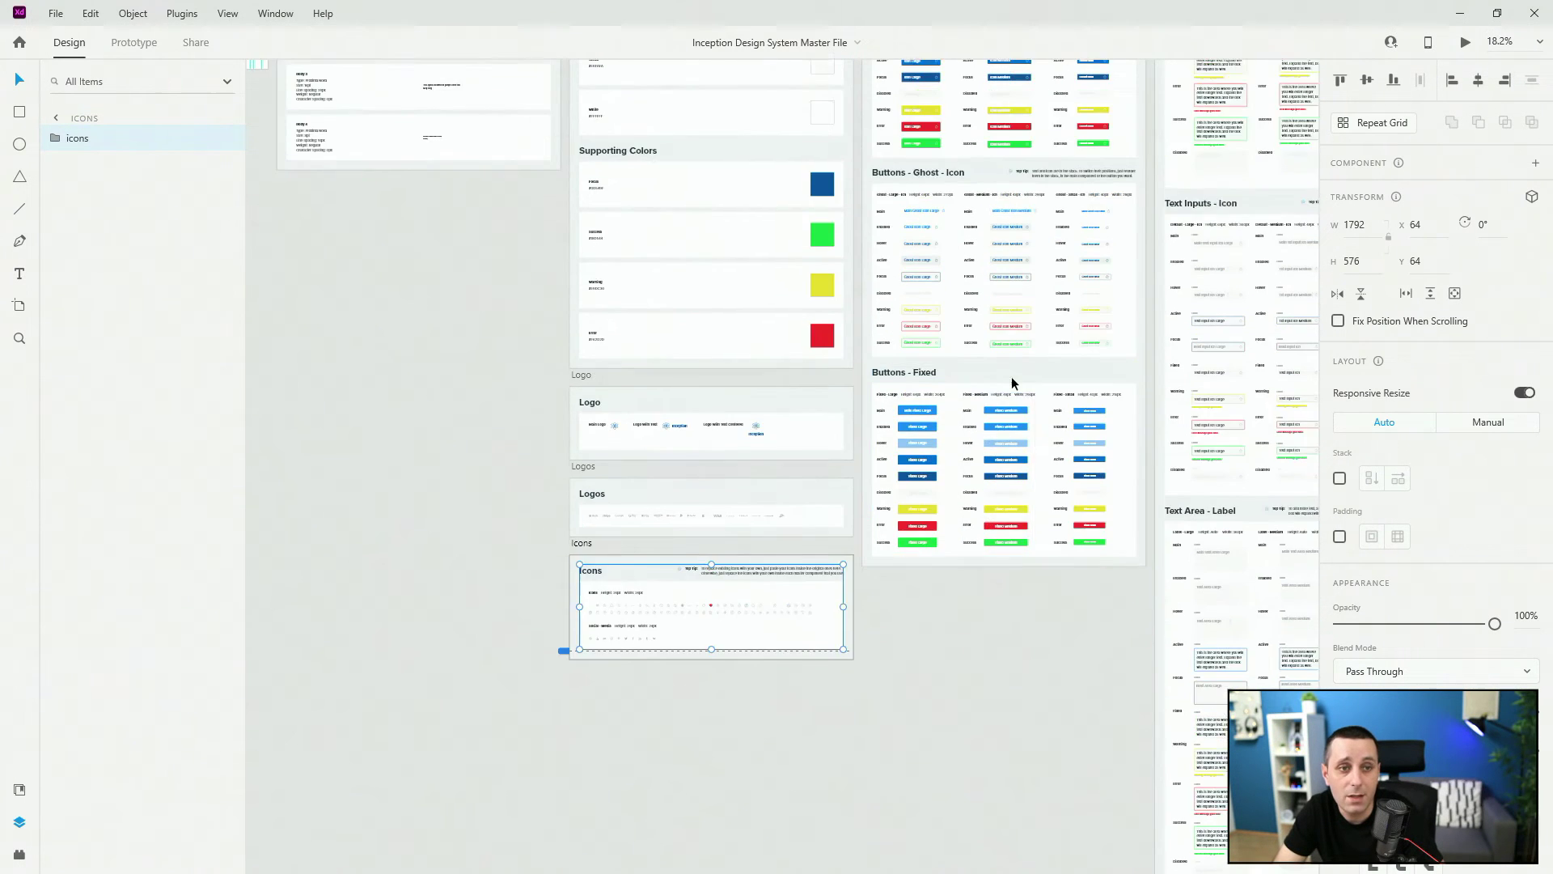
pyautogui.scroll(4, 1011, 376)
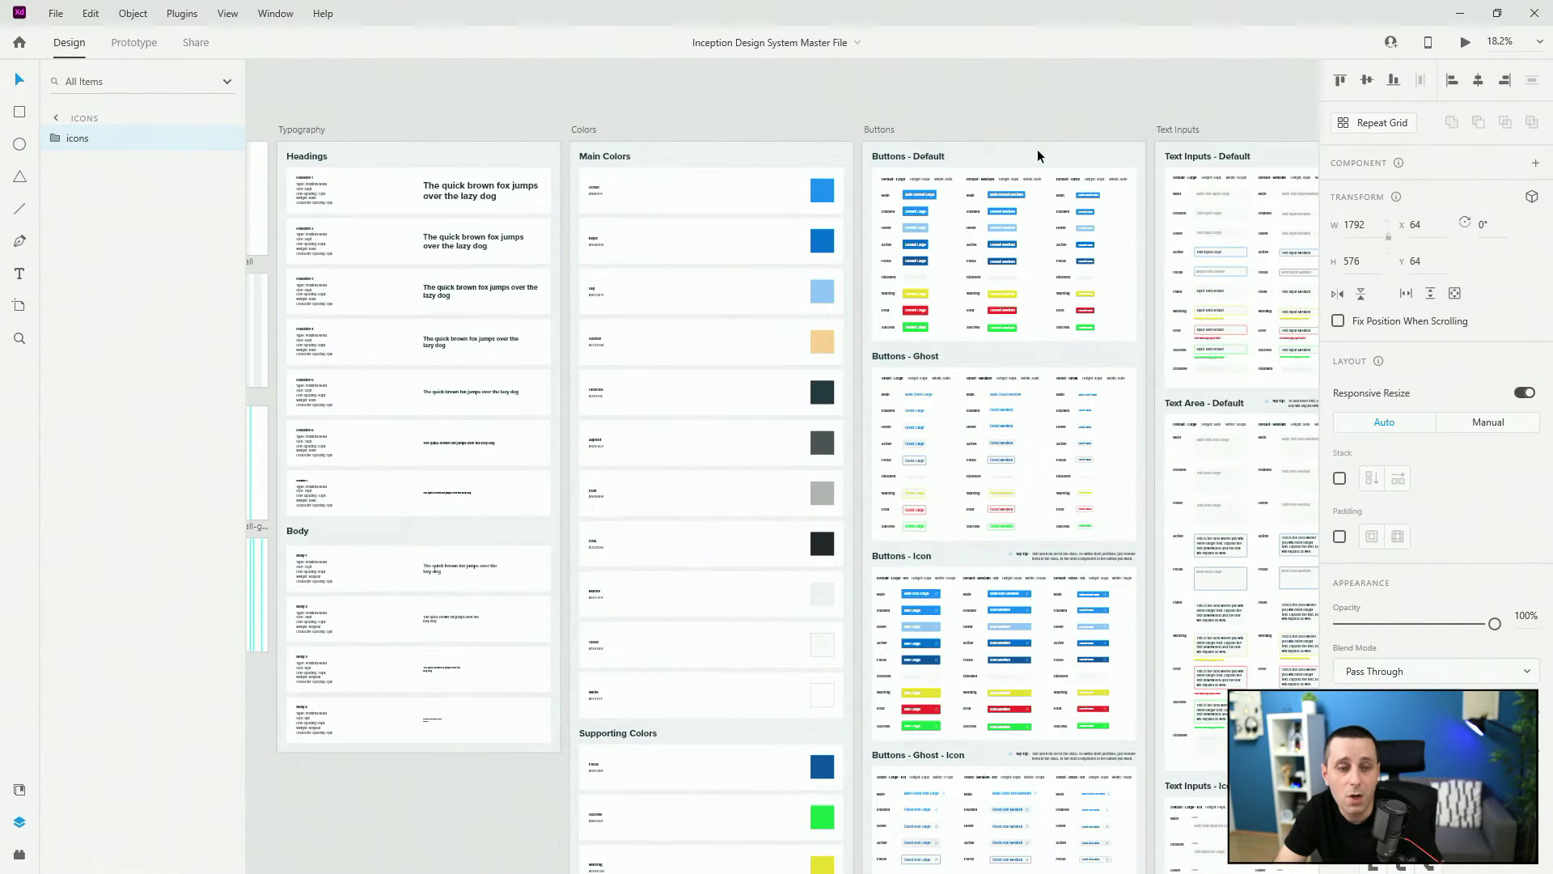
pyautogui.scroll(5, 1037, 148)
pyautogui.scroll(1, 1037, 149)
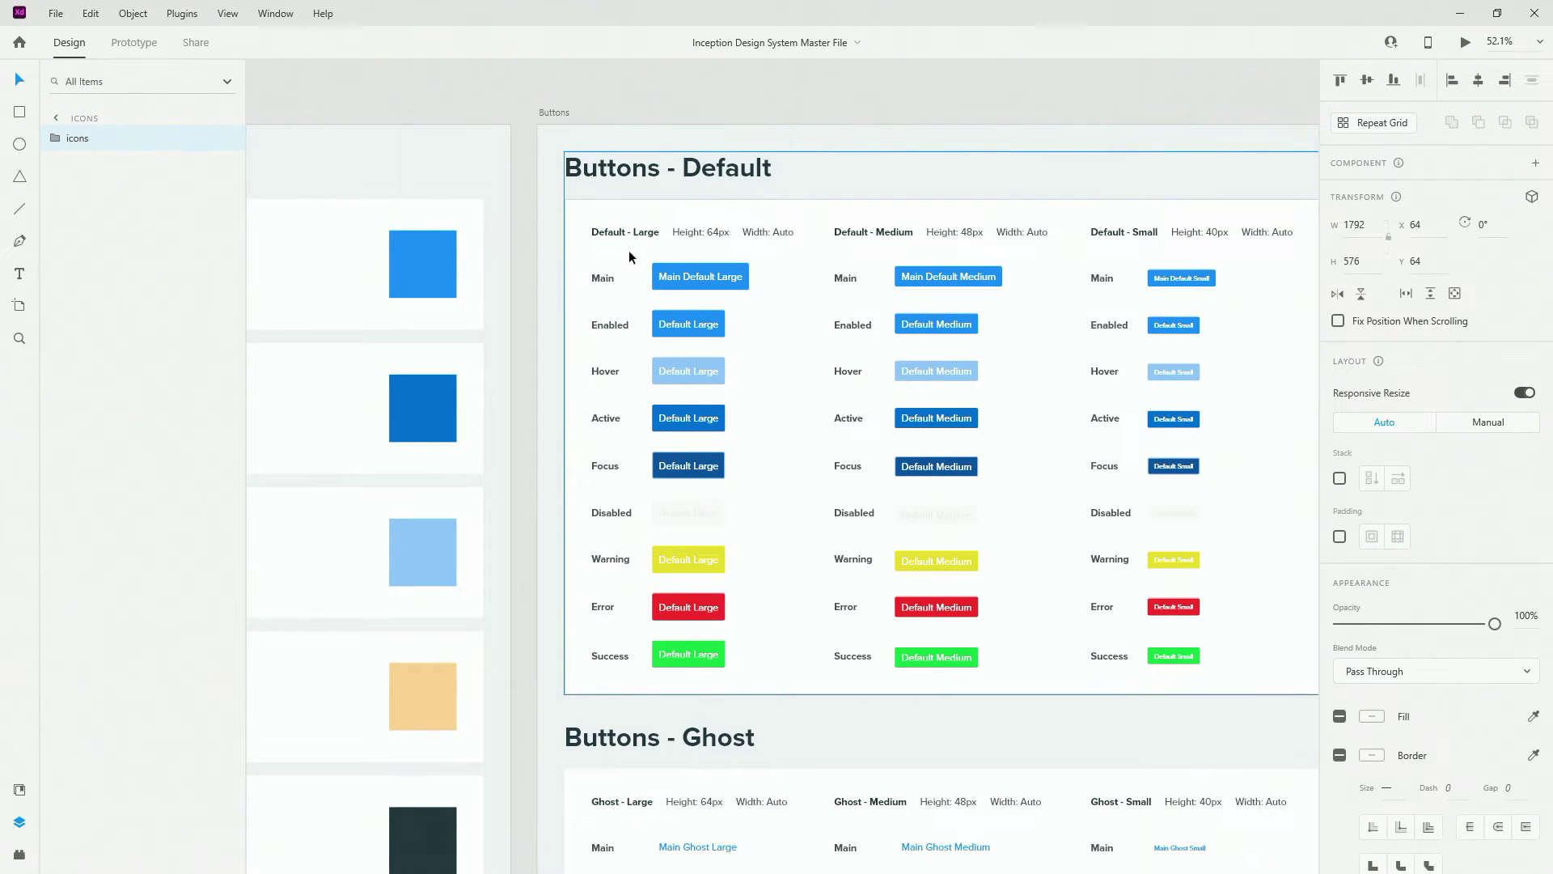
# Fit Buttons - Default to view and drill down to the main-button-default-large component.
pyautogui.hotkey('ctrl', '3')
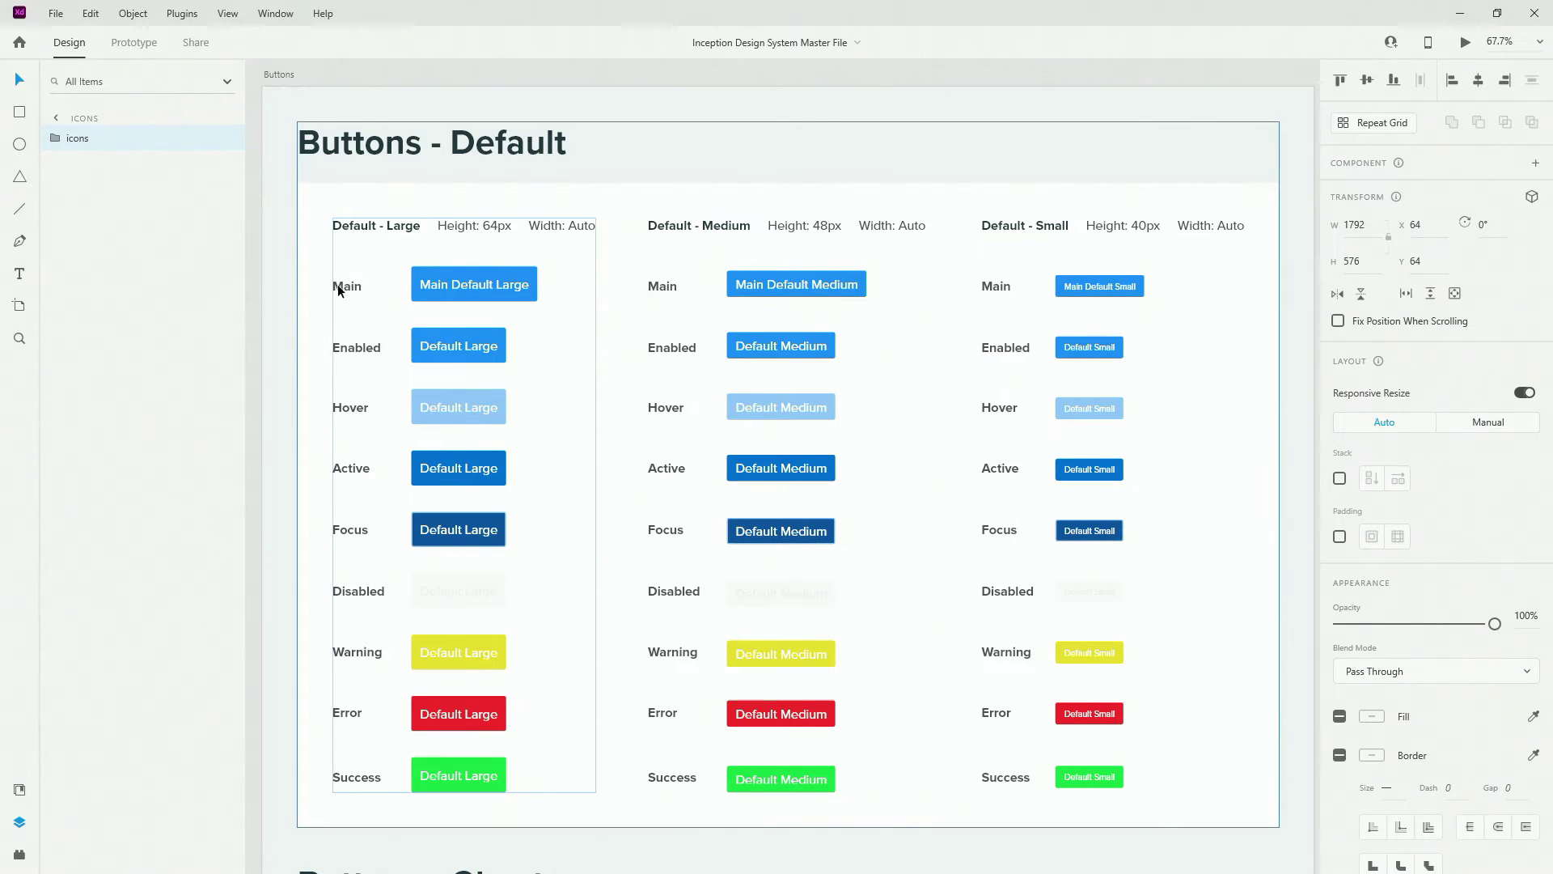
pyautogui.doubleClick(450, 279)
pyautogui.doubleClick(453, 281)
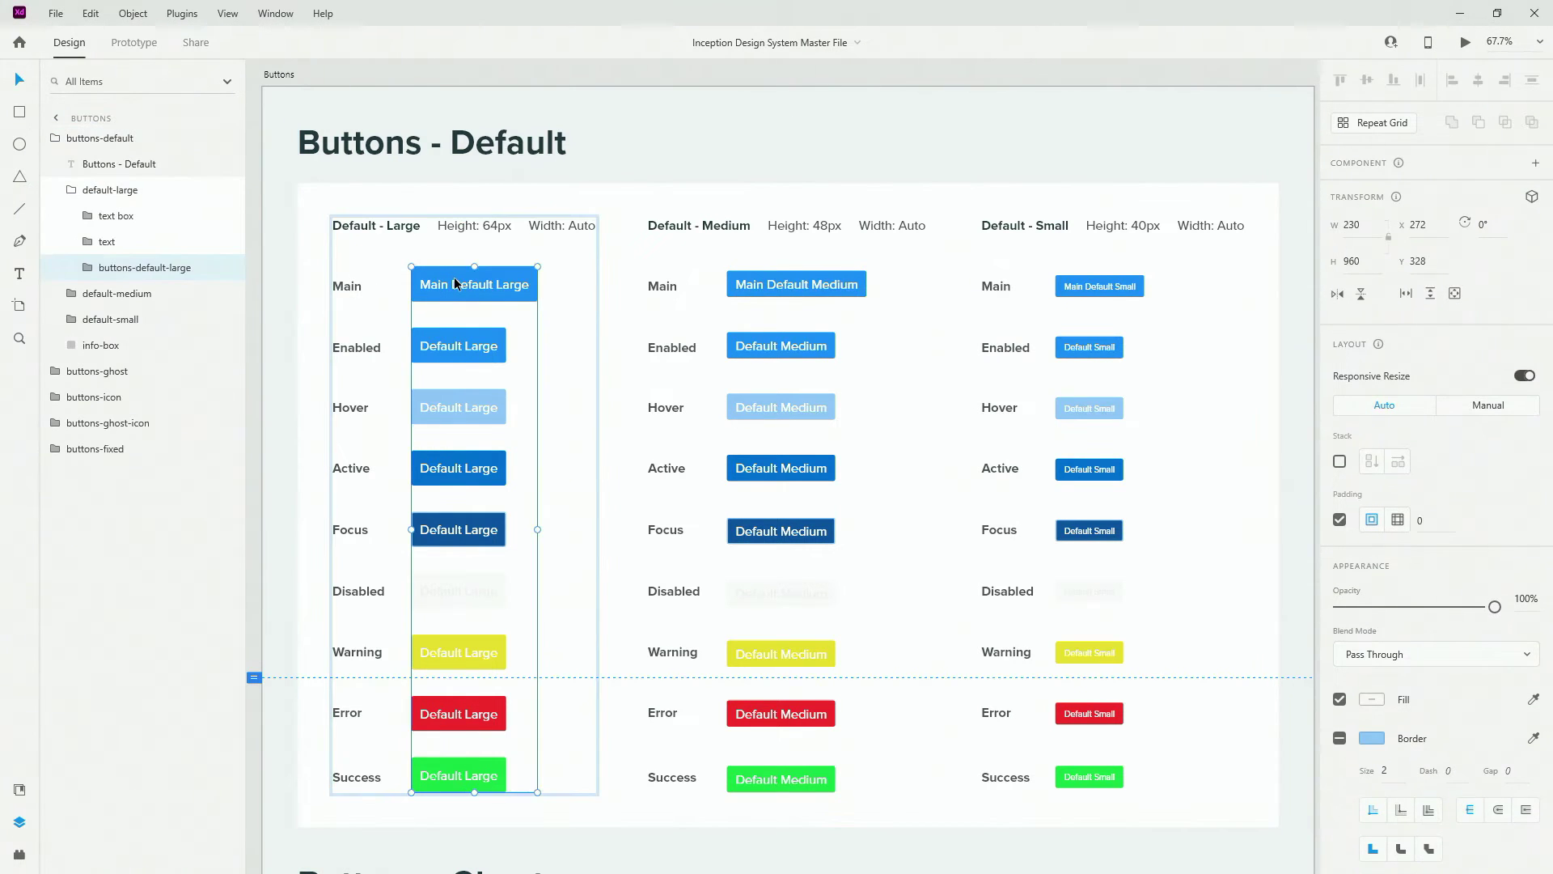
pyautogui.doubleClick(454, 280)
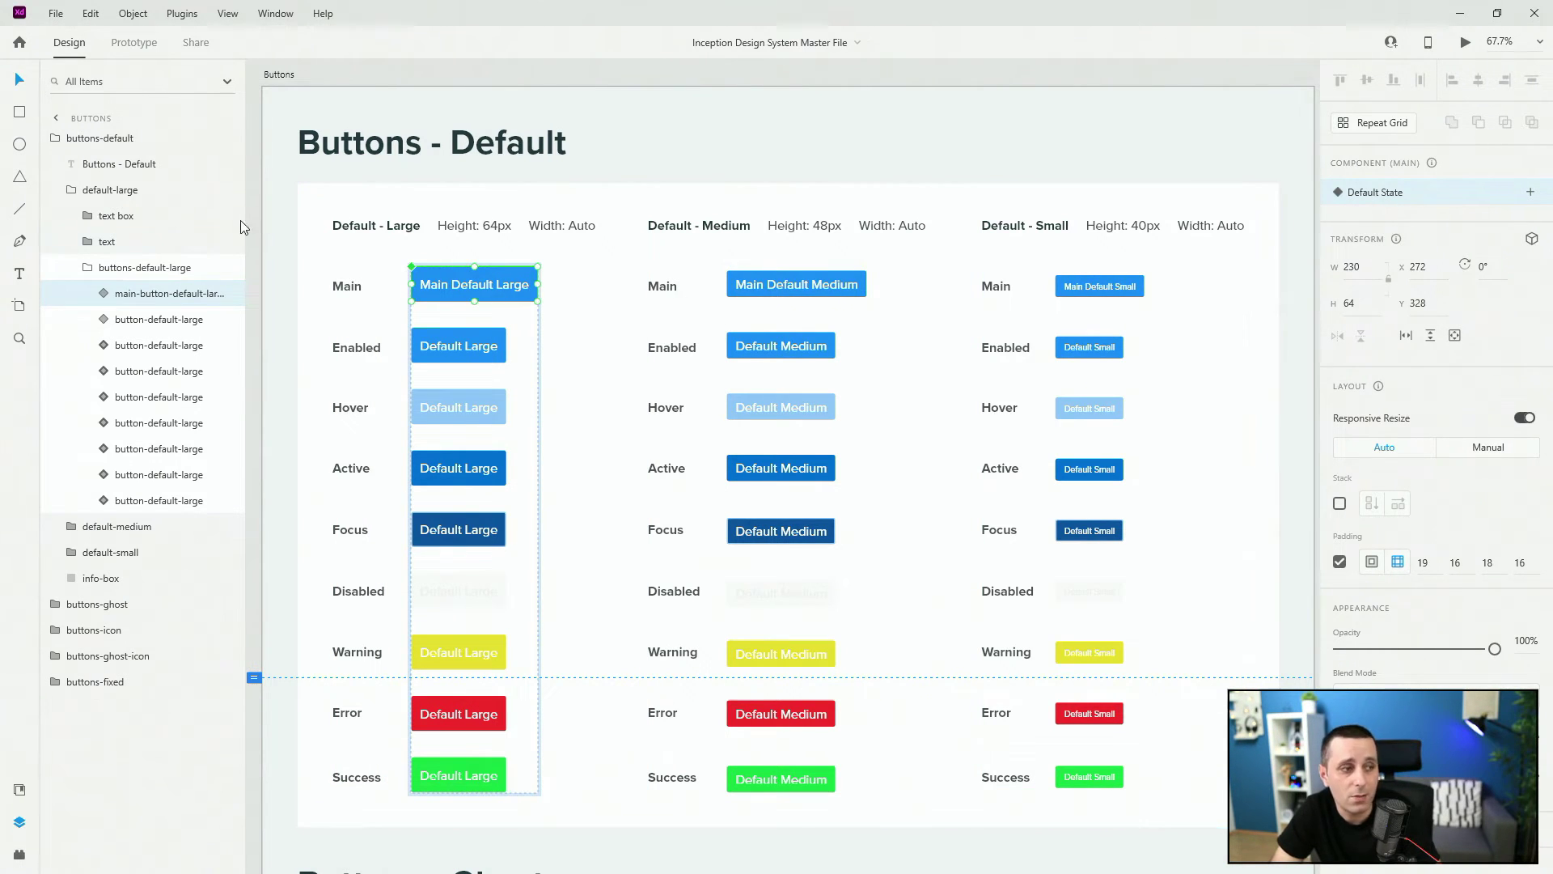
# Select the Enabled Default Large button and review its hover, active, focus and disabled states.
pyautogui.click(120, 327)
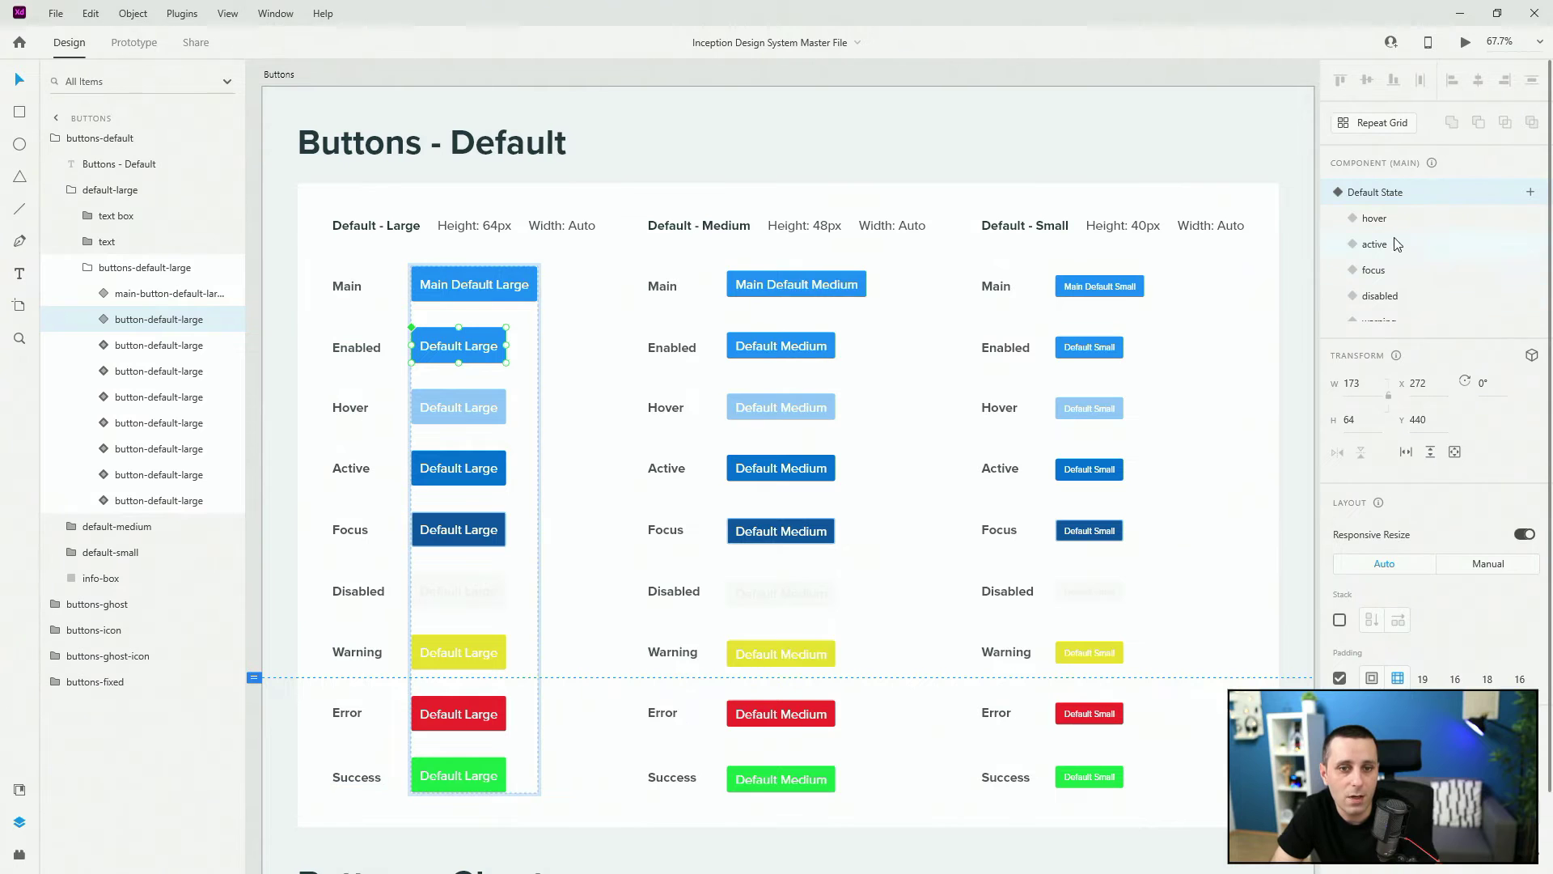
pyautogui.scroll(-1, 1395, 280)
pyautogui.scroll(1, 1396, 280)
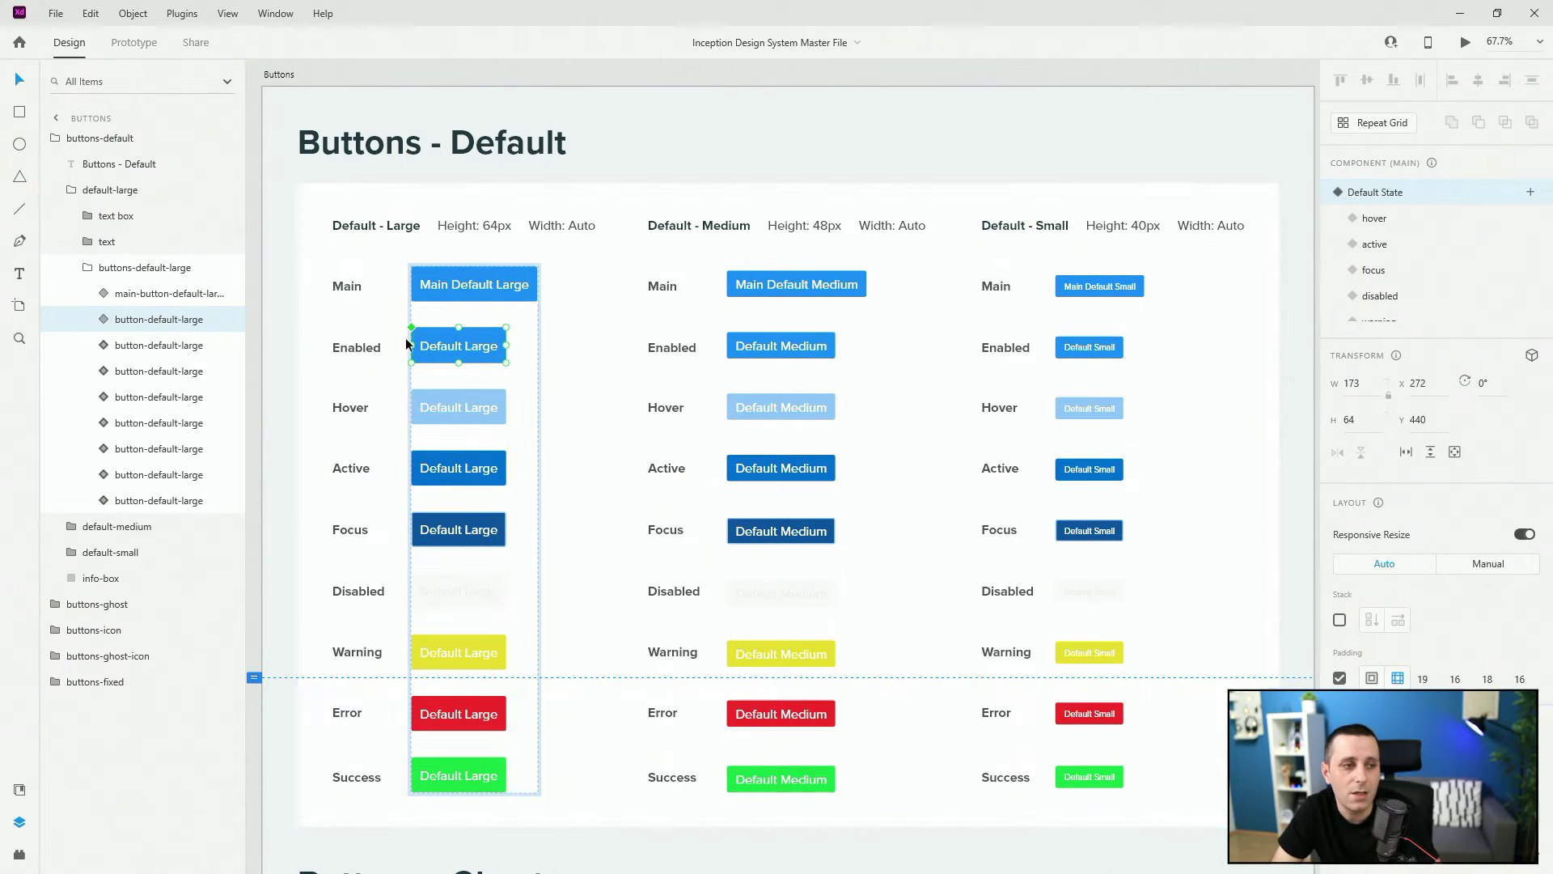
# Check the Hover button's state, reselect the Enabled button, and zoom to 88%.
pyautogui.click(445, 407)
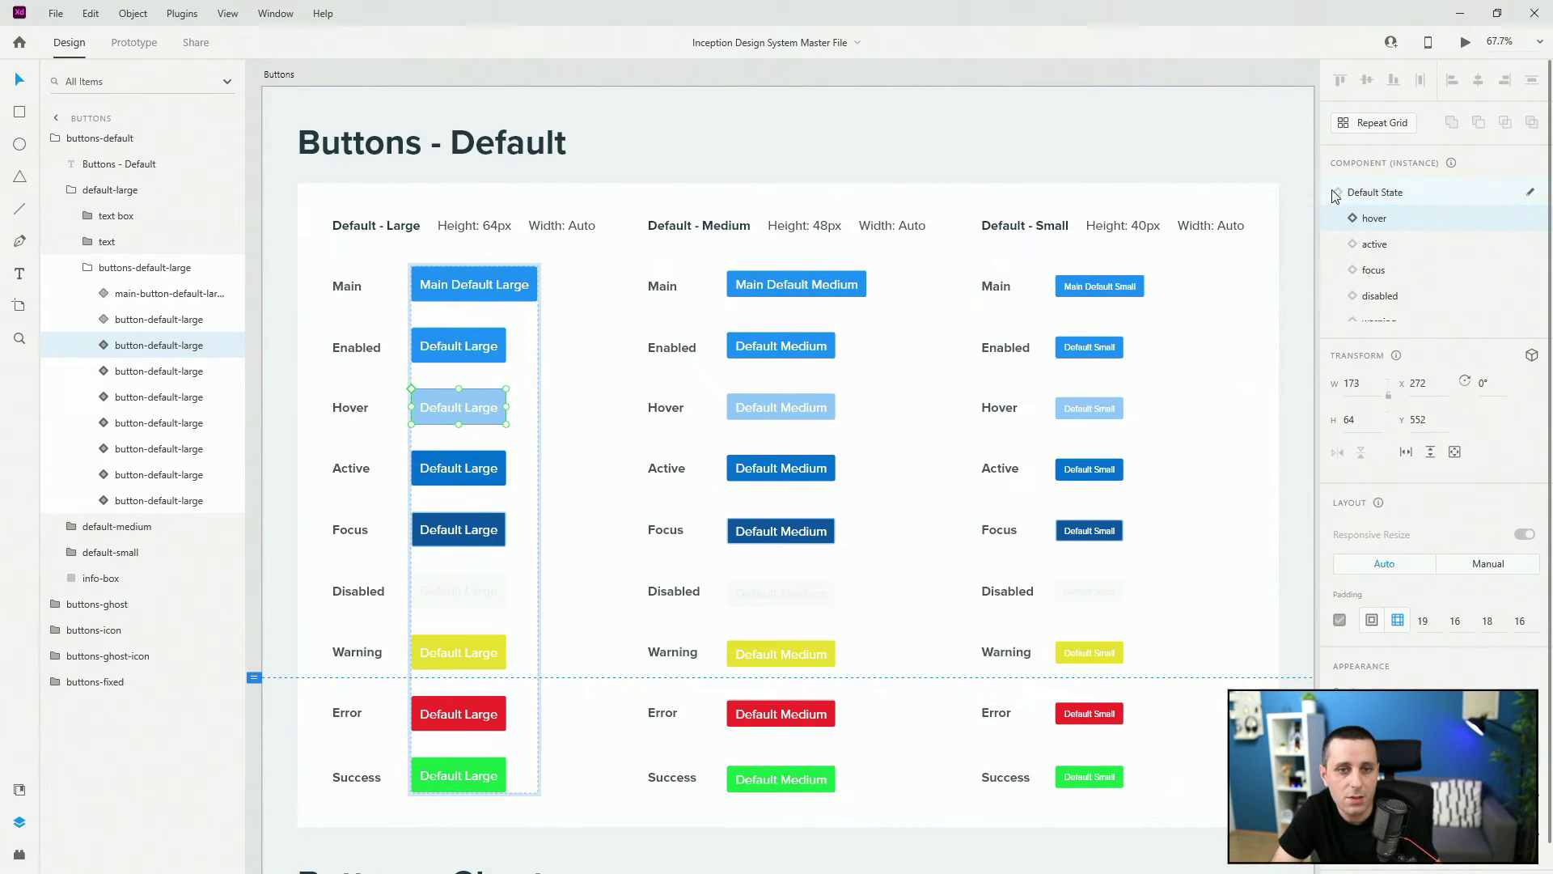
pyautogui.click(1350, 219)
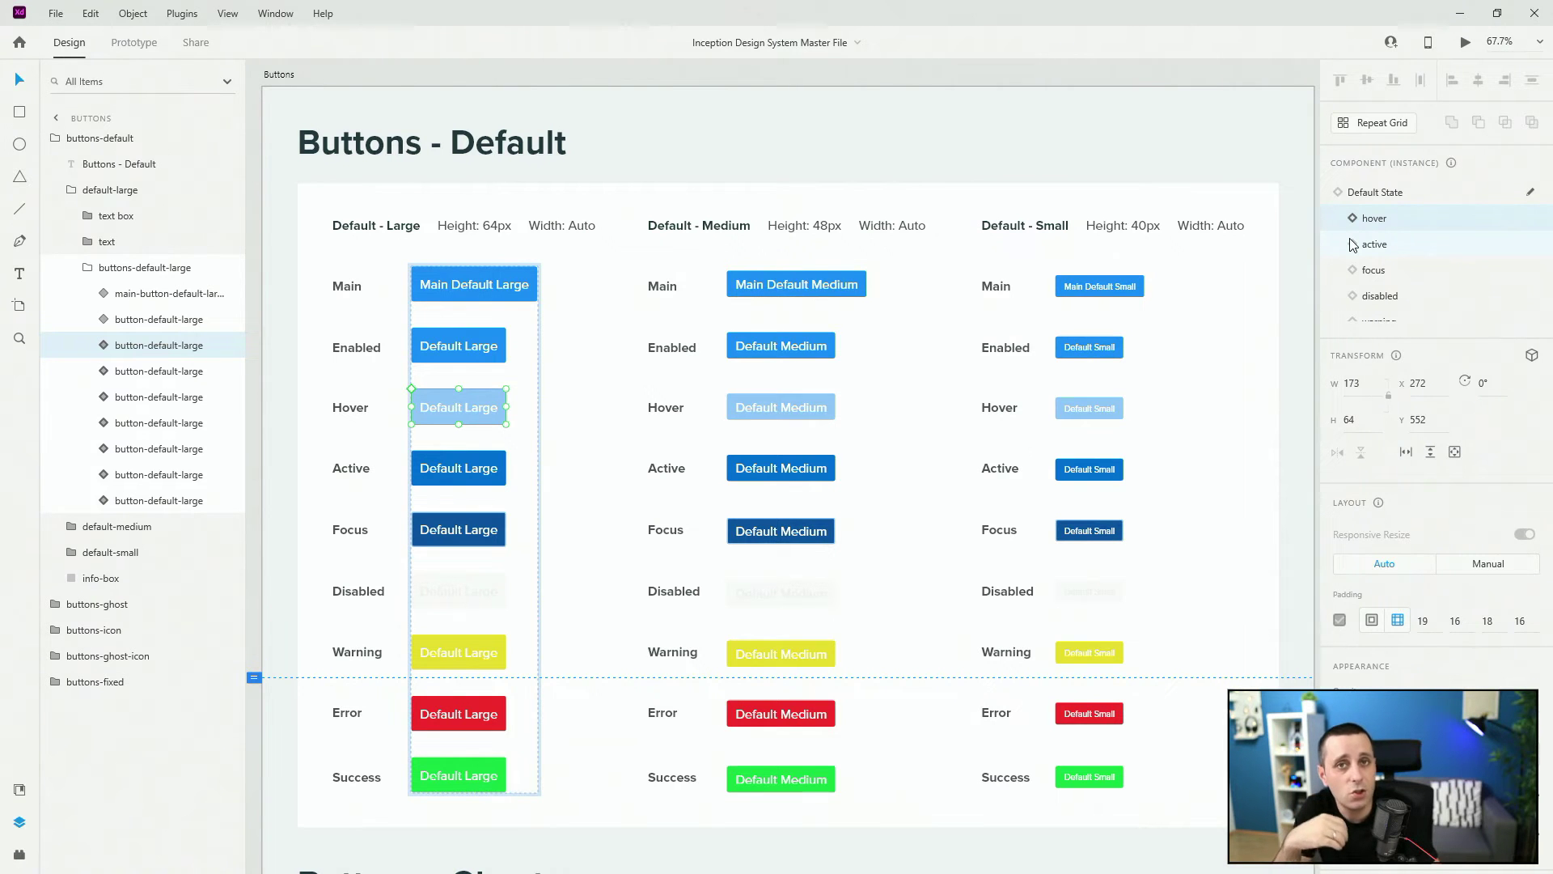
pyautogui.click(424, 357)
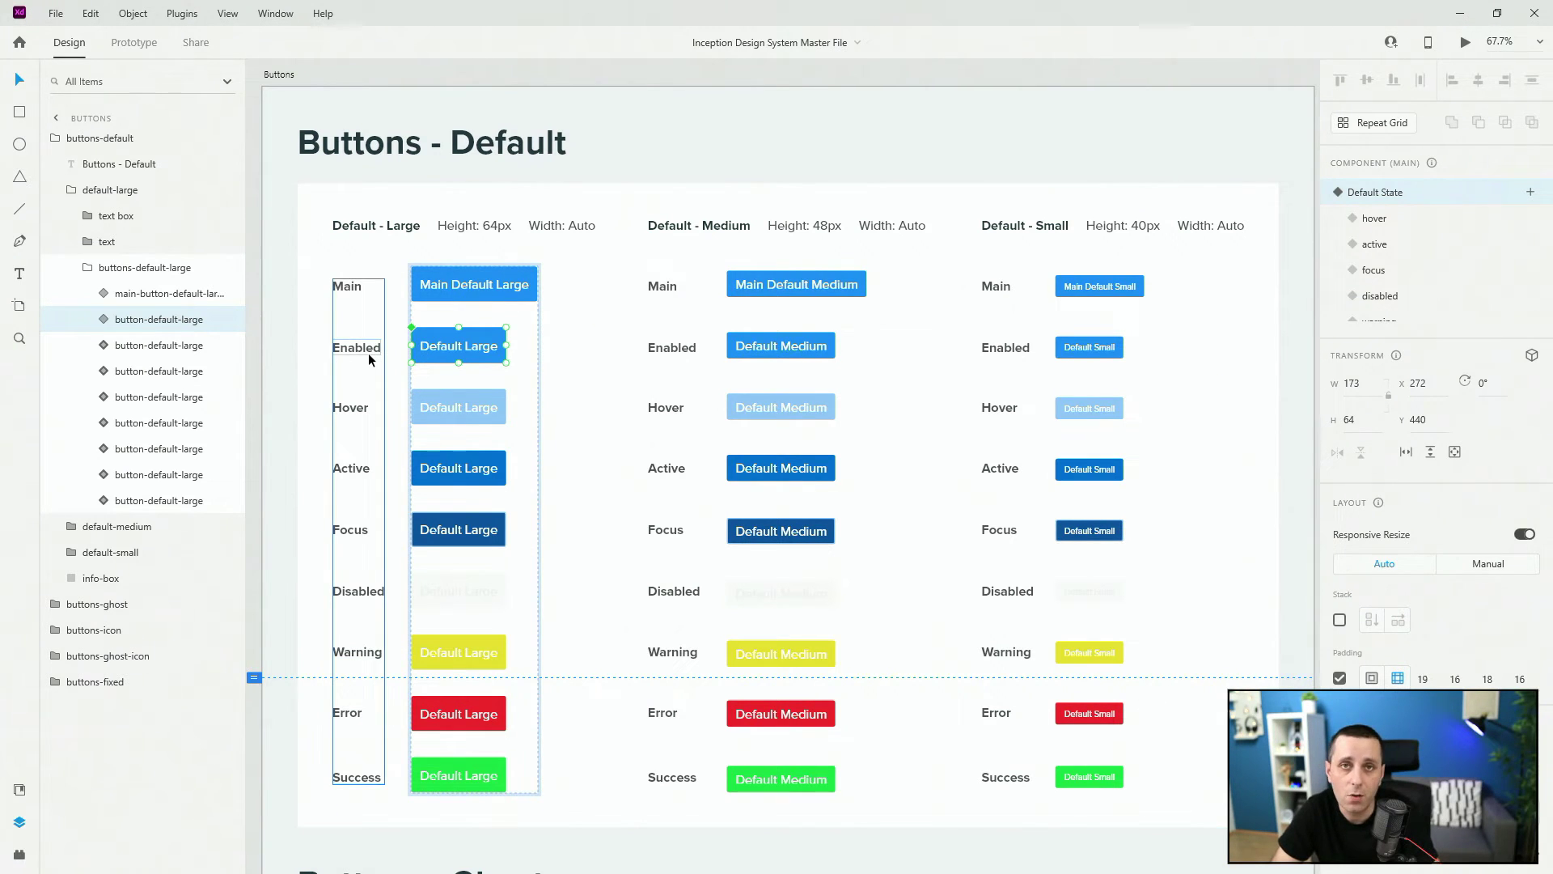
pyautogui.scroll(2, 367, 353)
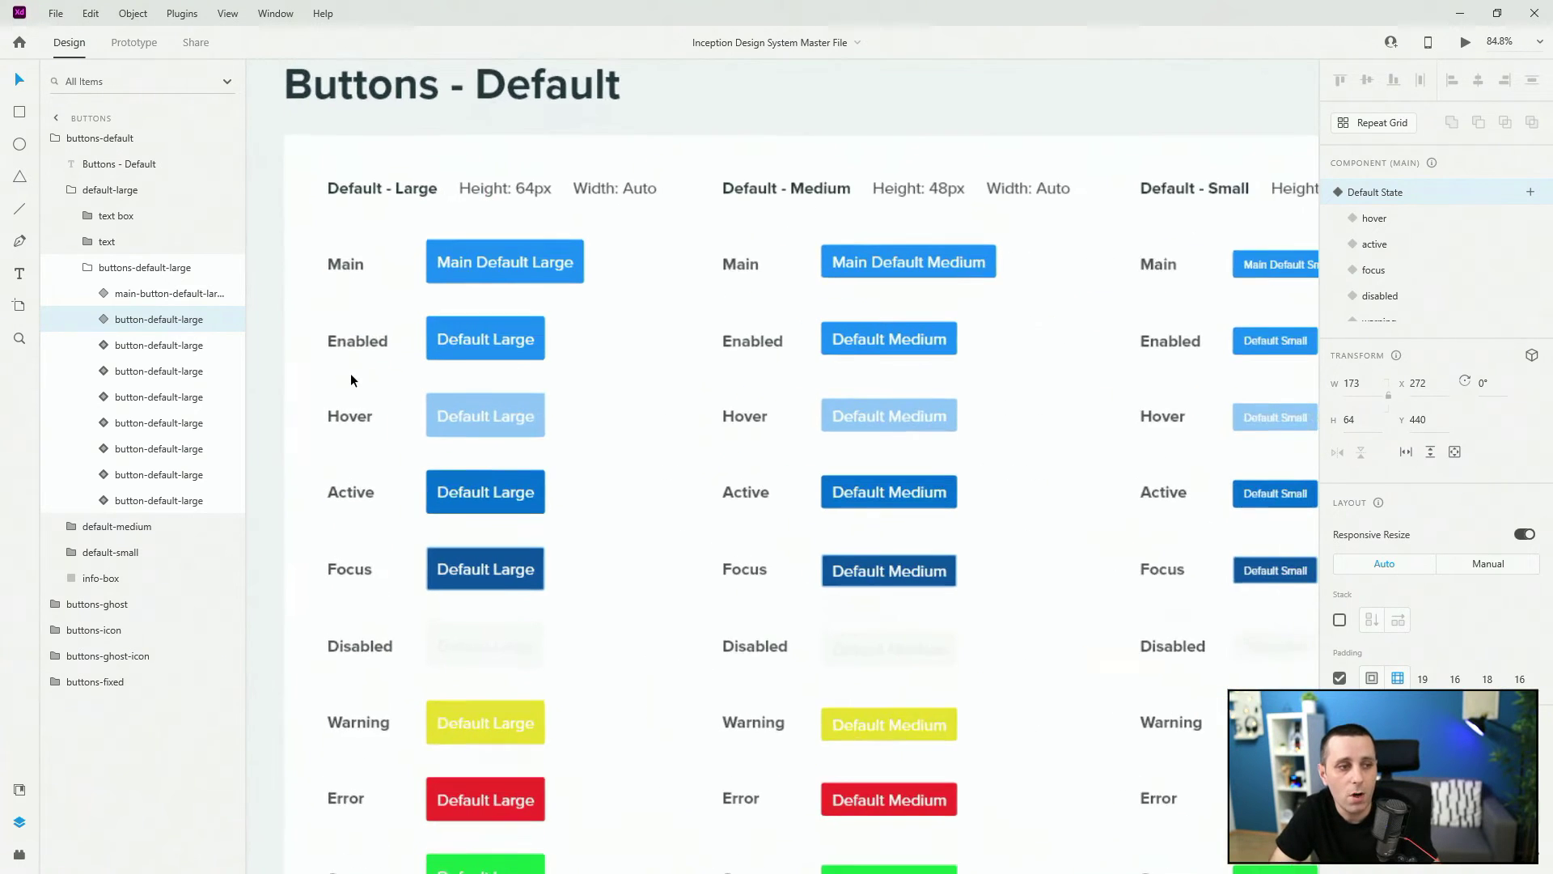
pyautogui.scroll(-3, 351, 372)
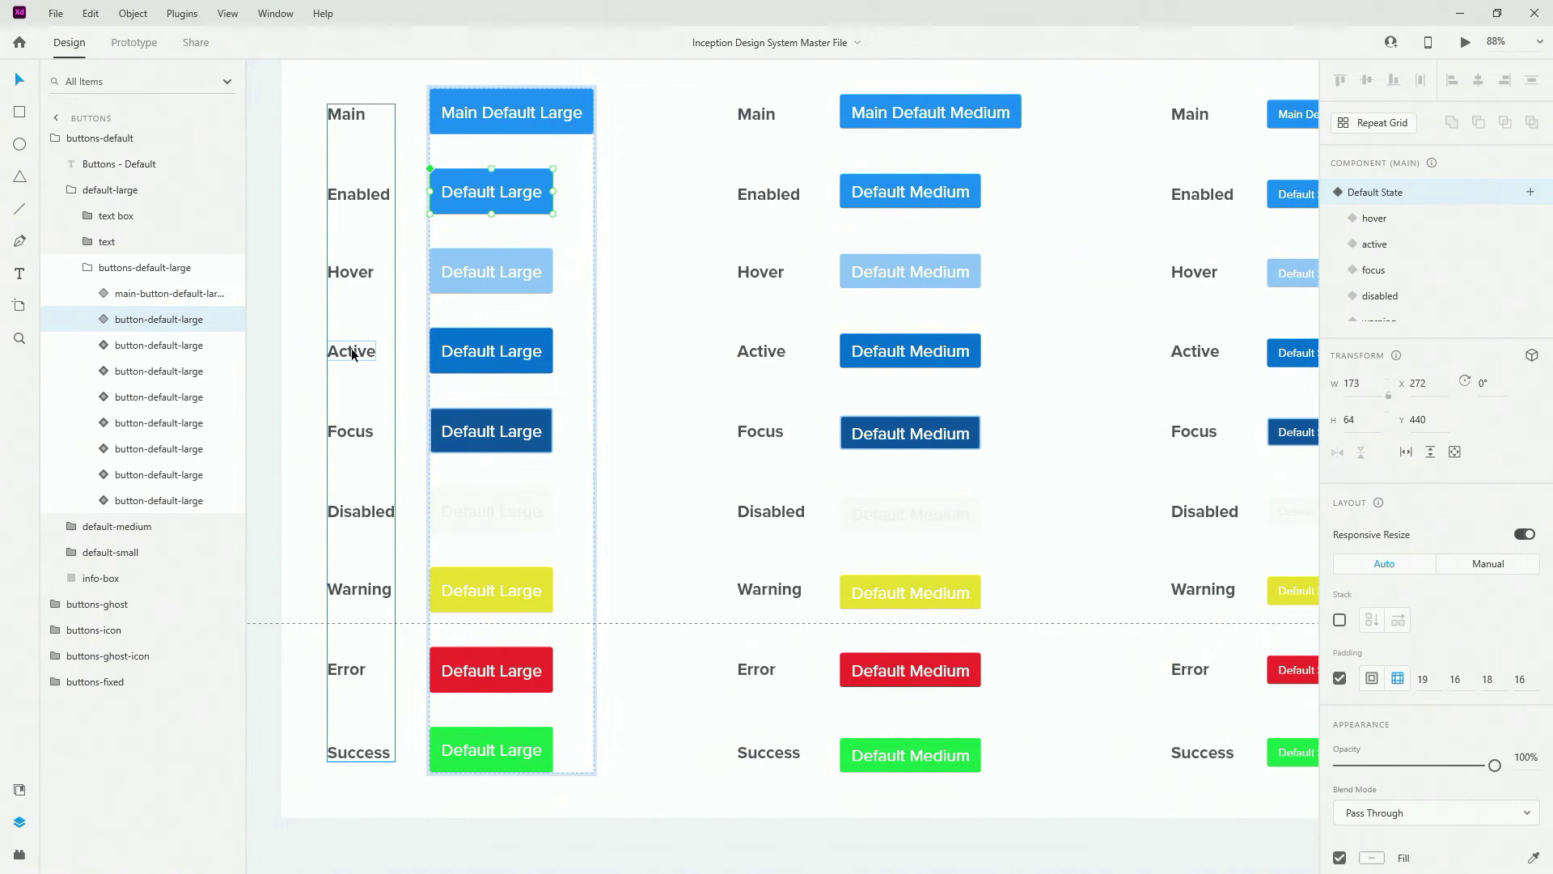
# Set btn-large-bg's corner radius to 50 for pill buttons, then undo it back to 4.
pyautogui.click(106, 319)
pyautogui.click(147, 371)
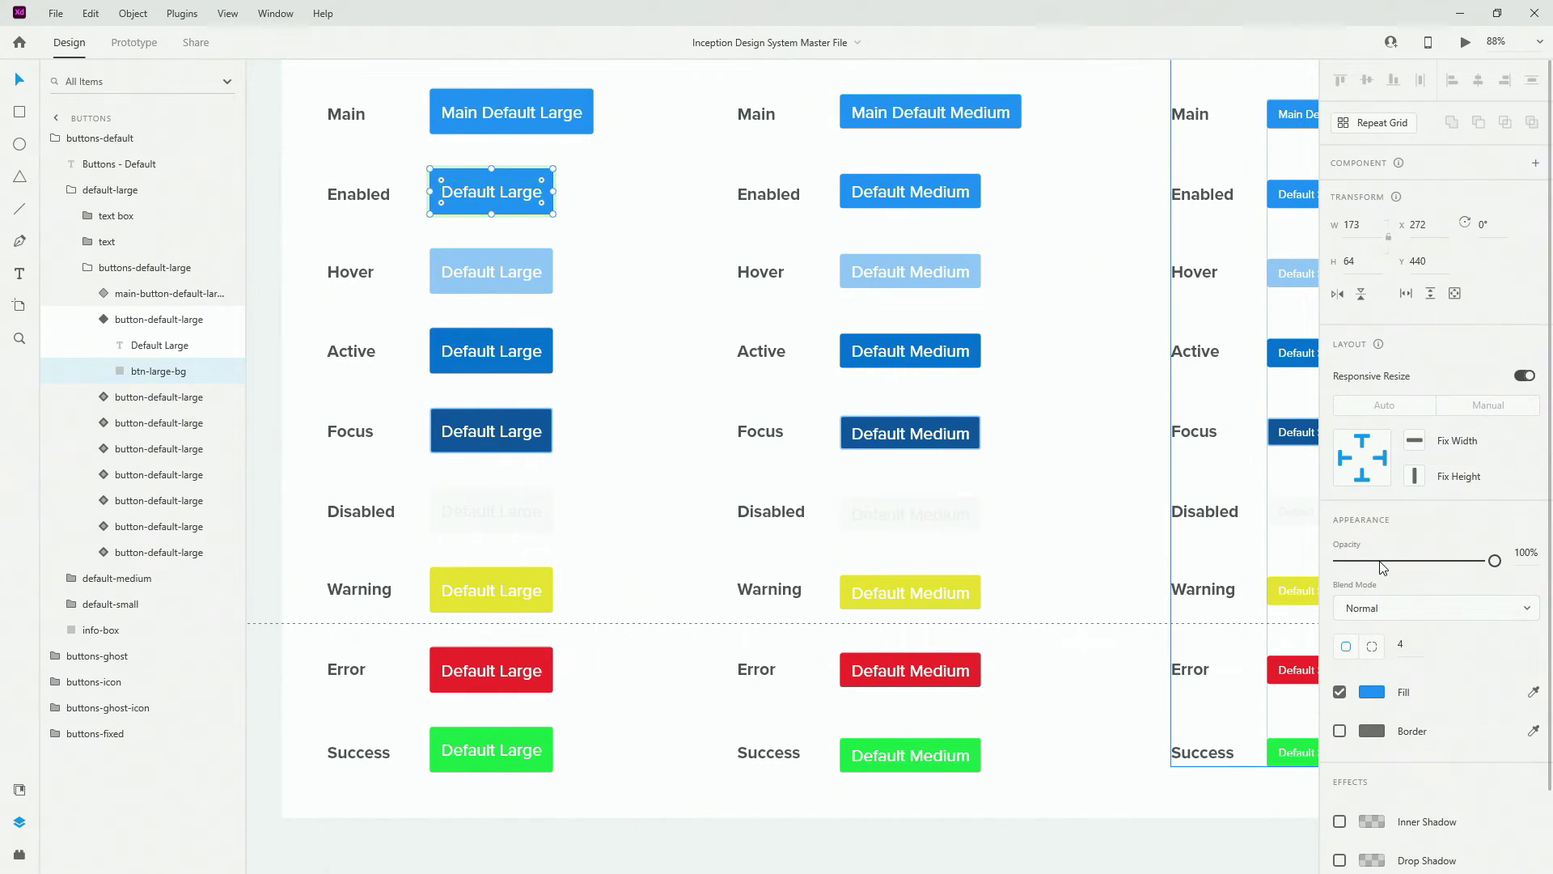
pyautogui.scroll(-2, 1388, 533)
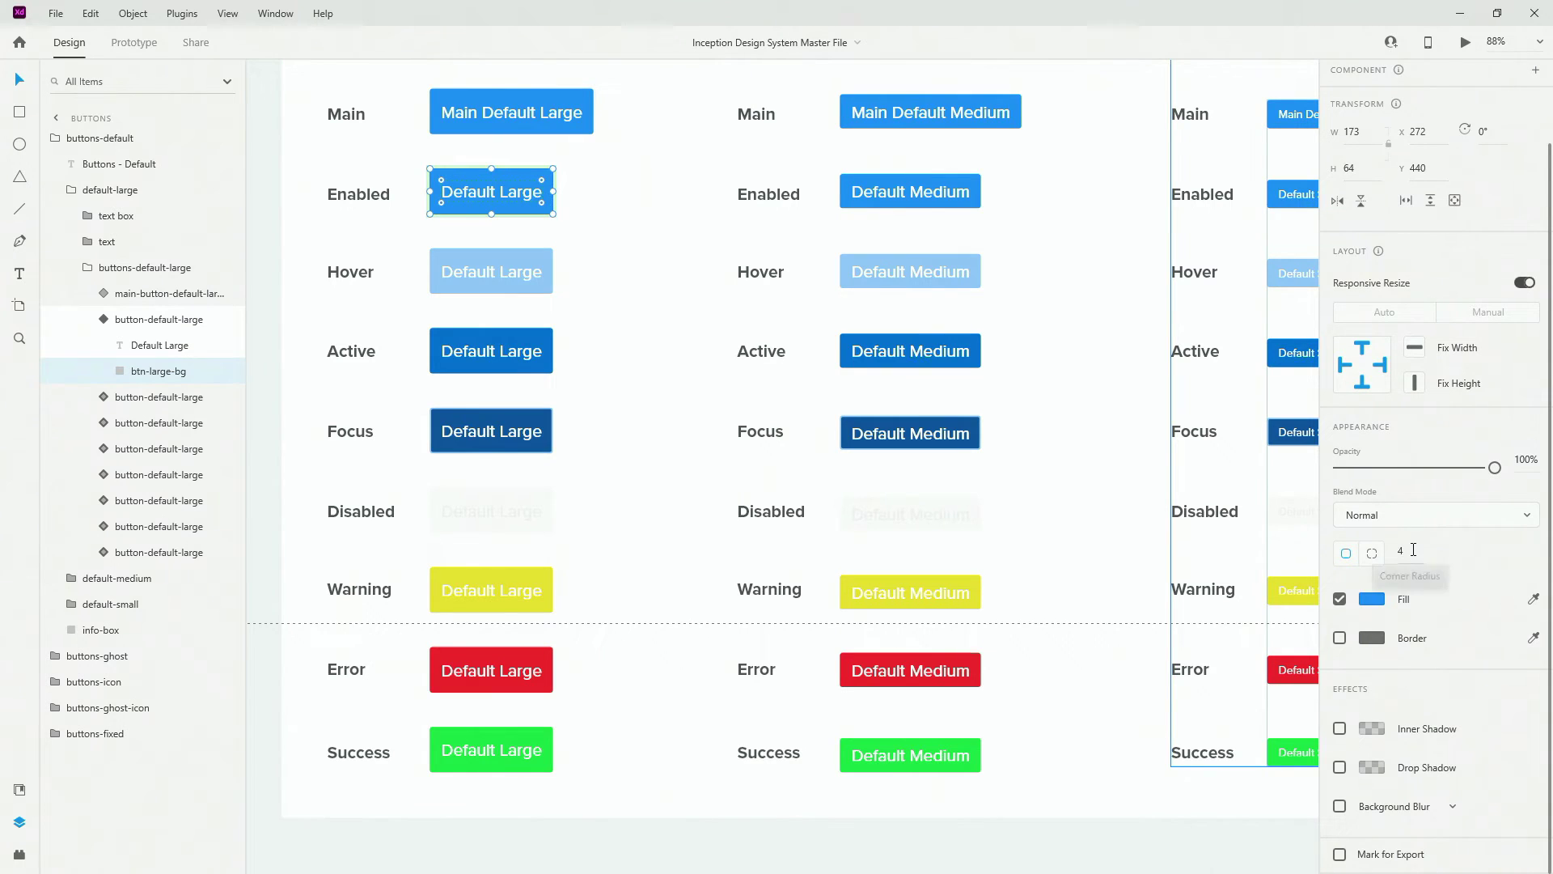
pyautogui.click(1413, 549)
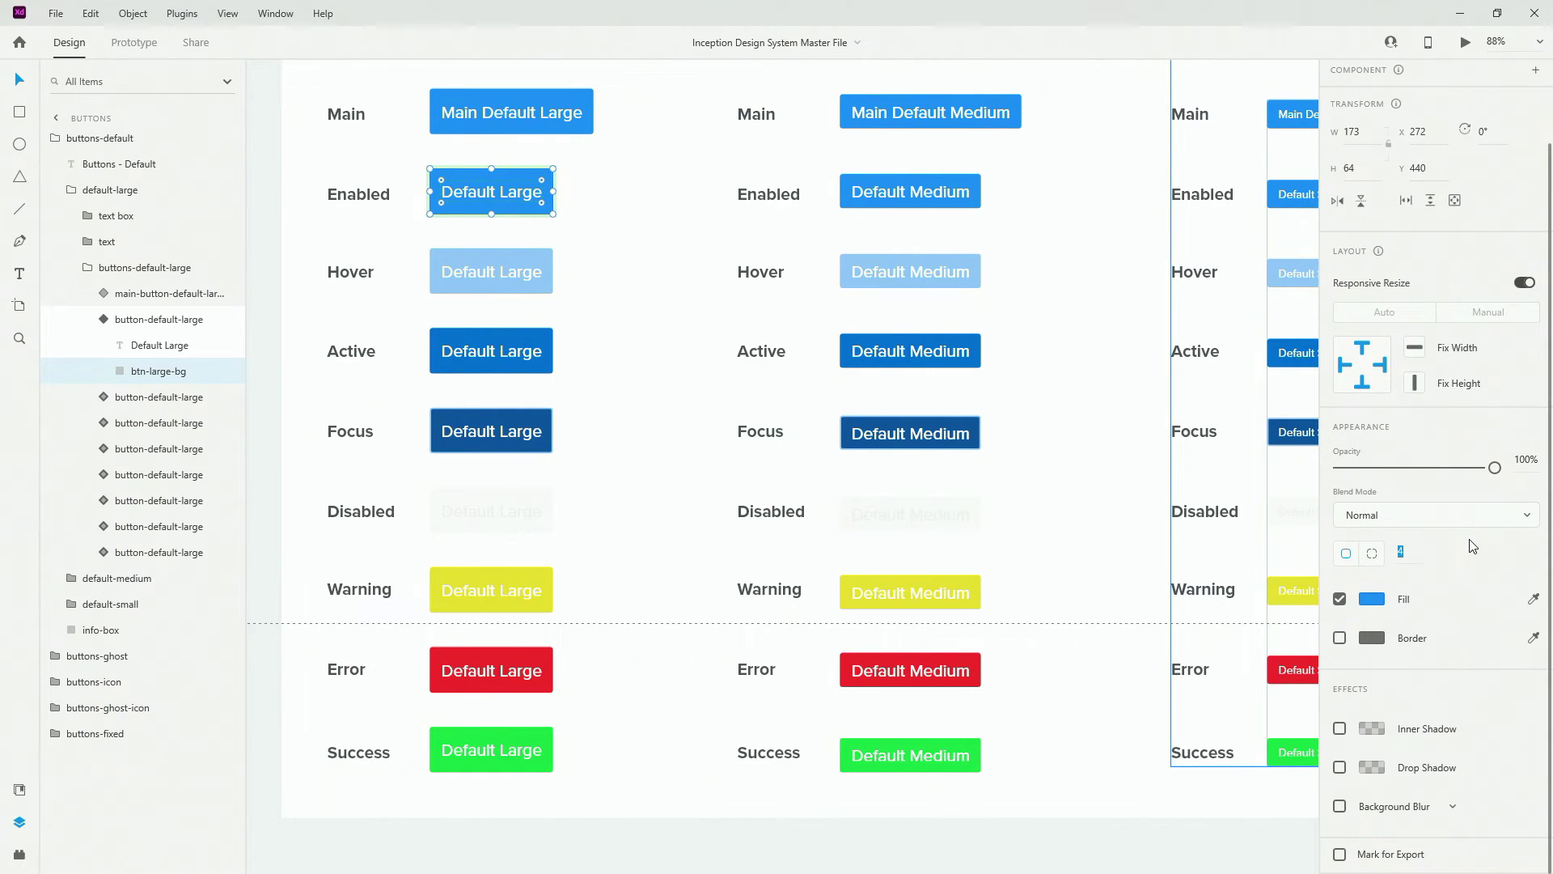
pyautogui.write('50')
pyautogui.press('Return')
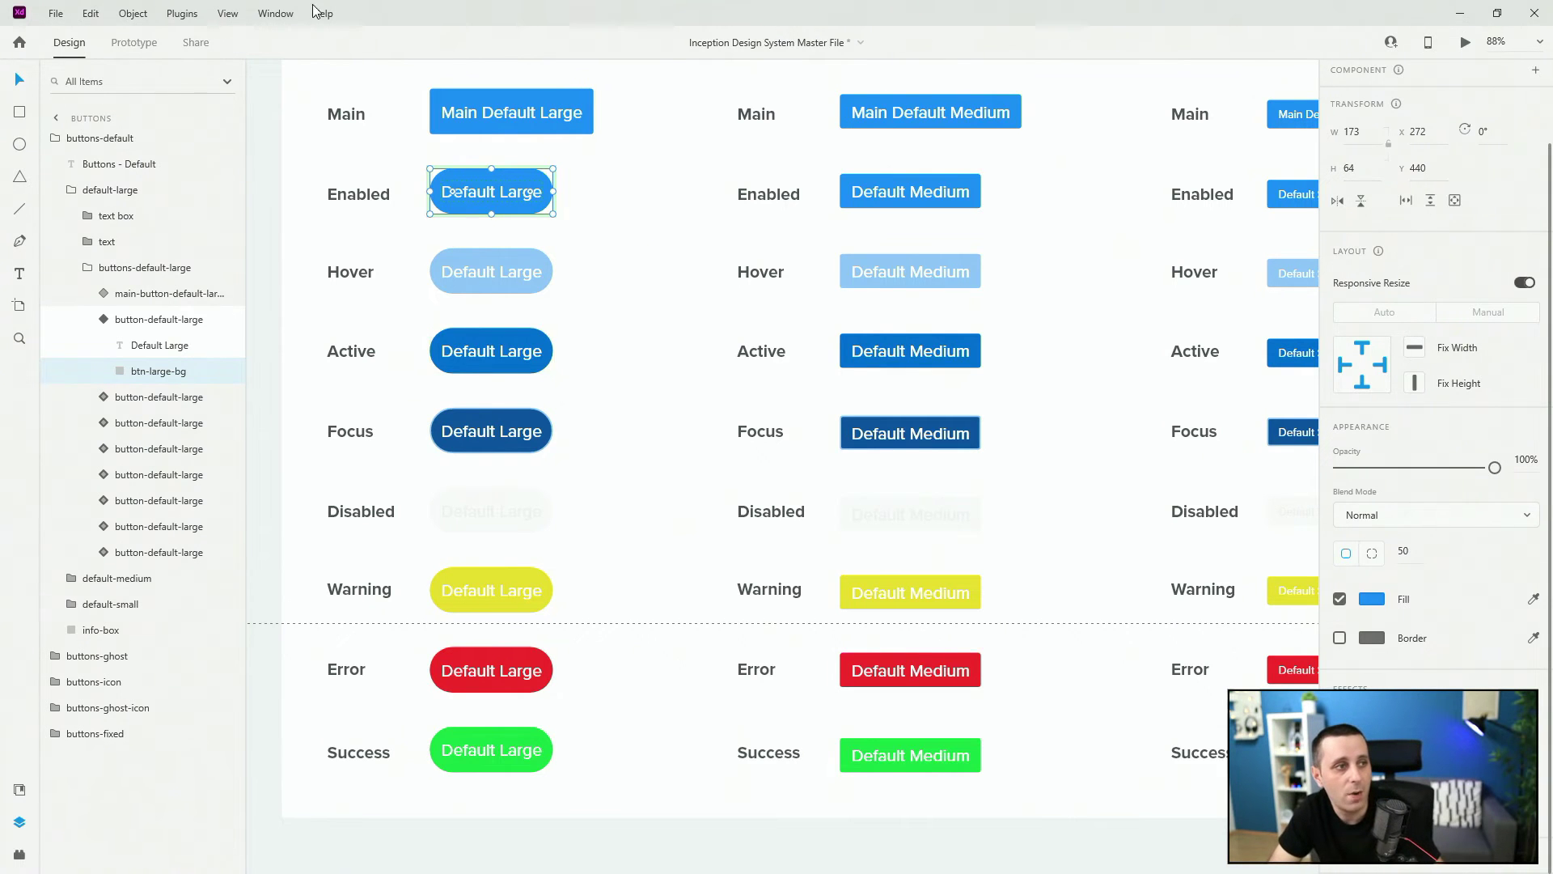
pyautogui.click(89, 13)
pyautogui.click(90, 38)
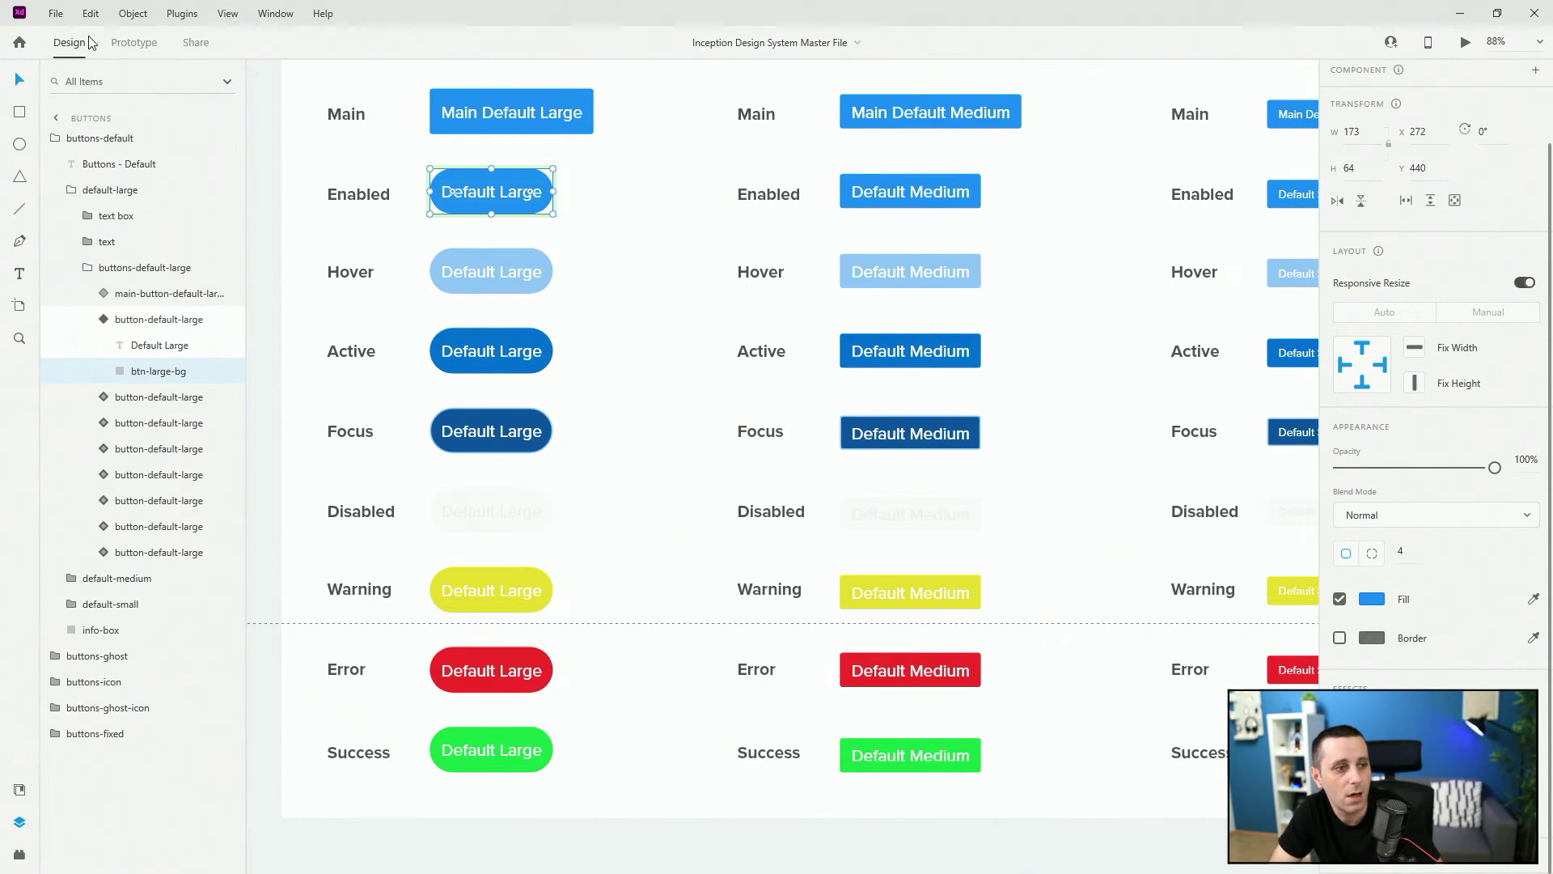
# Override the Warning button background's corner radius to 50, then undo it back to 4.
pyautogui.click(515, 582)
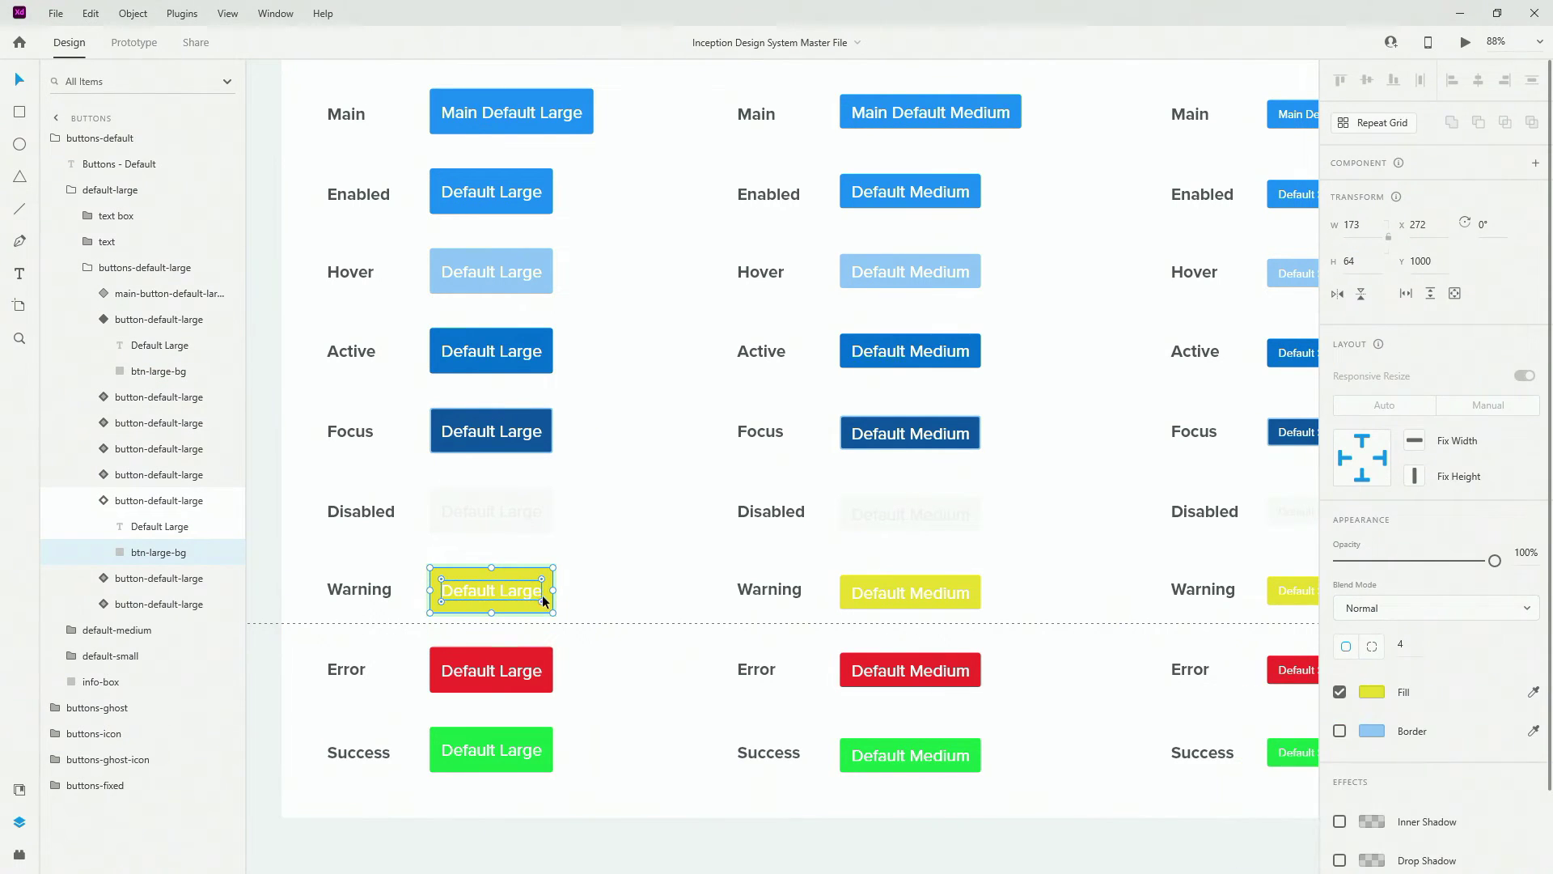
pyautogui.click(1399, 650)
pyautogui.write('50')
pyautogui.press('Return')
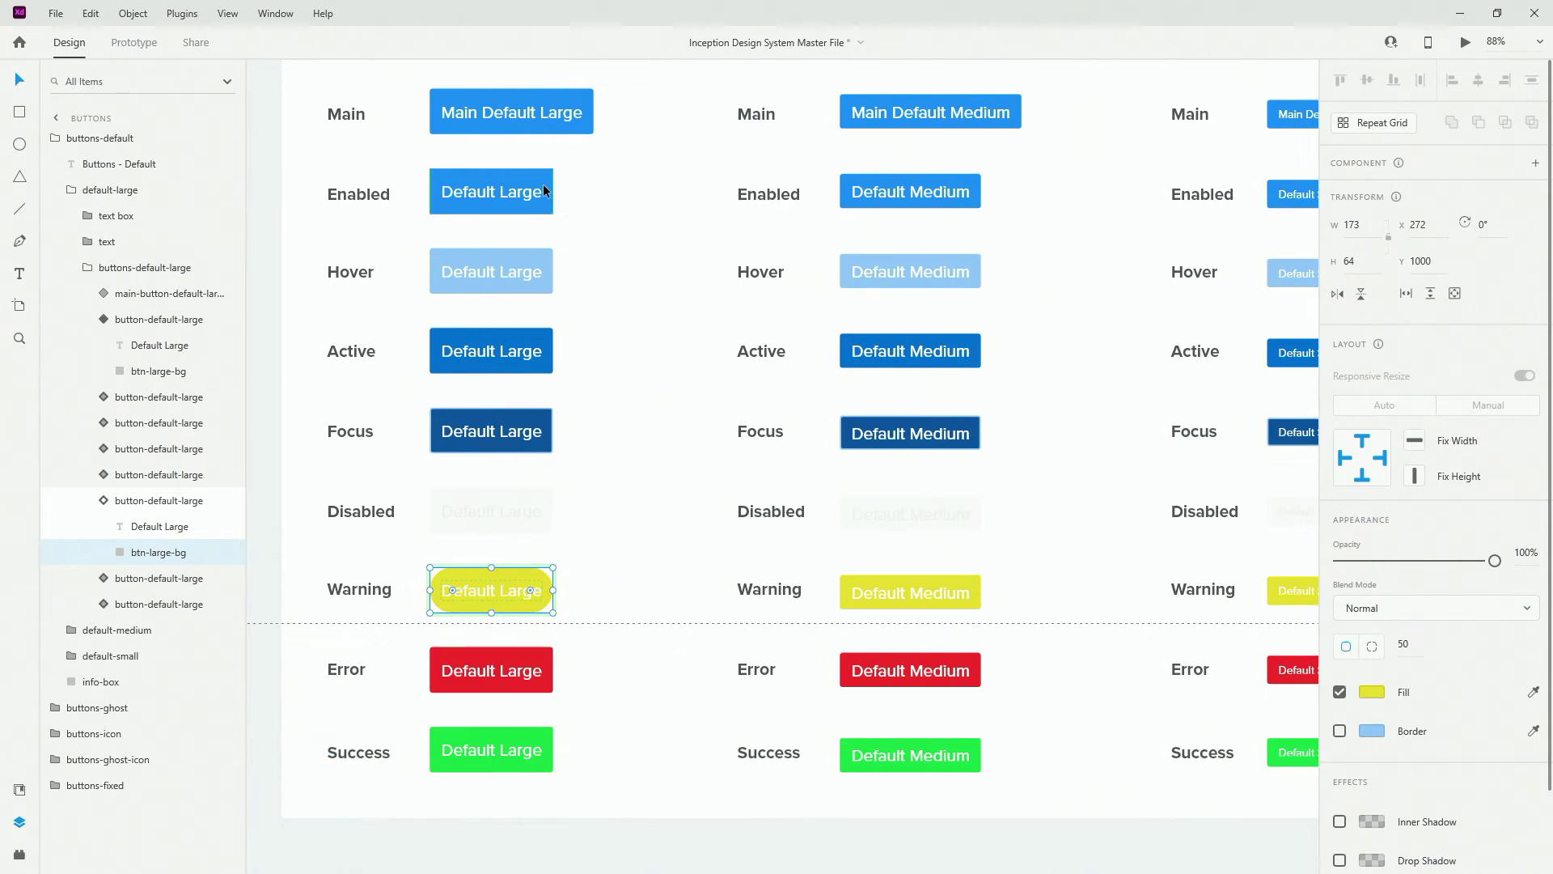
pyautogui.hotkey('ctrl', 'z')
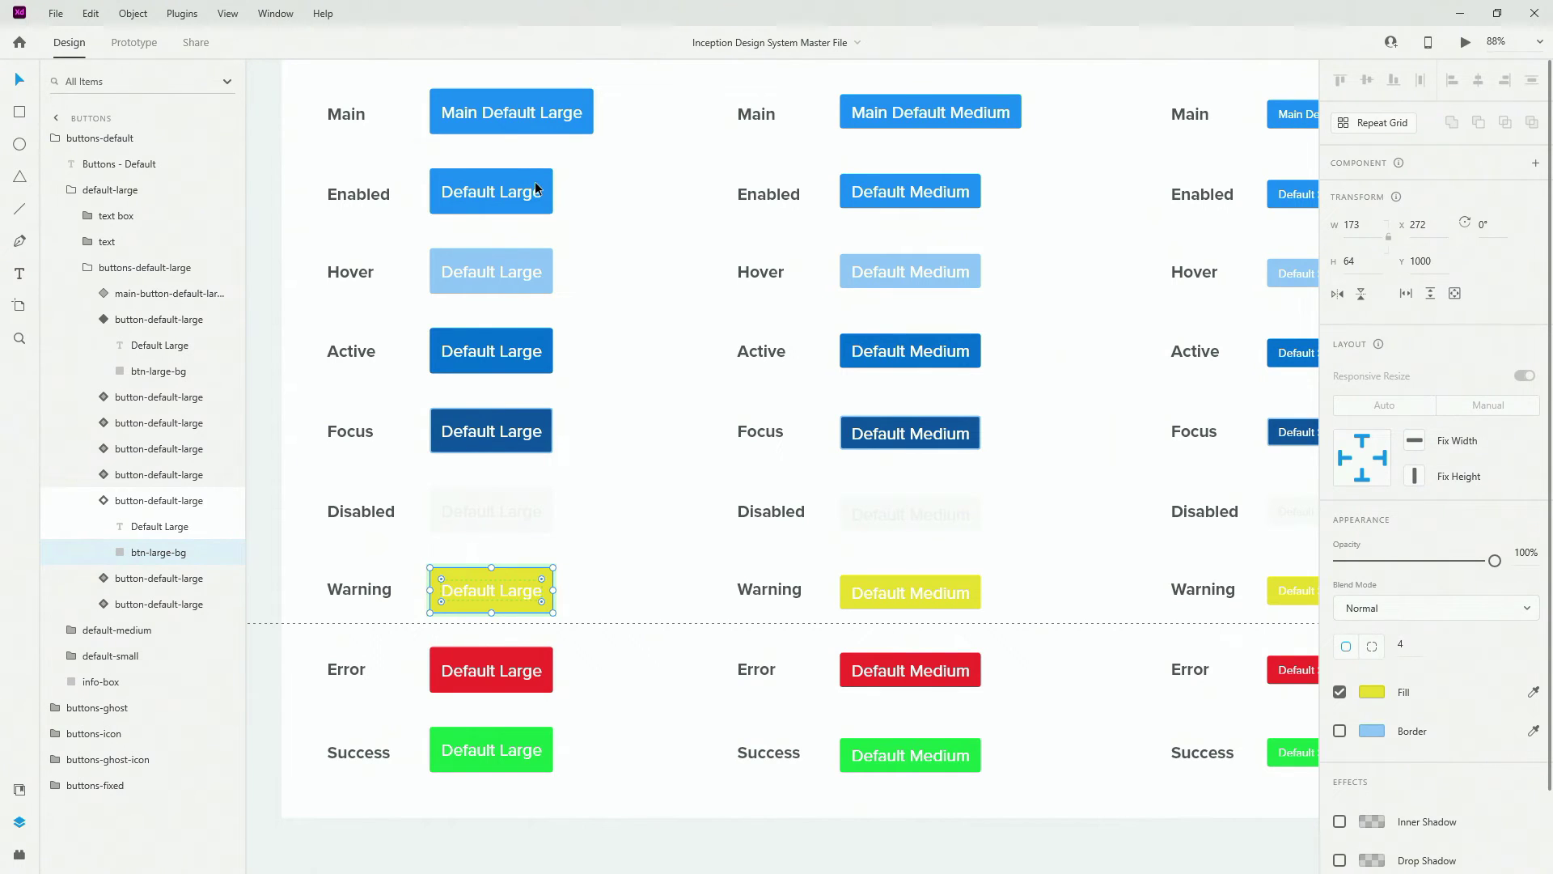
# Select the Enabled button's Default Large label, background and whole component layers.
pyautogui.doubleClick(536, 190)
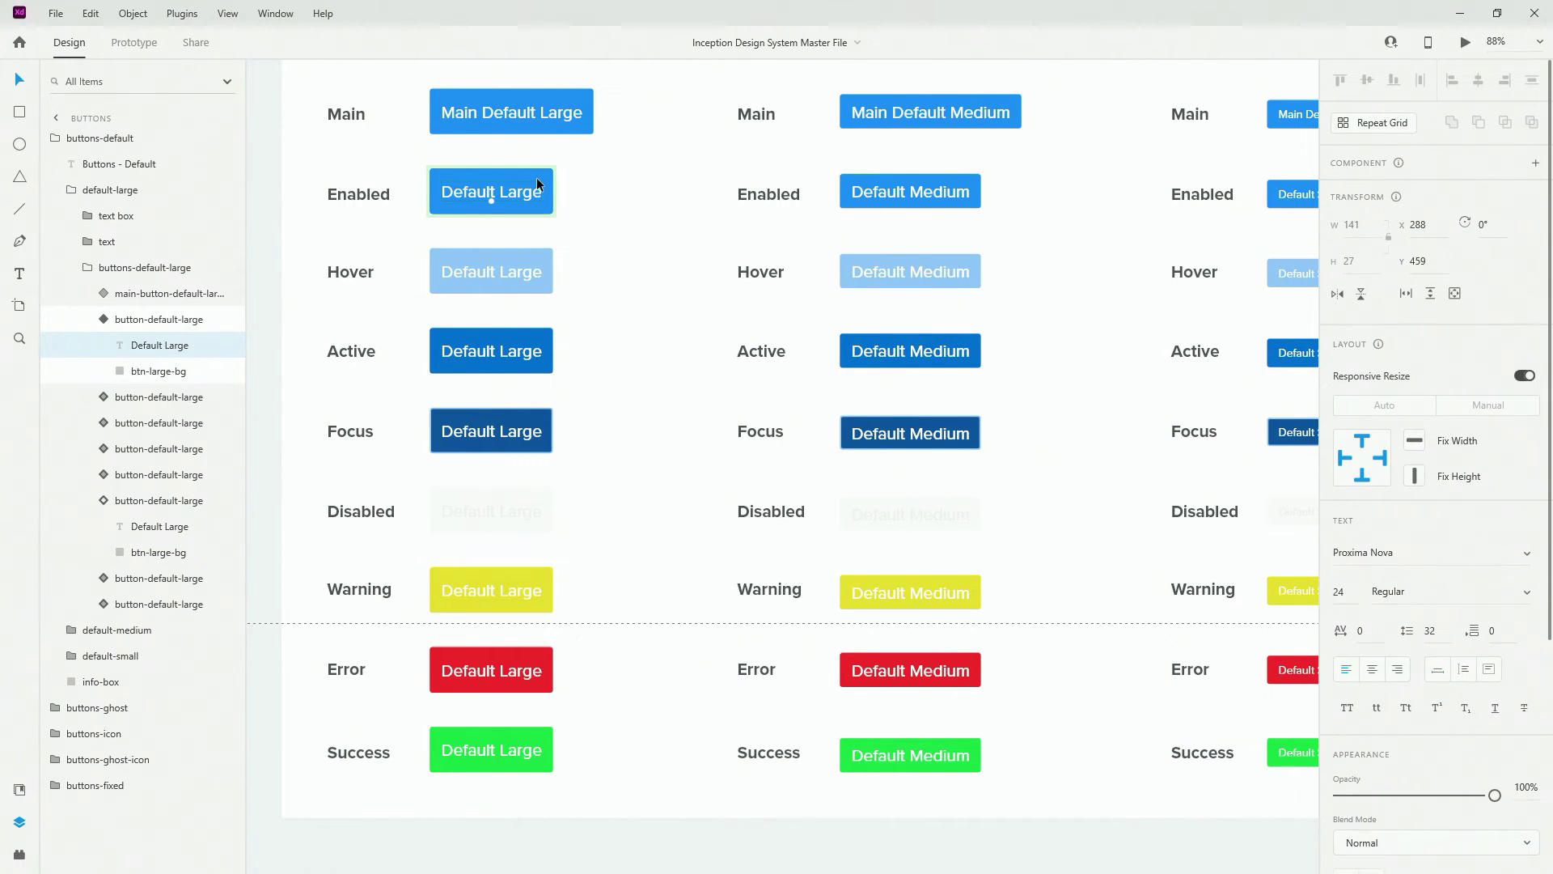
pyautogui.click(536, 179)
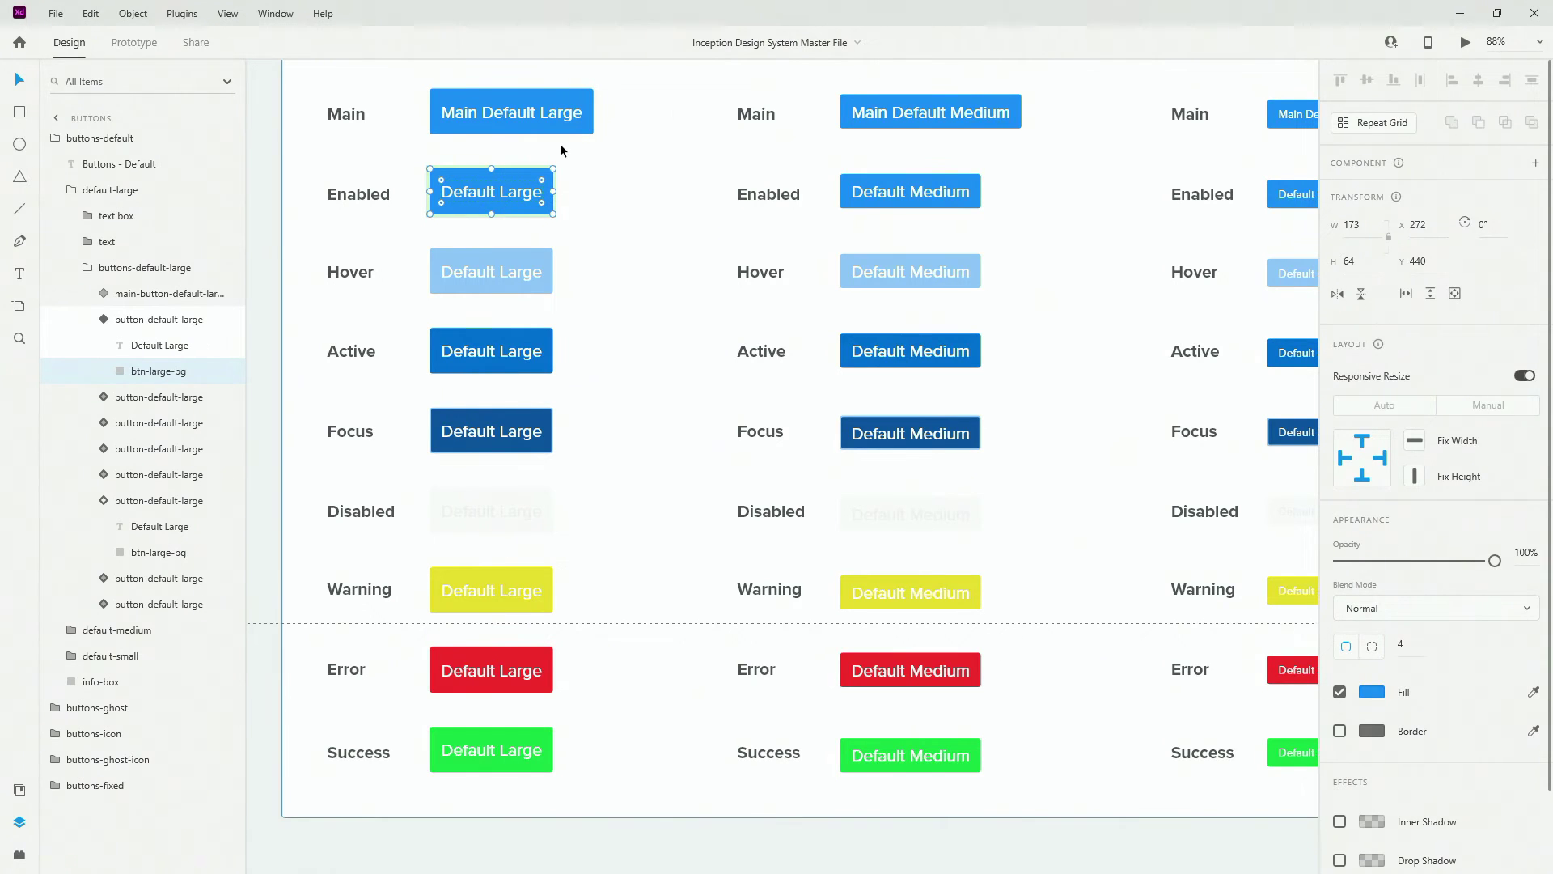
pyautogui.click(531, 195)
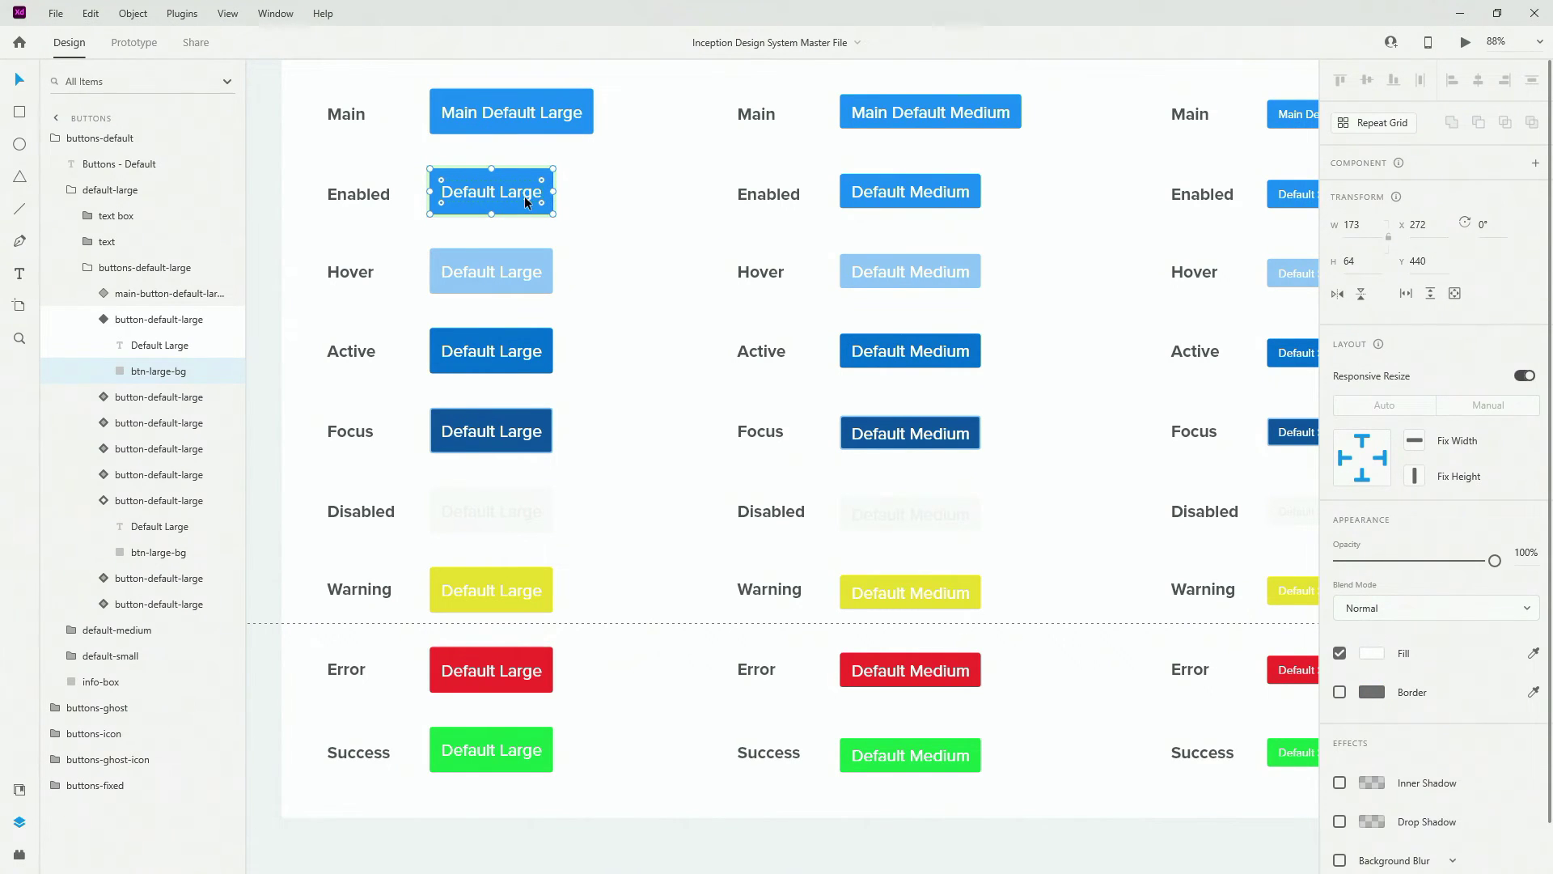
pyautogui.doubleClick(532, 195)
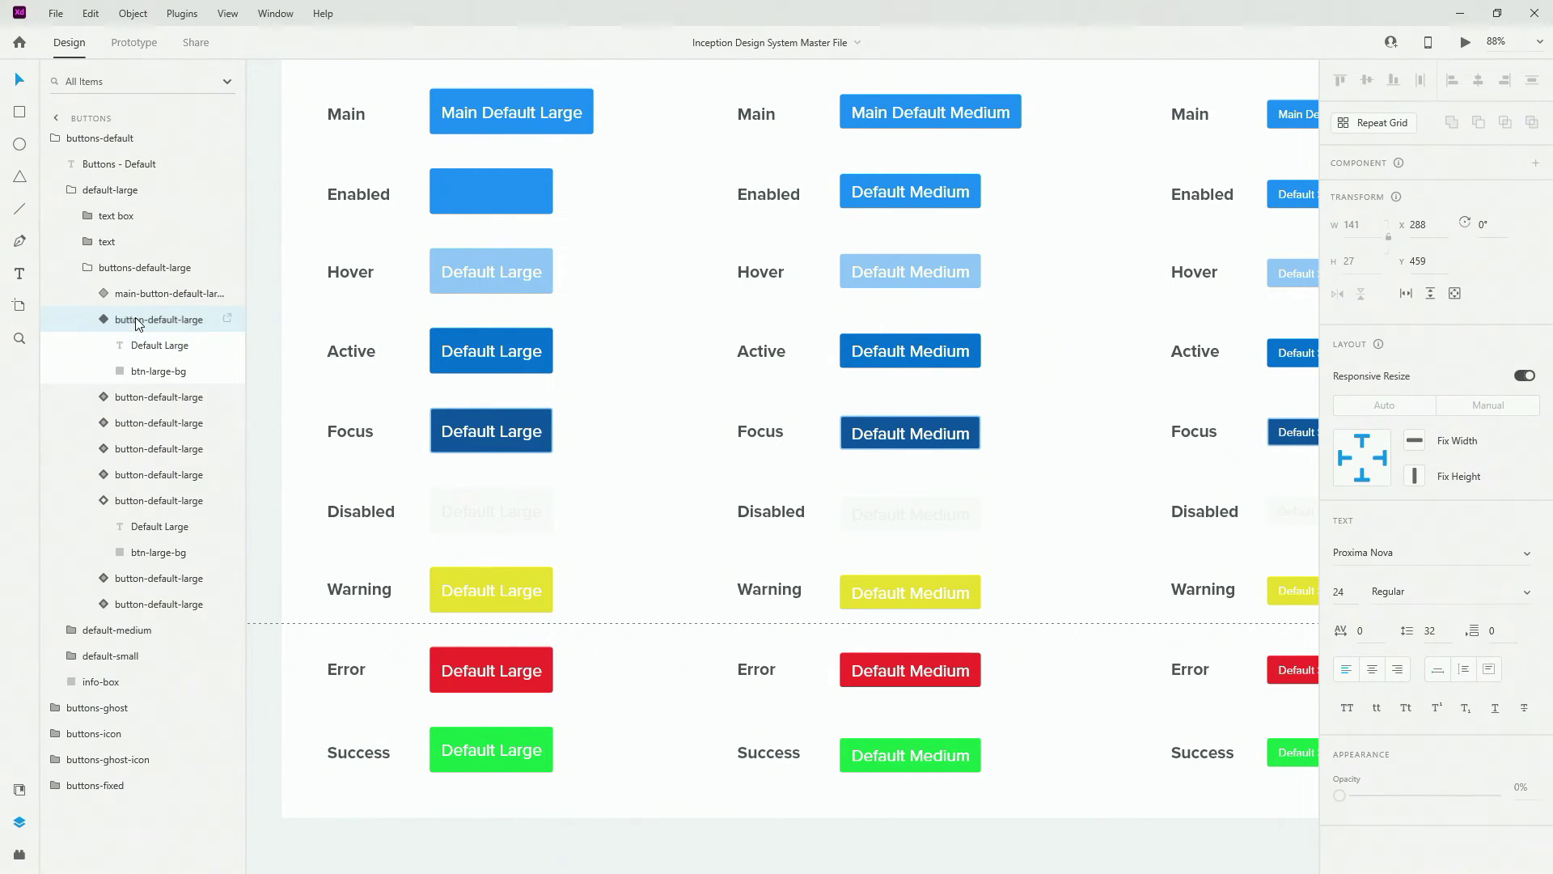
pyautogui.click(167, 371)
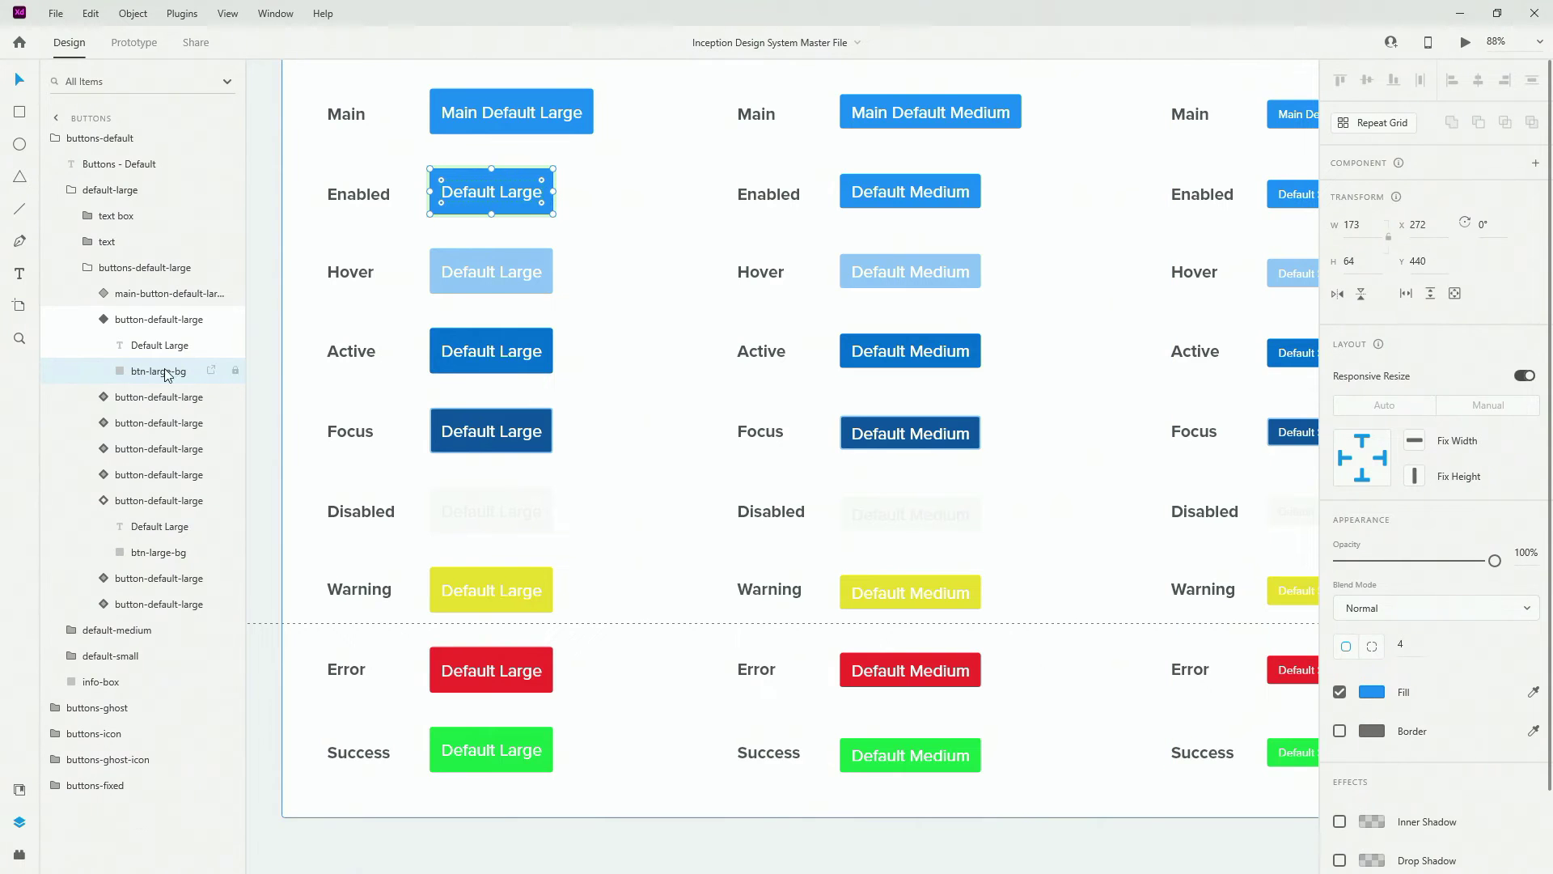
pyautogui.click(151, 319)
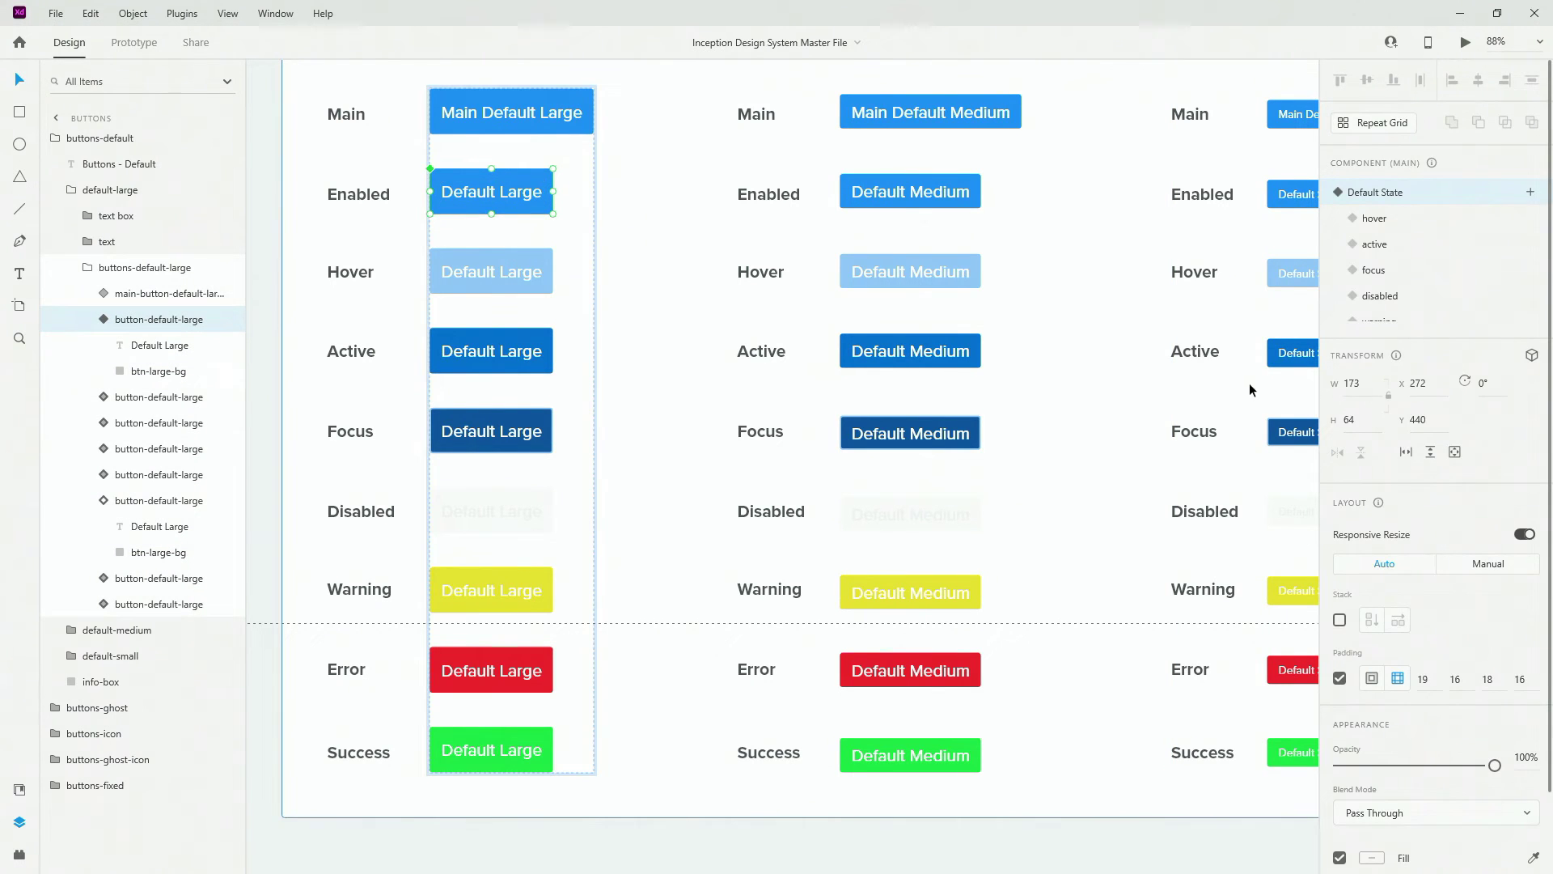
pyautogui.scroll(-2, 1415, 444)
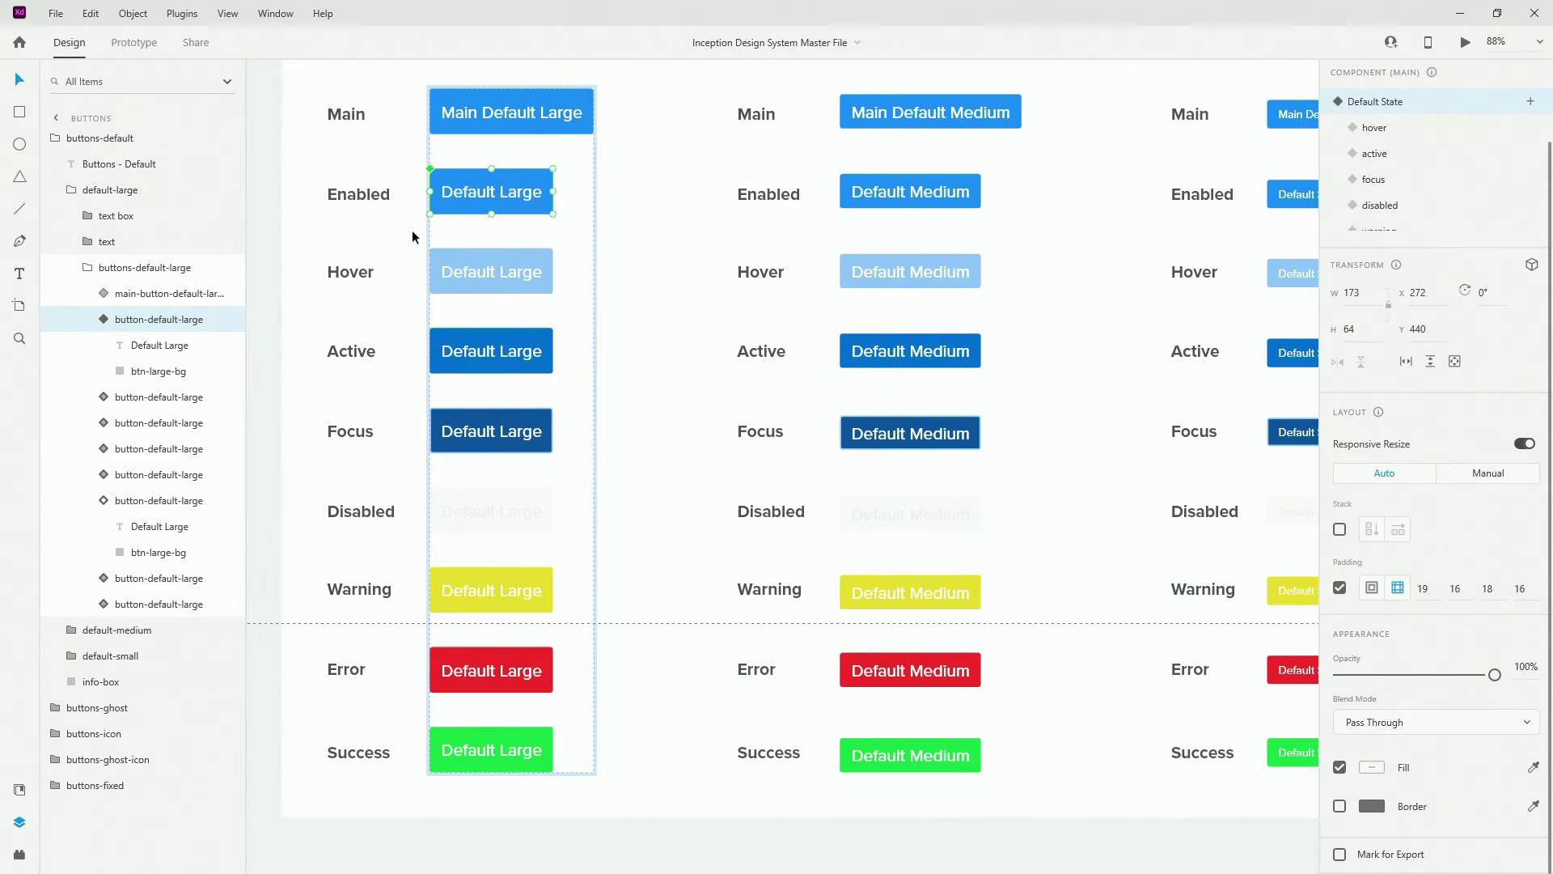
# Change the main button's label to 'Add To Cart Now' and reselect the button.
pyautogui.doubleClick(509, 192)
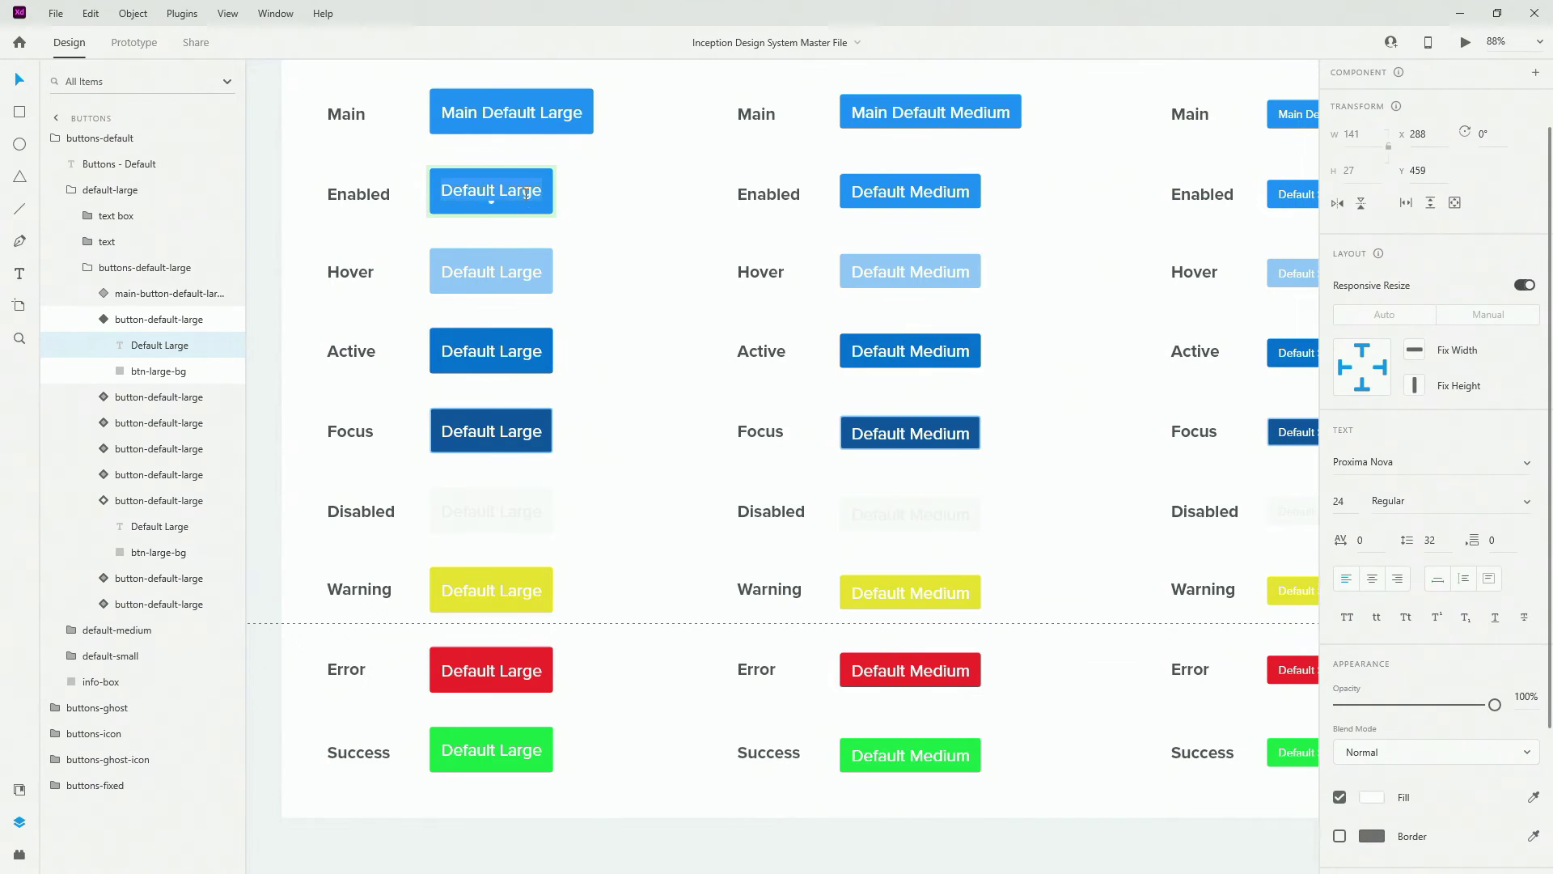
pyautogui.doubleClick(524, 193)
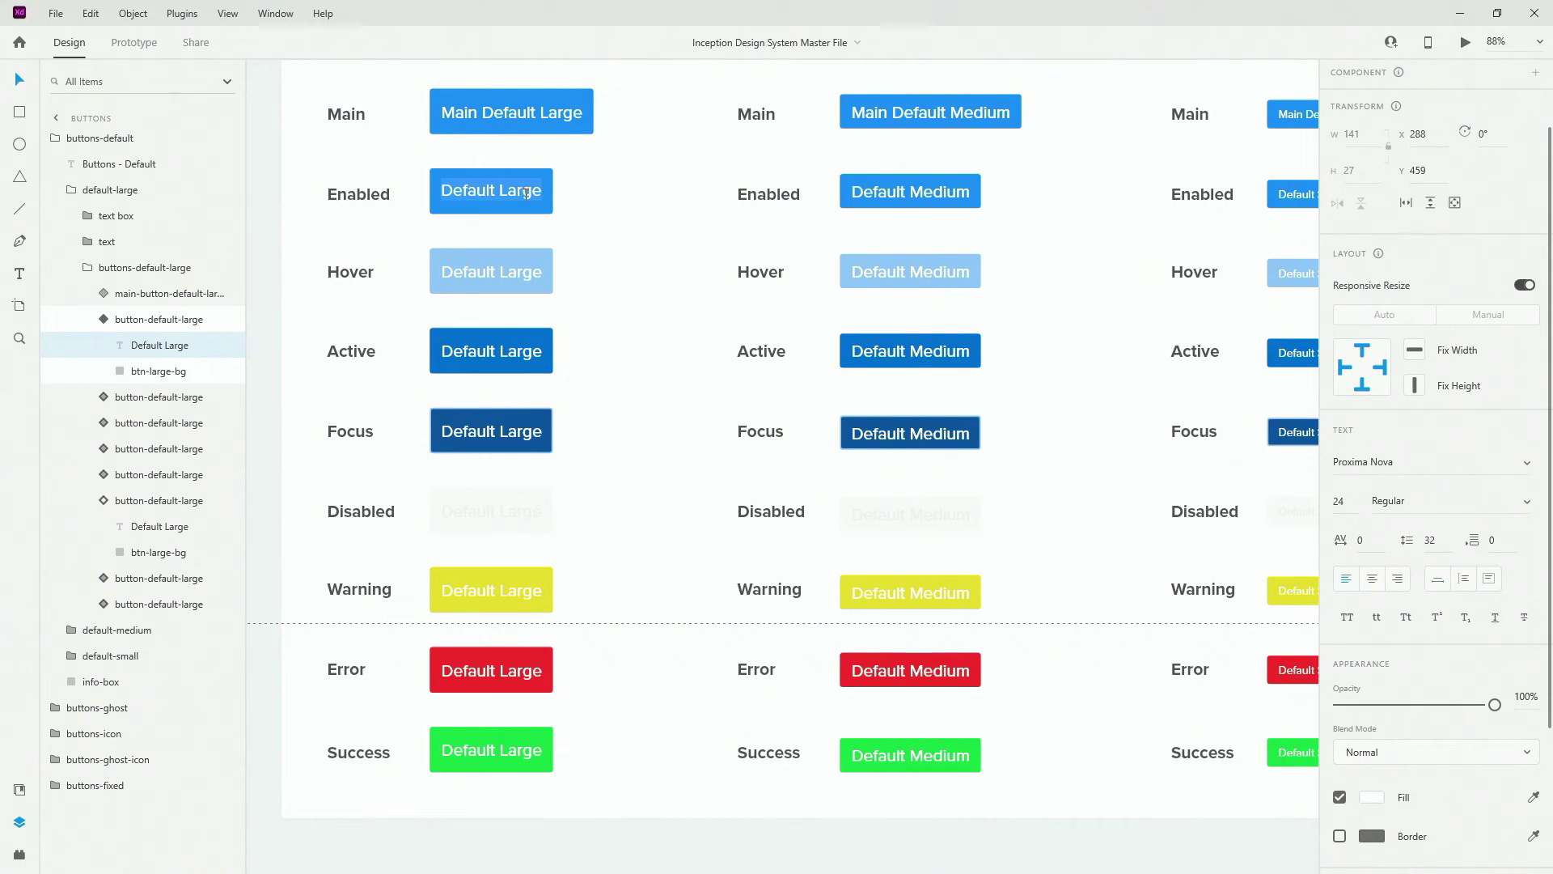
pyautogui.write('Add To Cart Now')
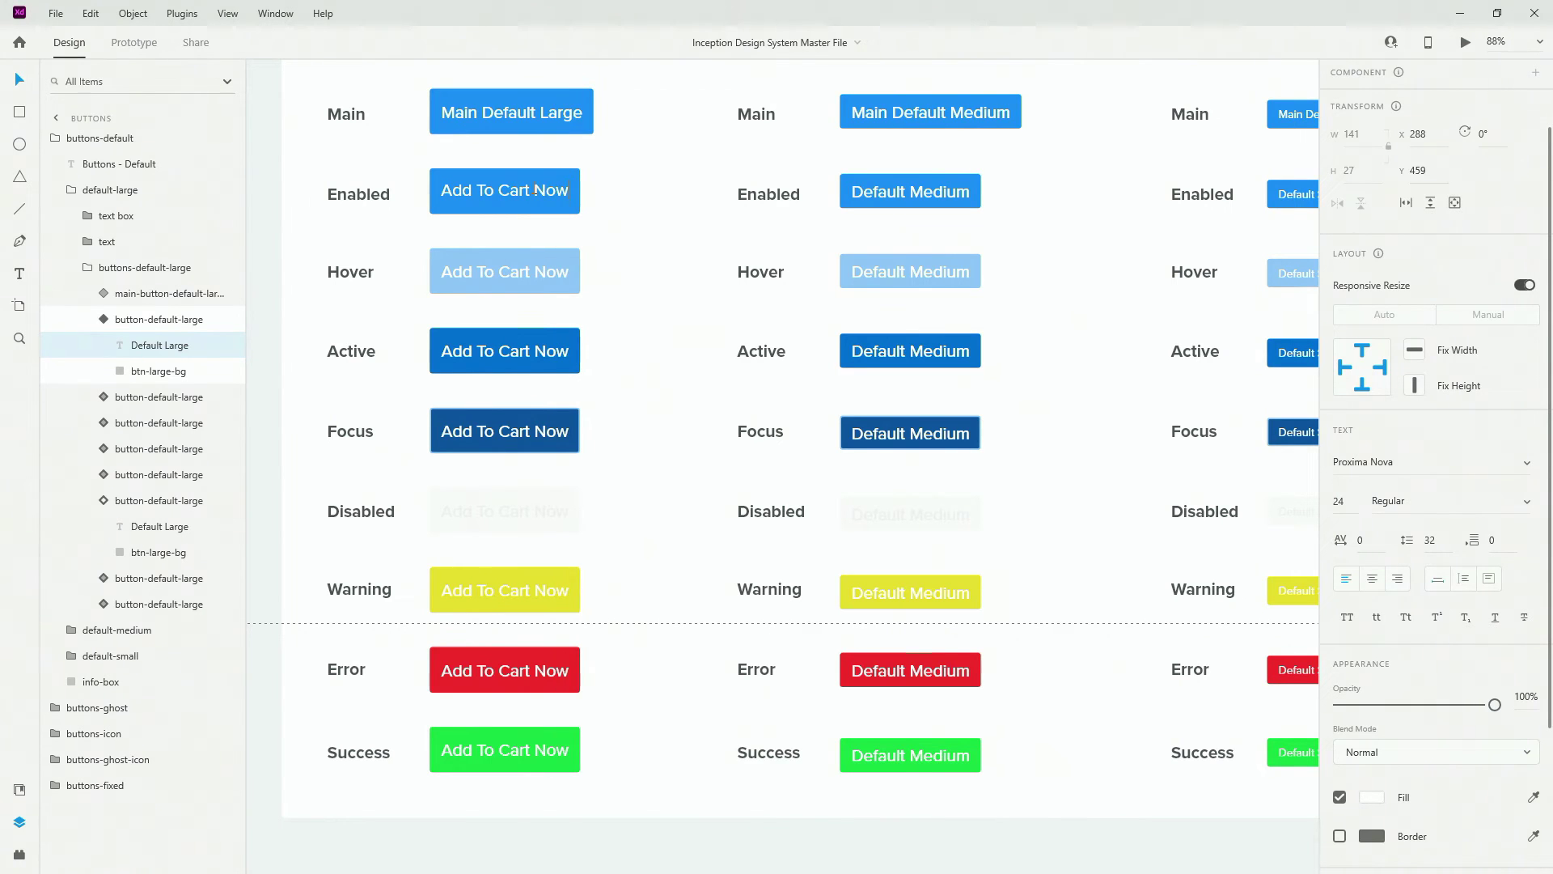
pyautogui.press('Escape')
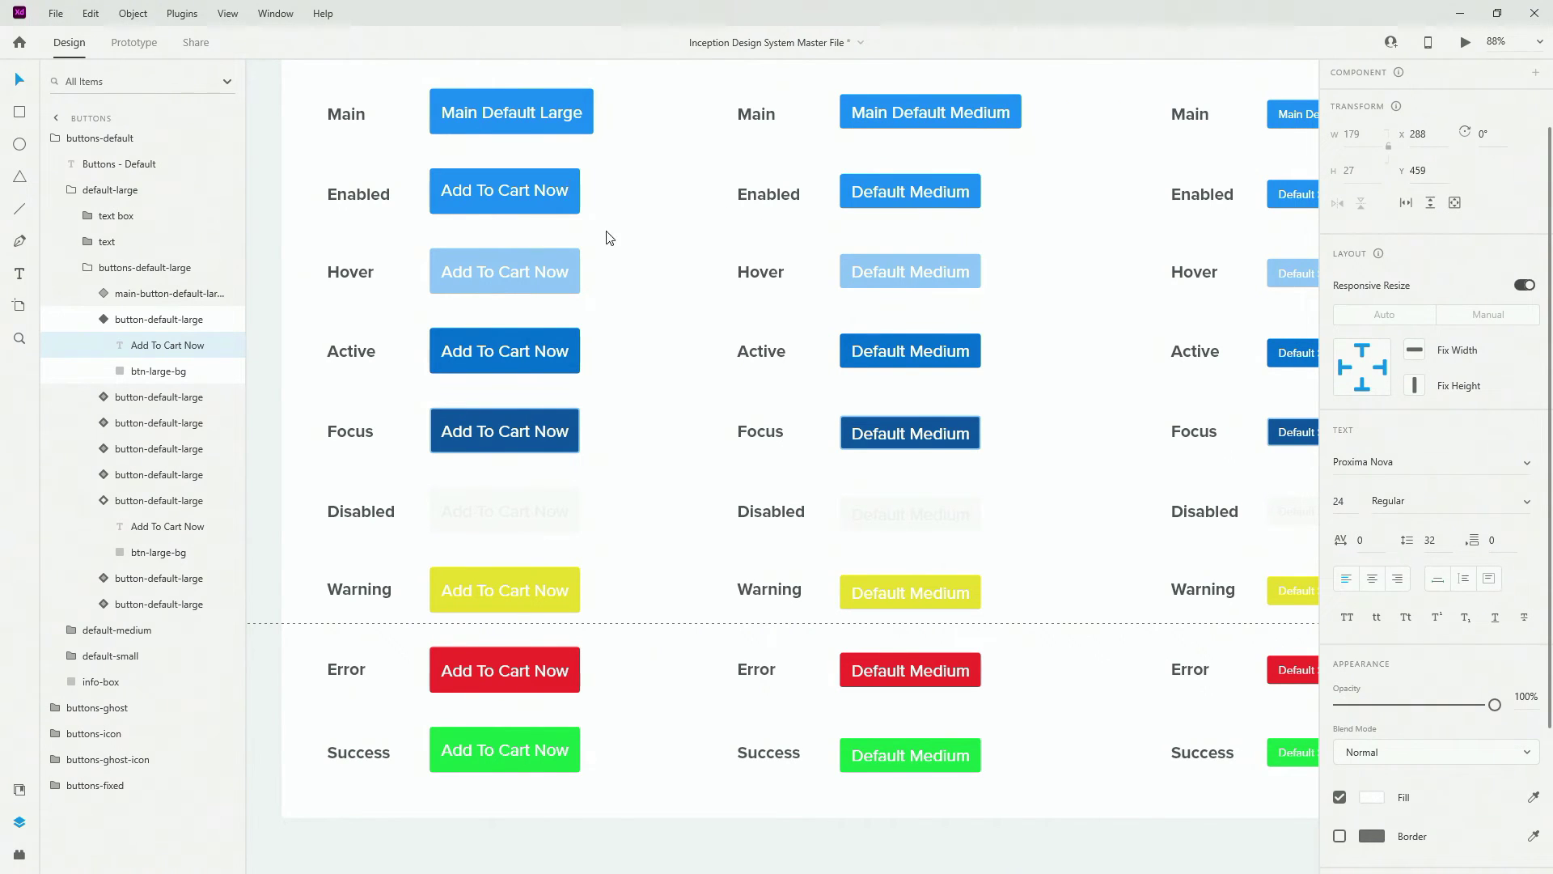
pyautogui.click(134, 320)
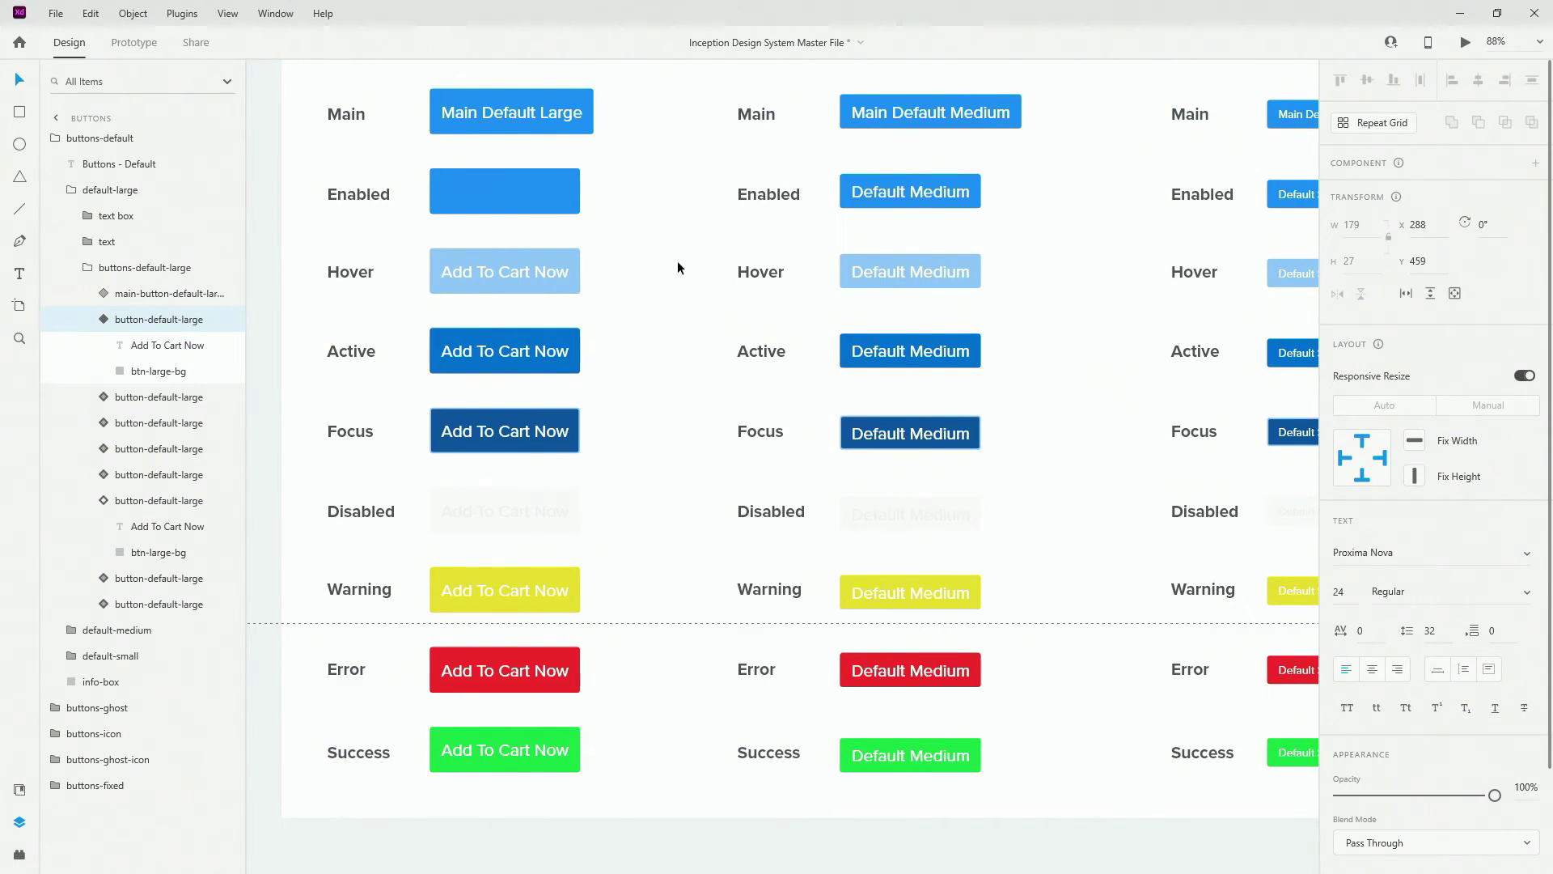
pyautogui.click(543, 170)
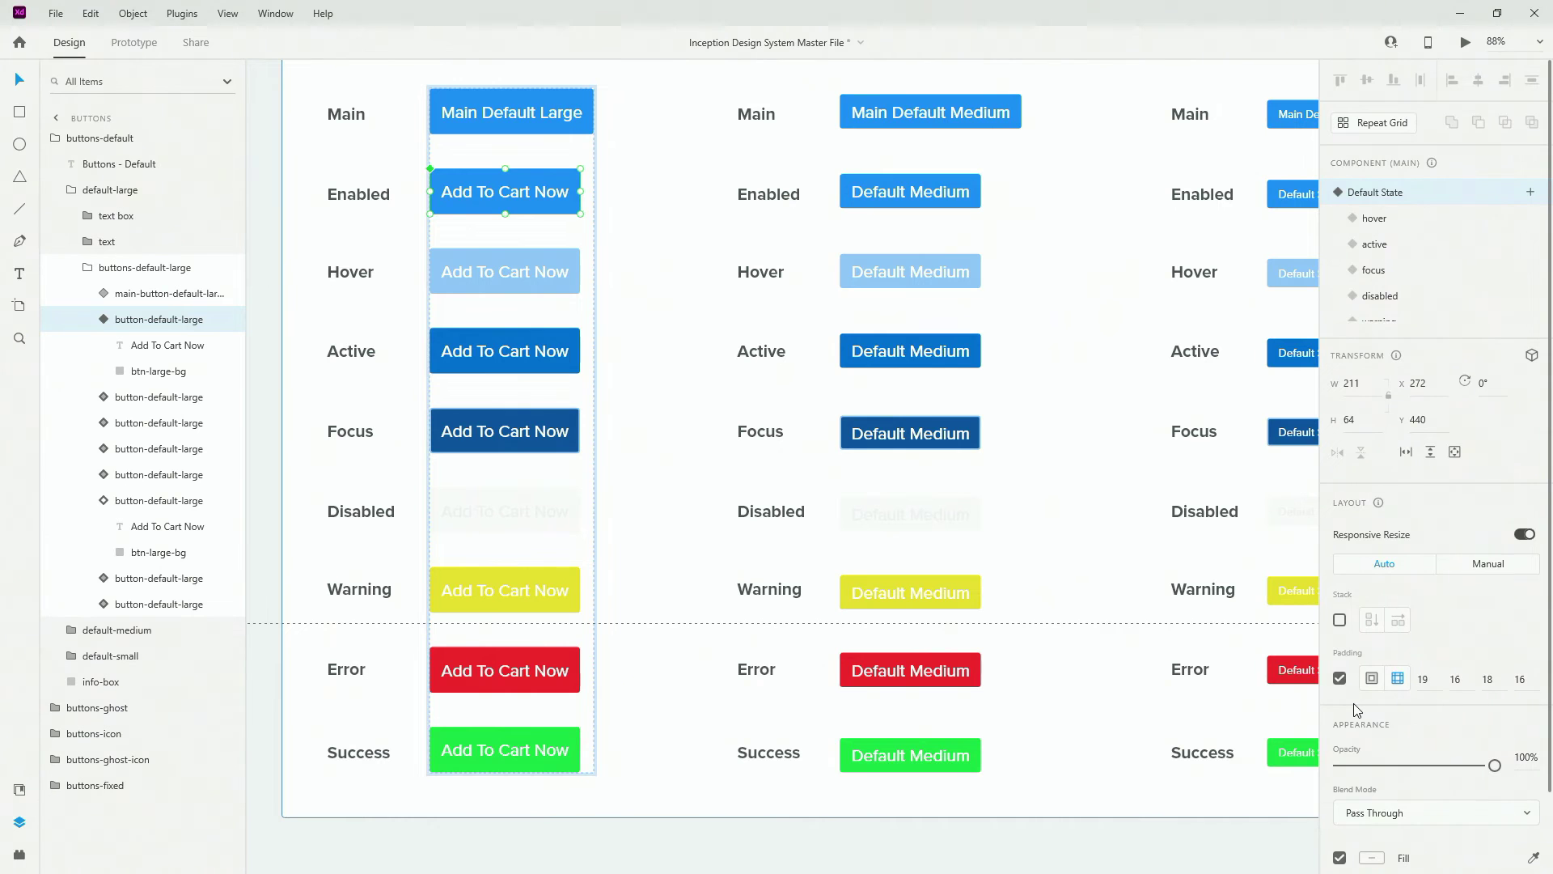
pyautogui.scroll(-5, 877, 390)
pyautogui.scroll(3, 877, 390)
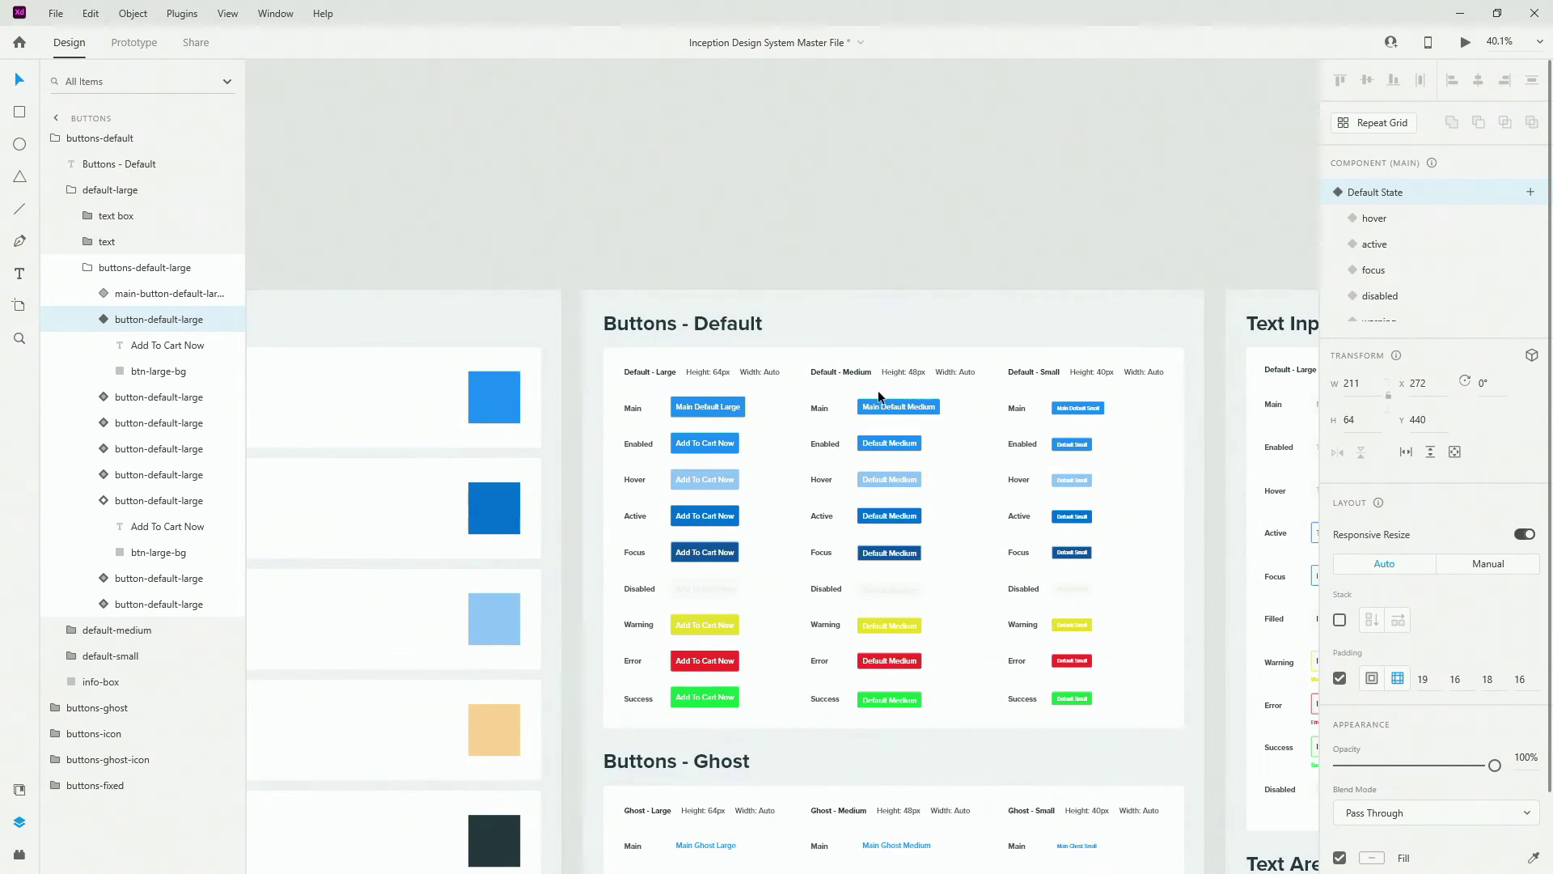
pyautogui.scroll(5, 720, 370)
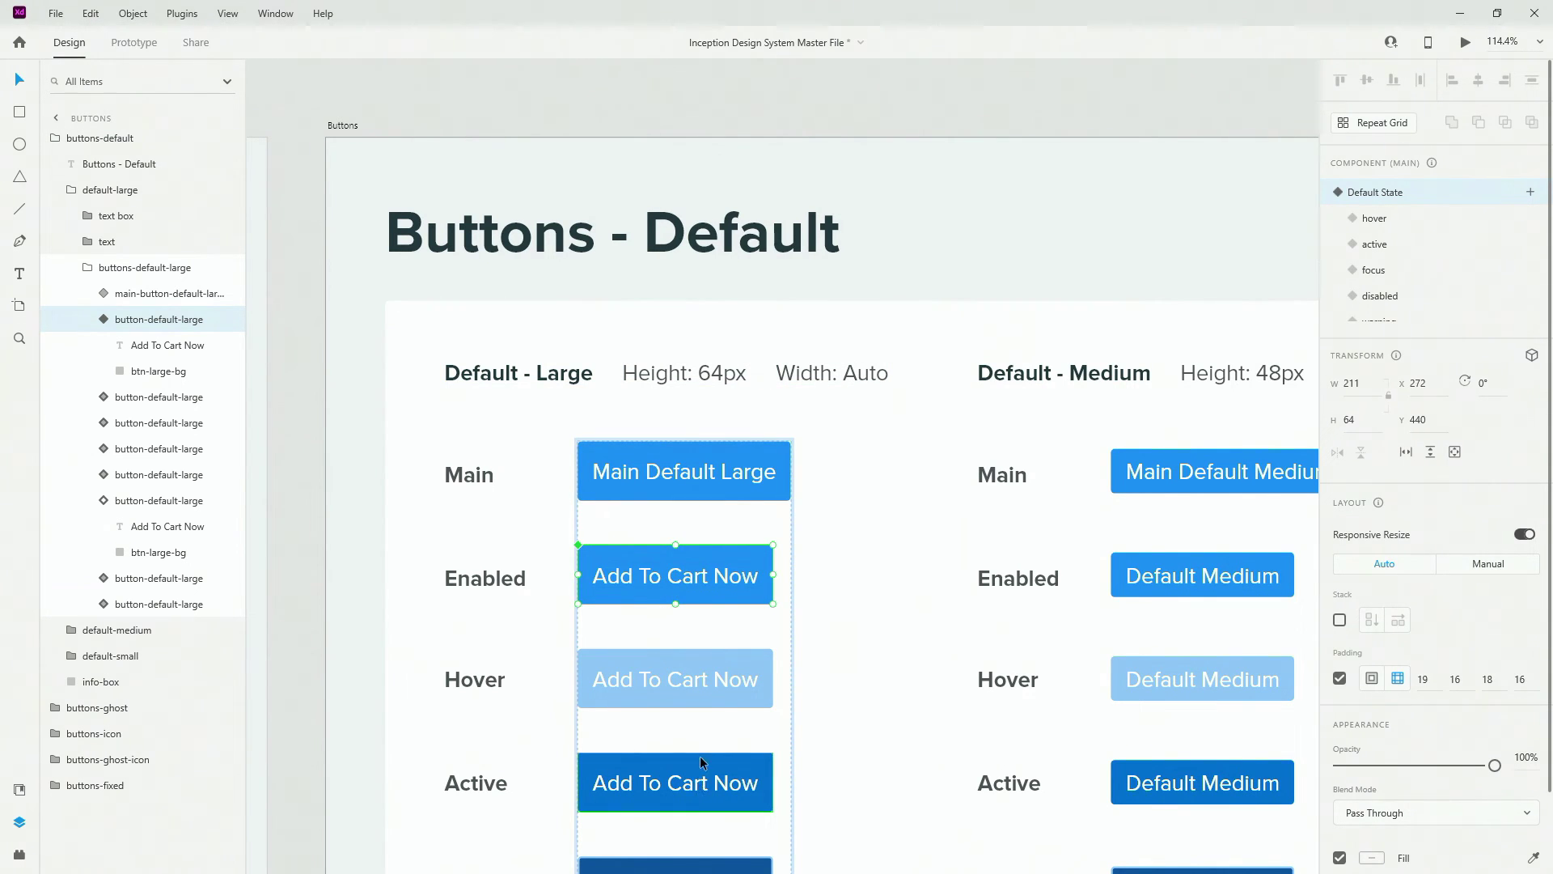
pyautogui.scroll(-4, 736, 560)
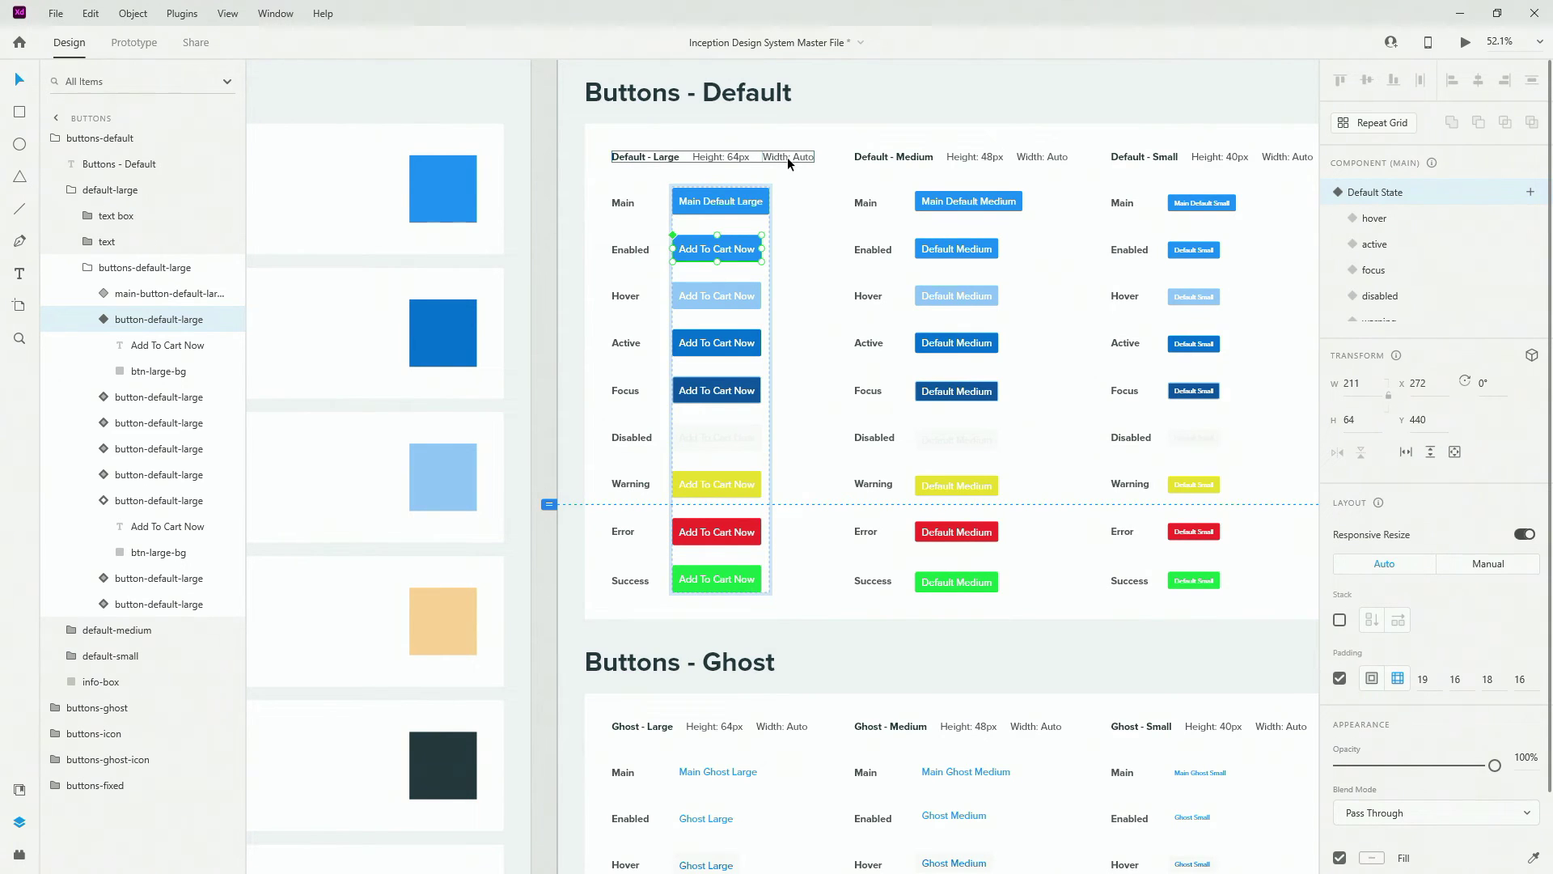
pyautogui.scroll(-5, 638, 324)
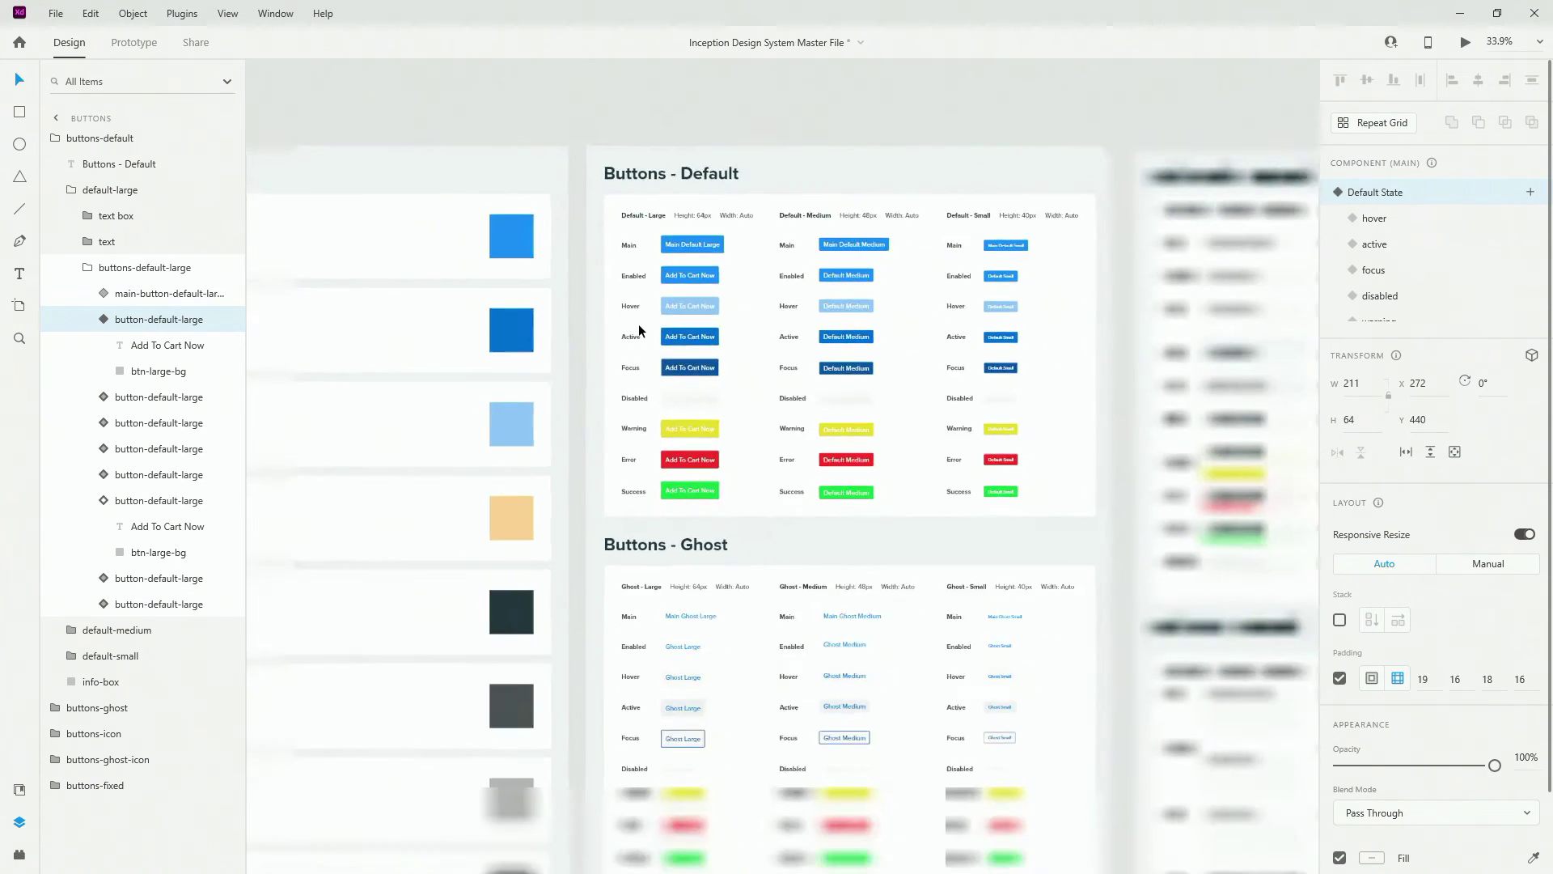
pyautogui.scroll(2, 1109, 246)
pyautogui.scroll(5, 1064, 337)
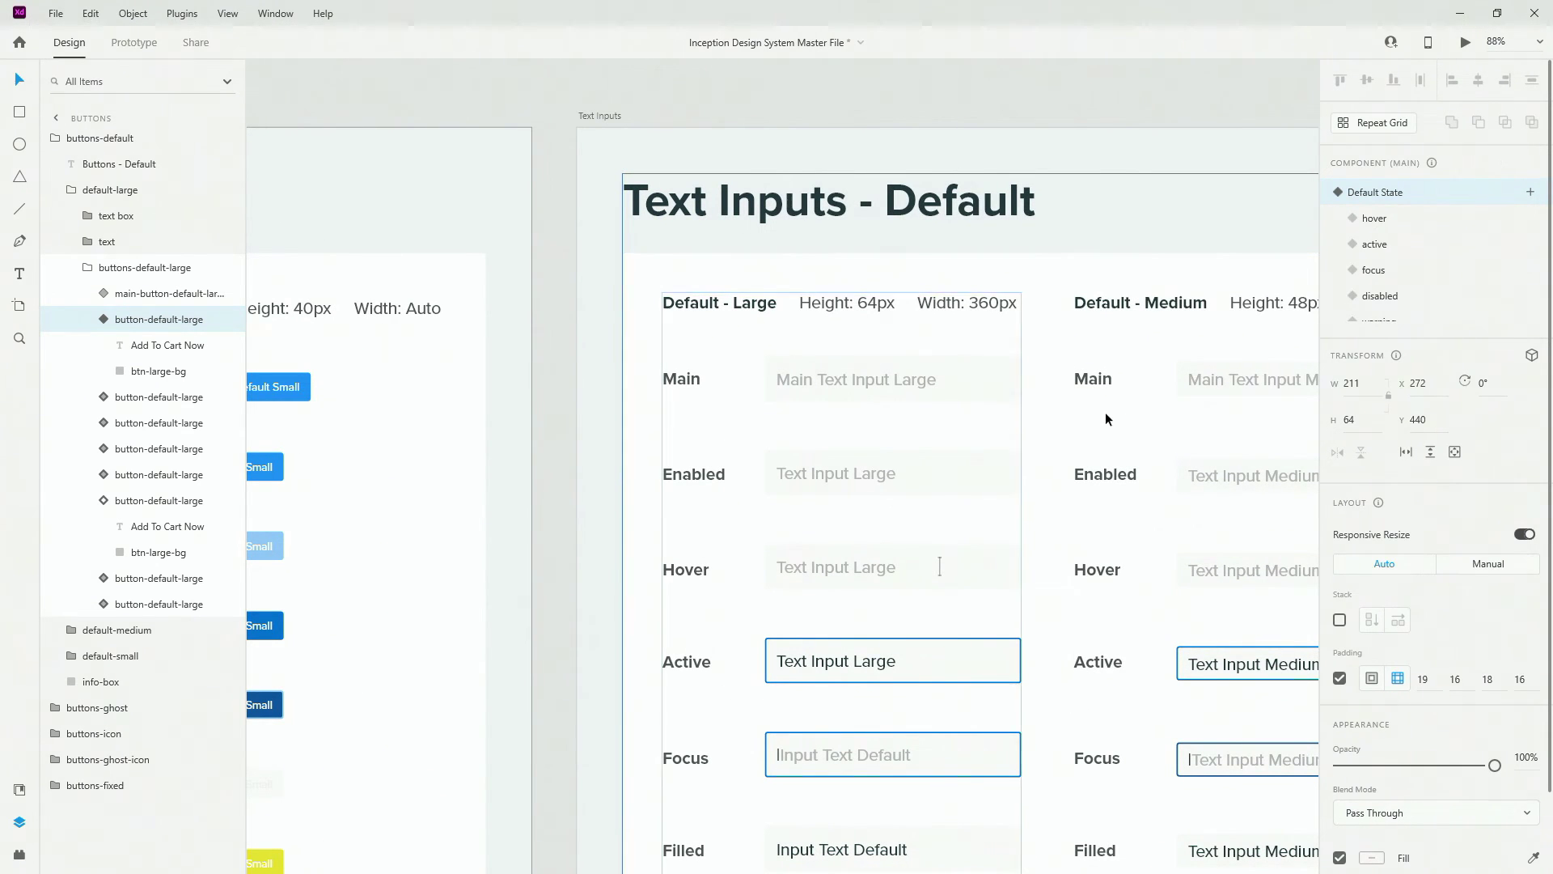
pyautogui.press('alt')
pyautogui.scroll(-6, 1230, 427)
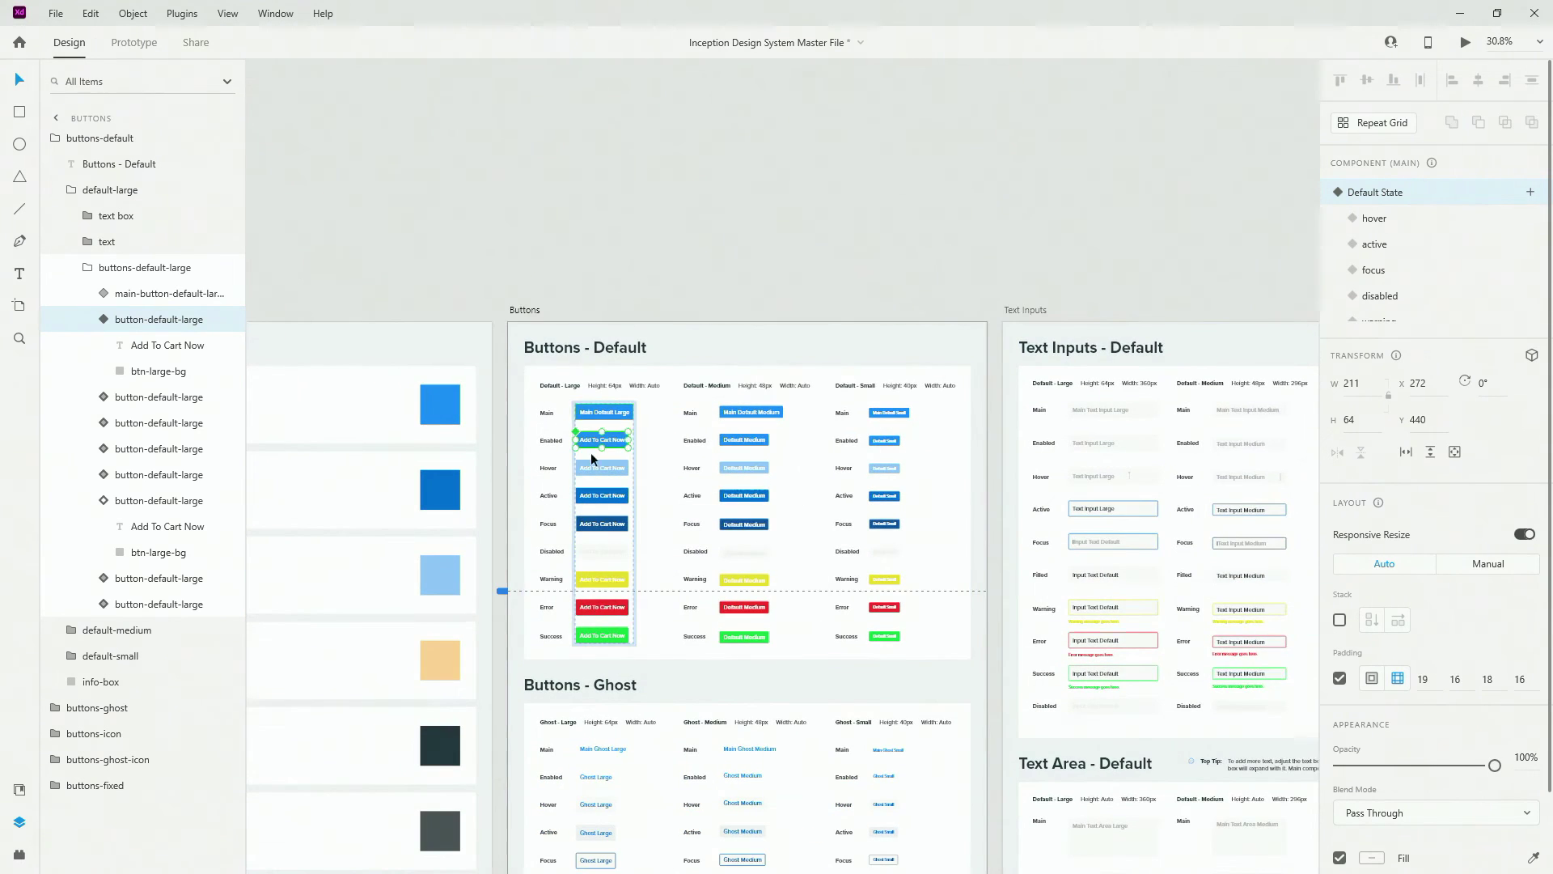
pyautogui.scroll(4, 557, 468)
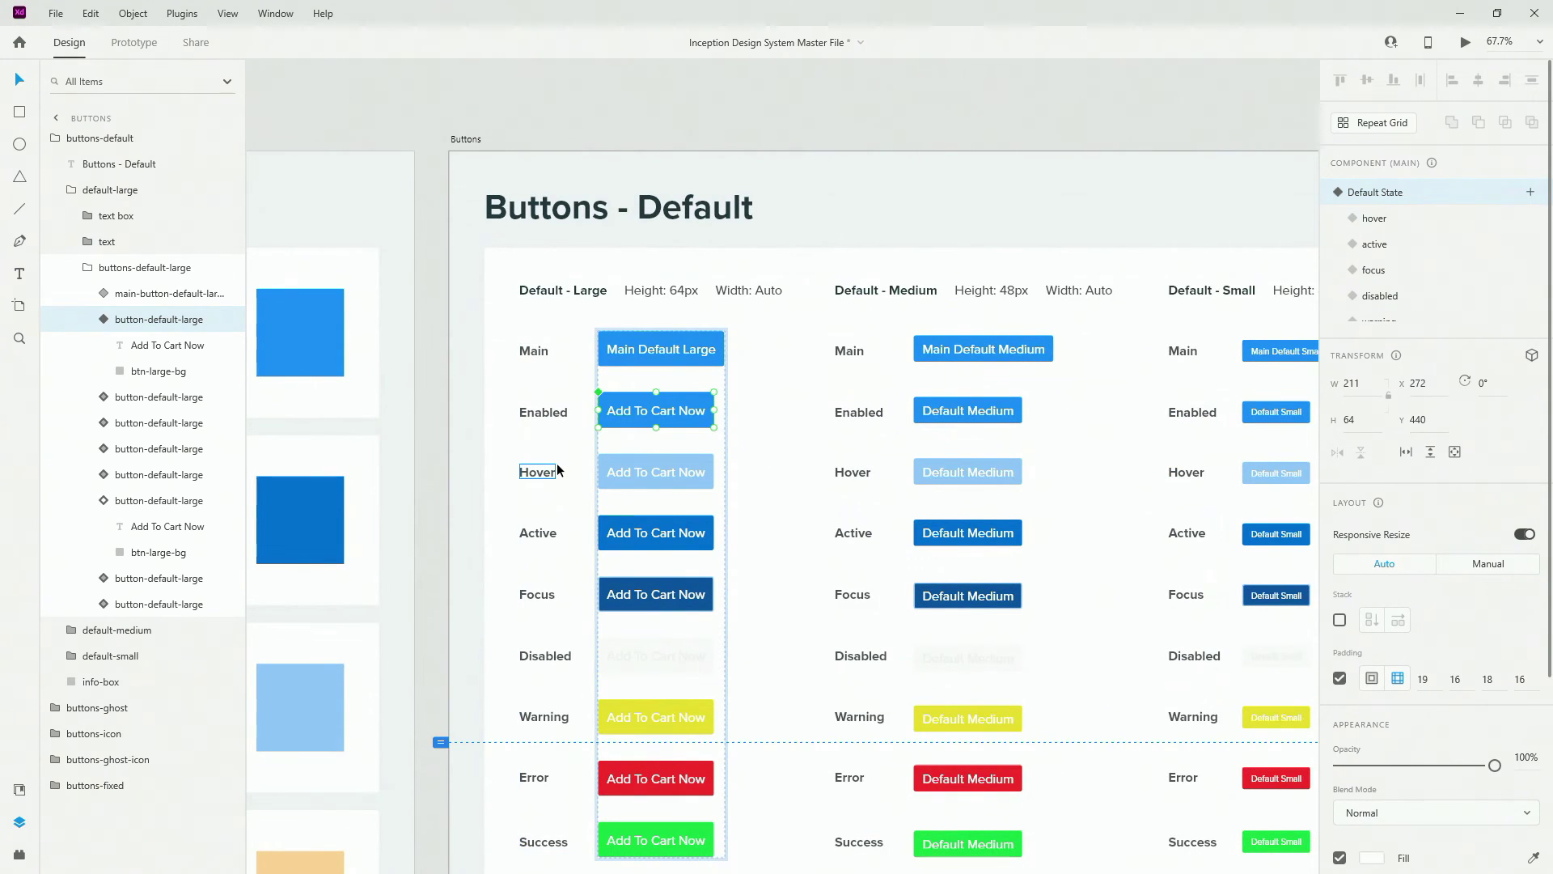
# Undo the label edit back to Default Large, then select the Text Inputs - Icon group.
pyautogui.hotkey('ctrl', 'z')
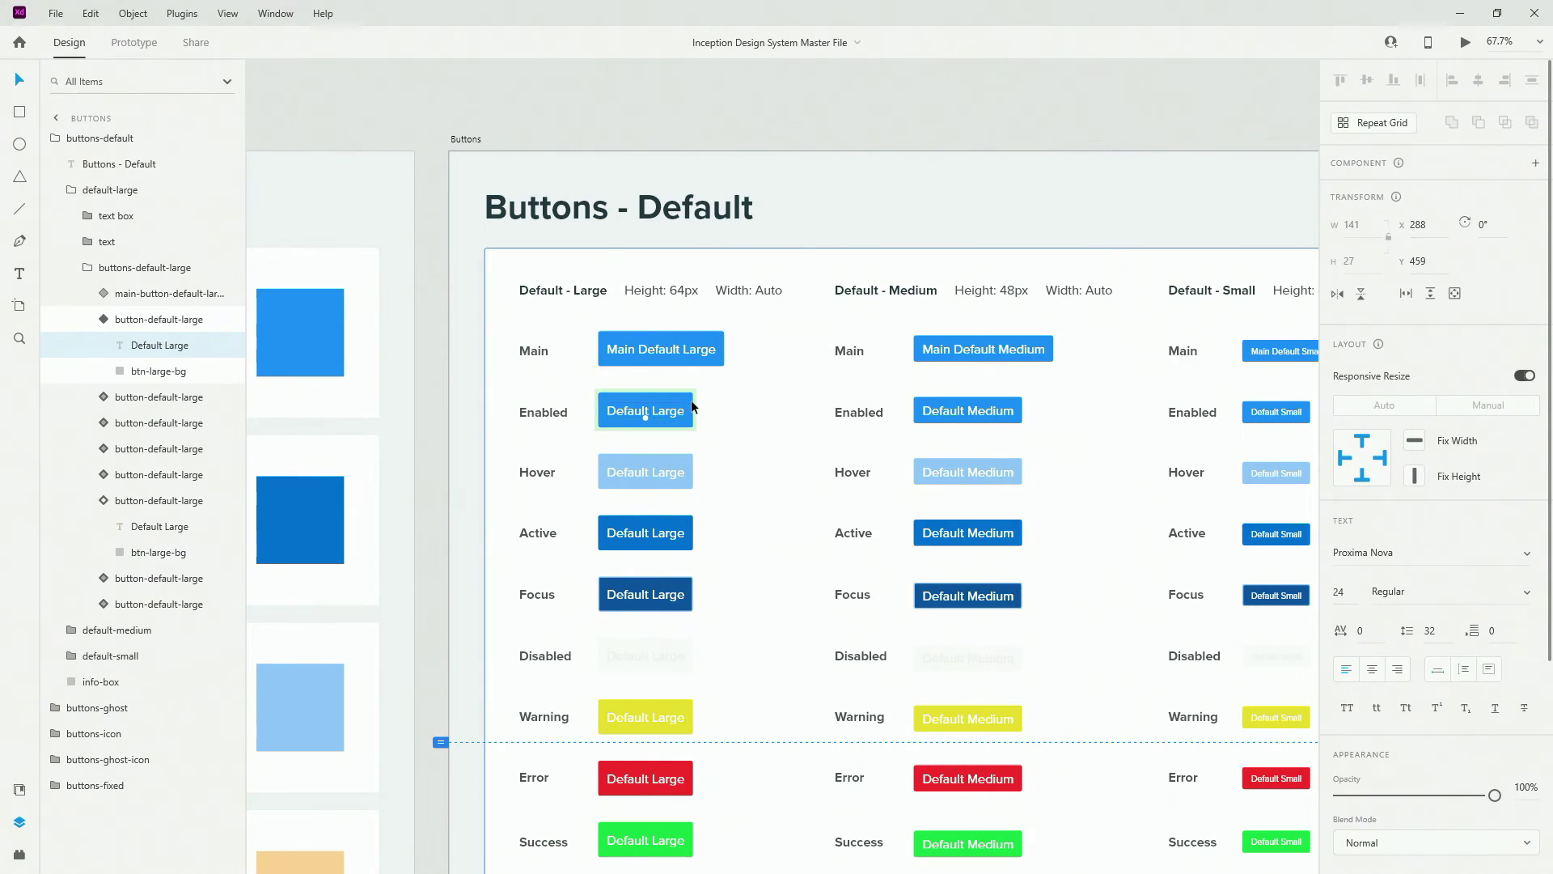
pyautogui.click(736, 435)
pyautogui.scroll(-5, 728, 438)
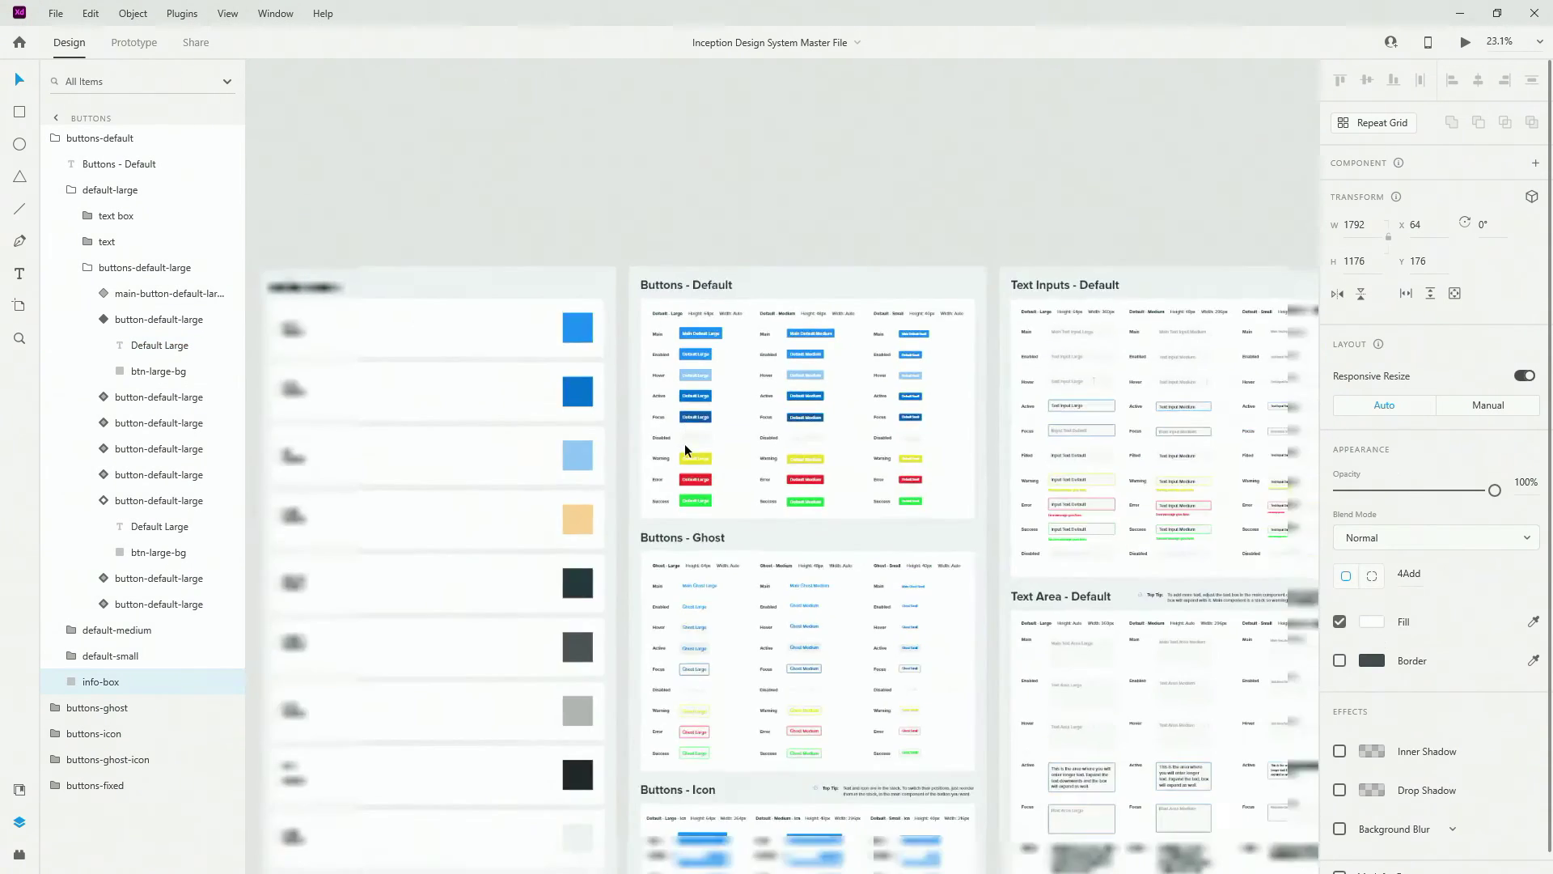
pyautogui.scroll(-3, 682, 454)
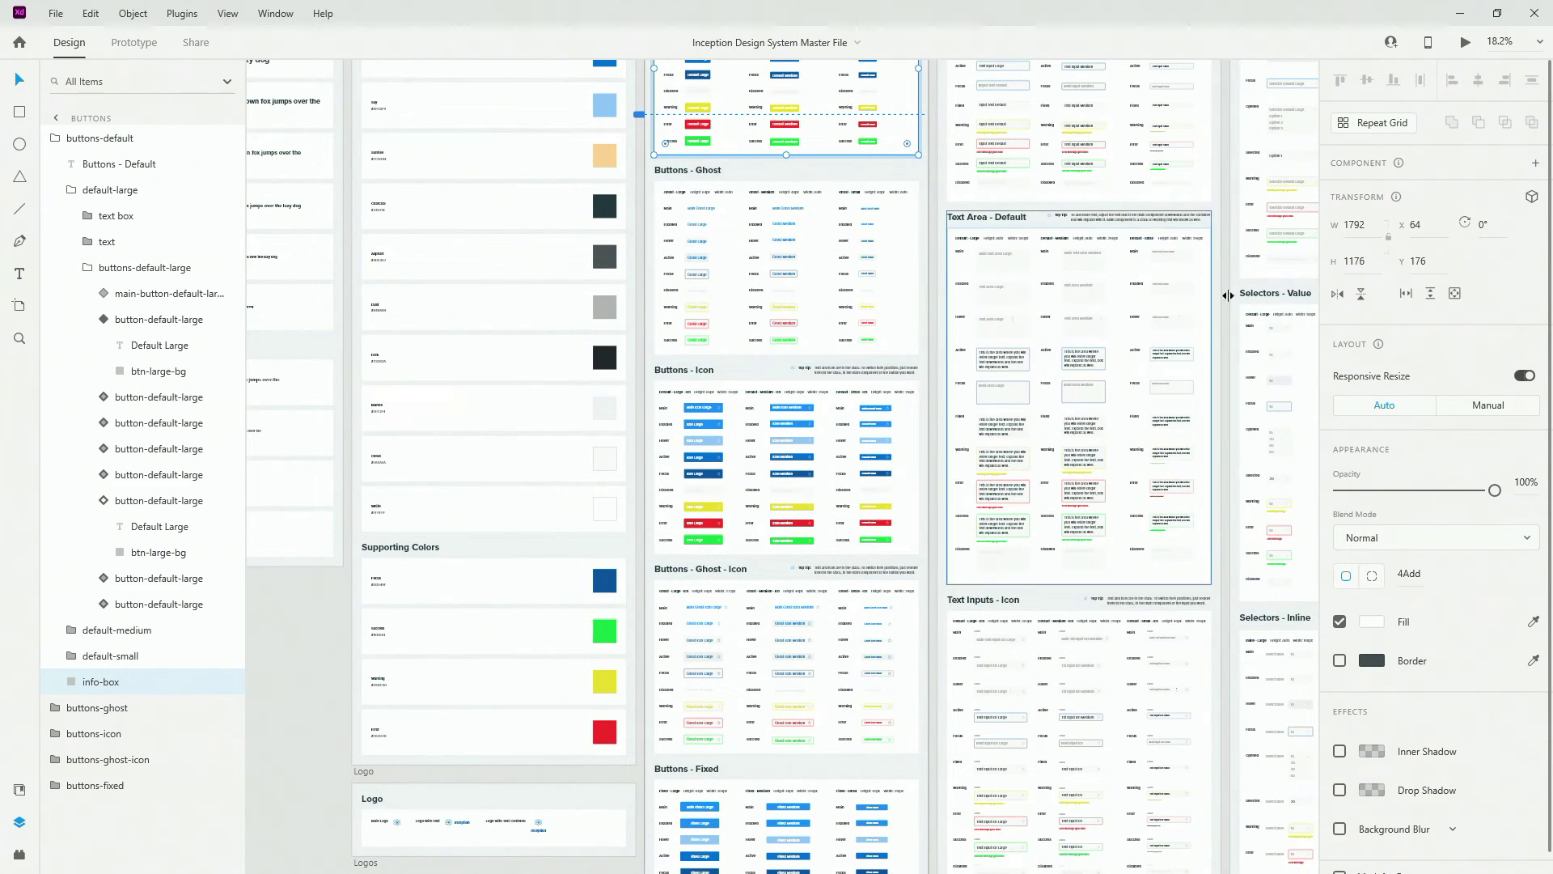
pyautogui.scroll(-1, 824, 463)
pyautogui.scroll(5, 1005, 608)
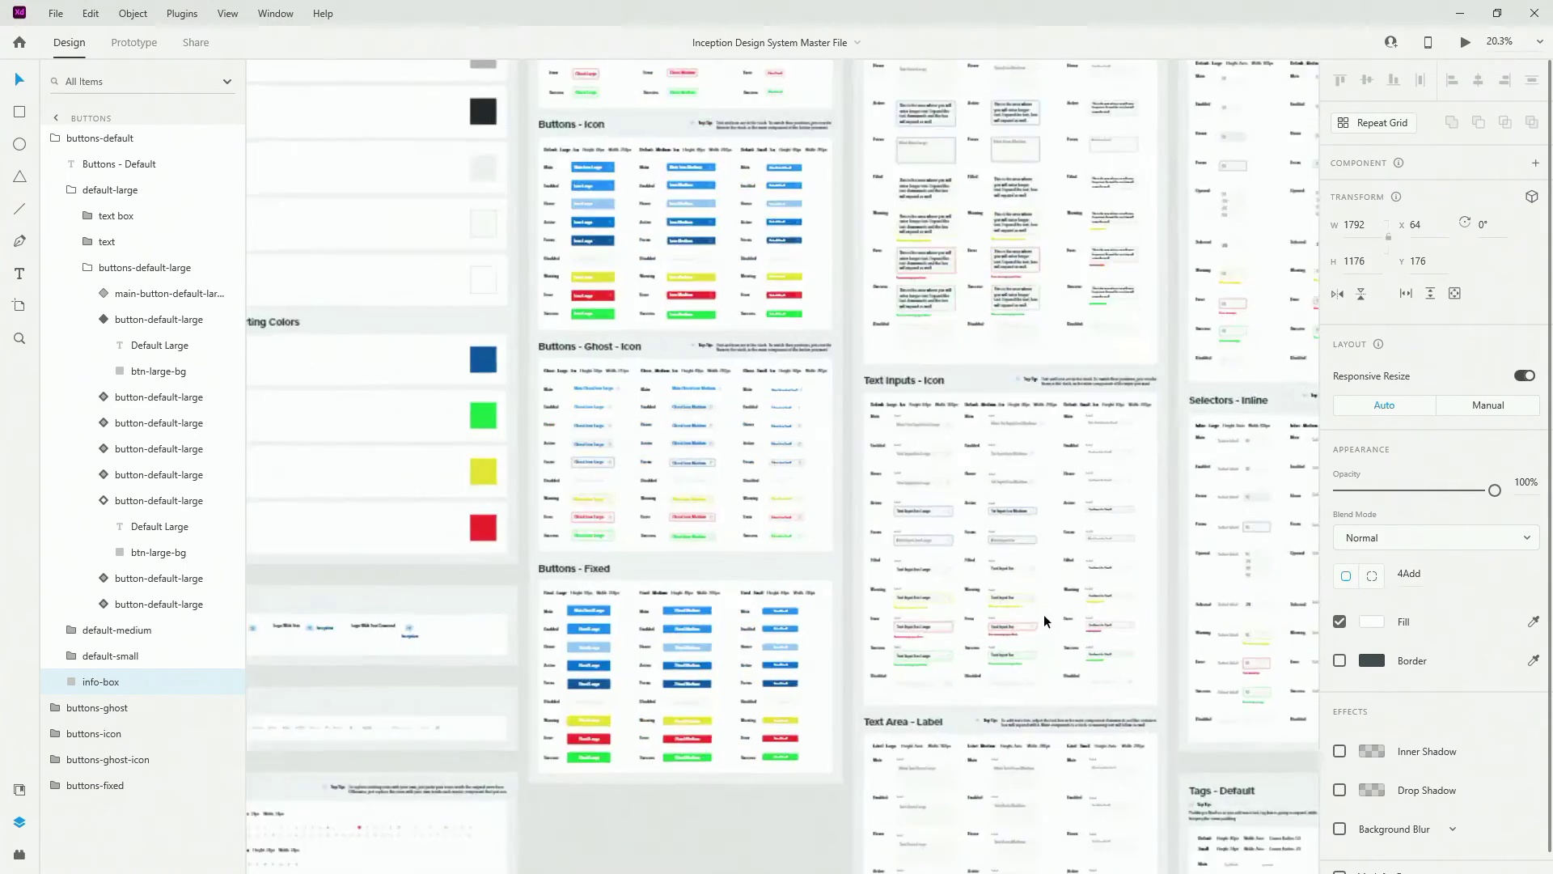
pyautogui.scroll(3, 689, 356)
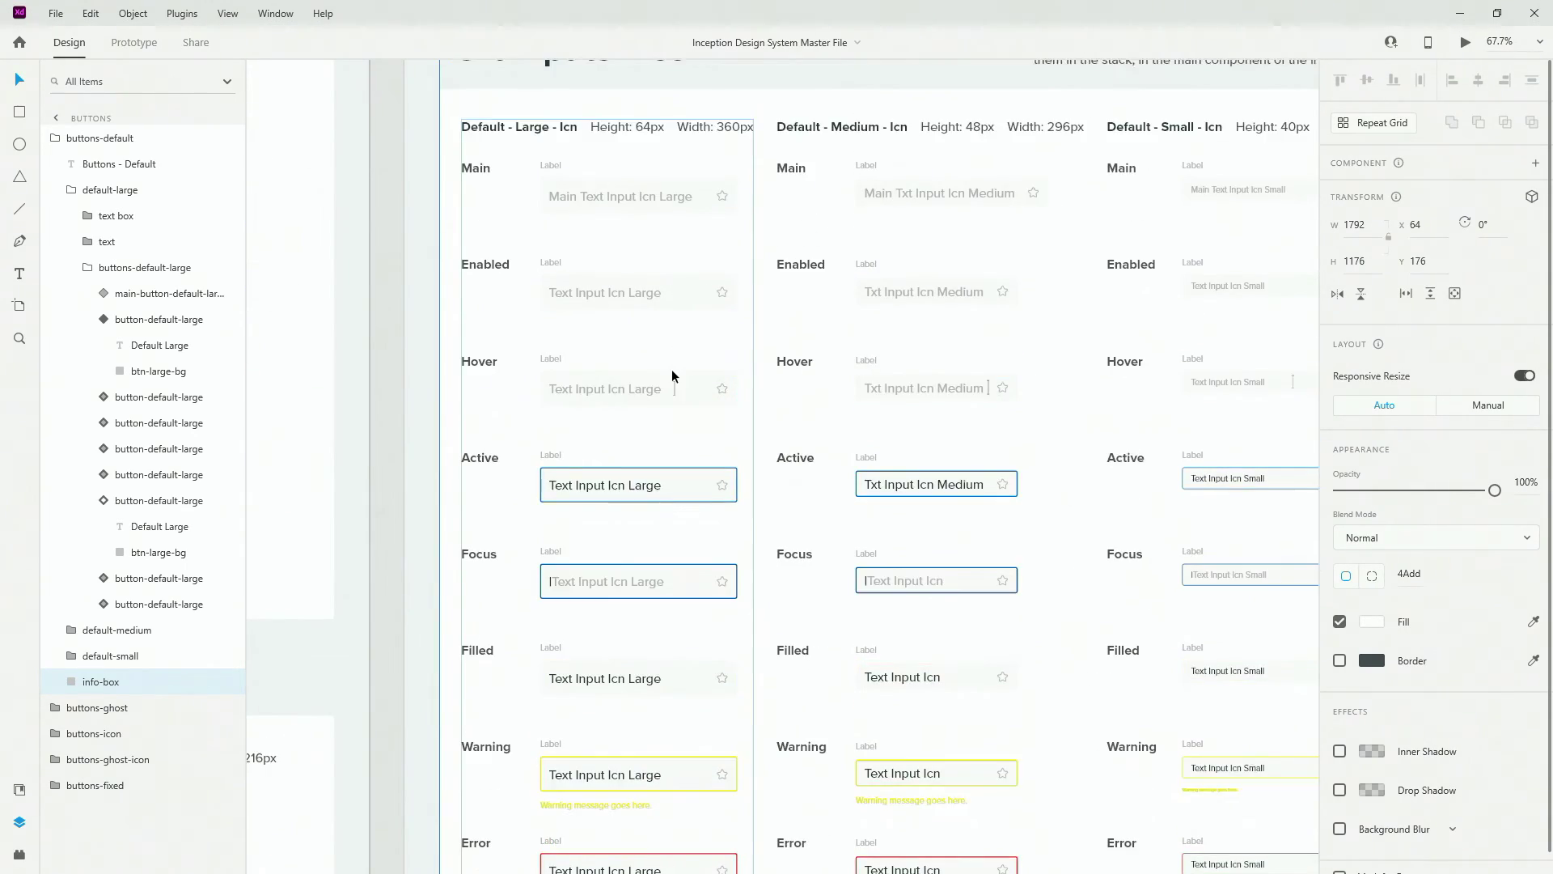
pyautogui.scroll(3, 657, 211)
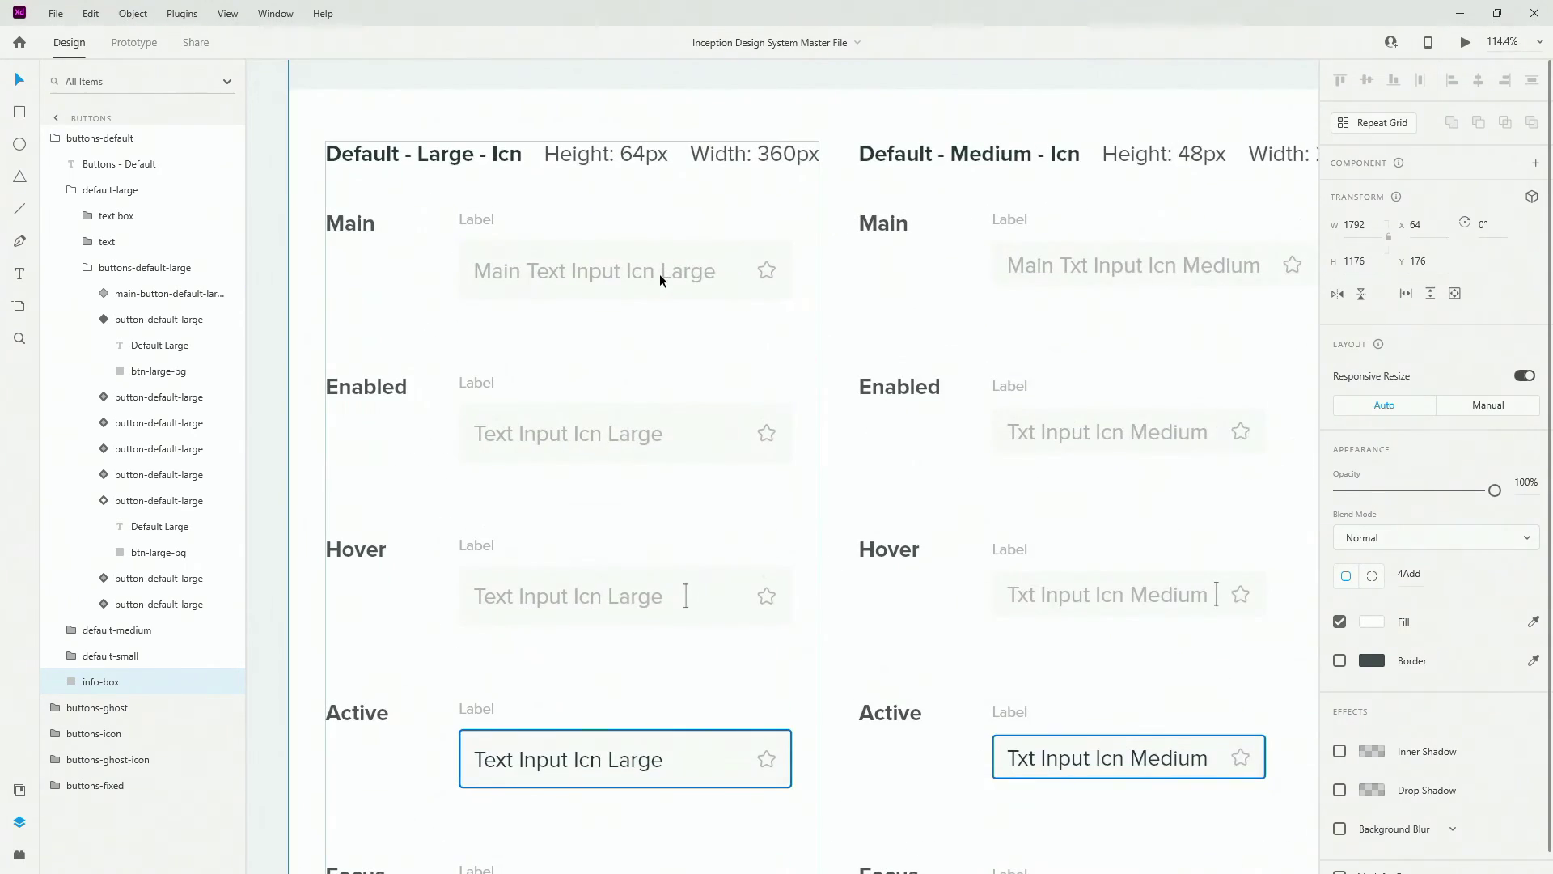
pyautogui.click(659, 274)
# Drill into the large icon text inputs to the Main component and select the Enabled input.
pyautogui.doubleClick(663, 269)
pyautogui.doubleClick(663, 268)
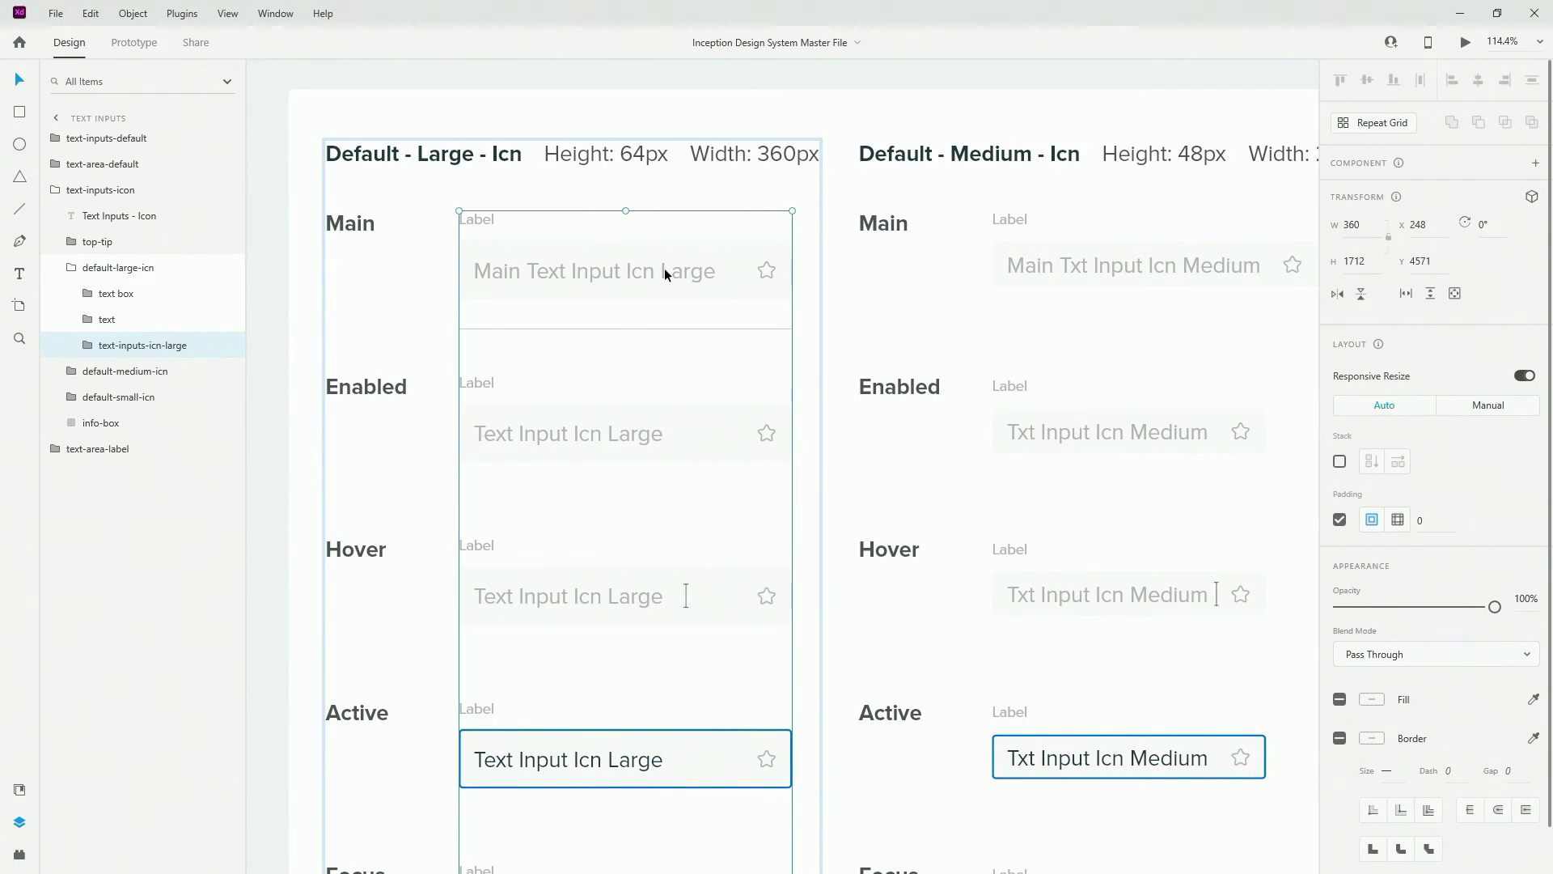
pyautogui.doubleClick(663, 269)
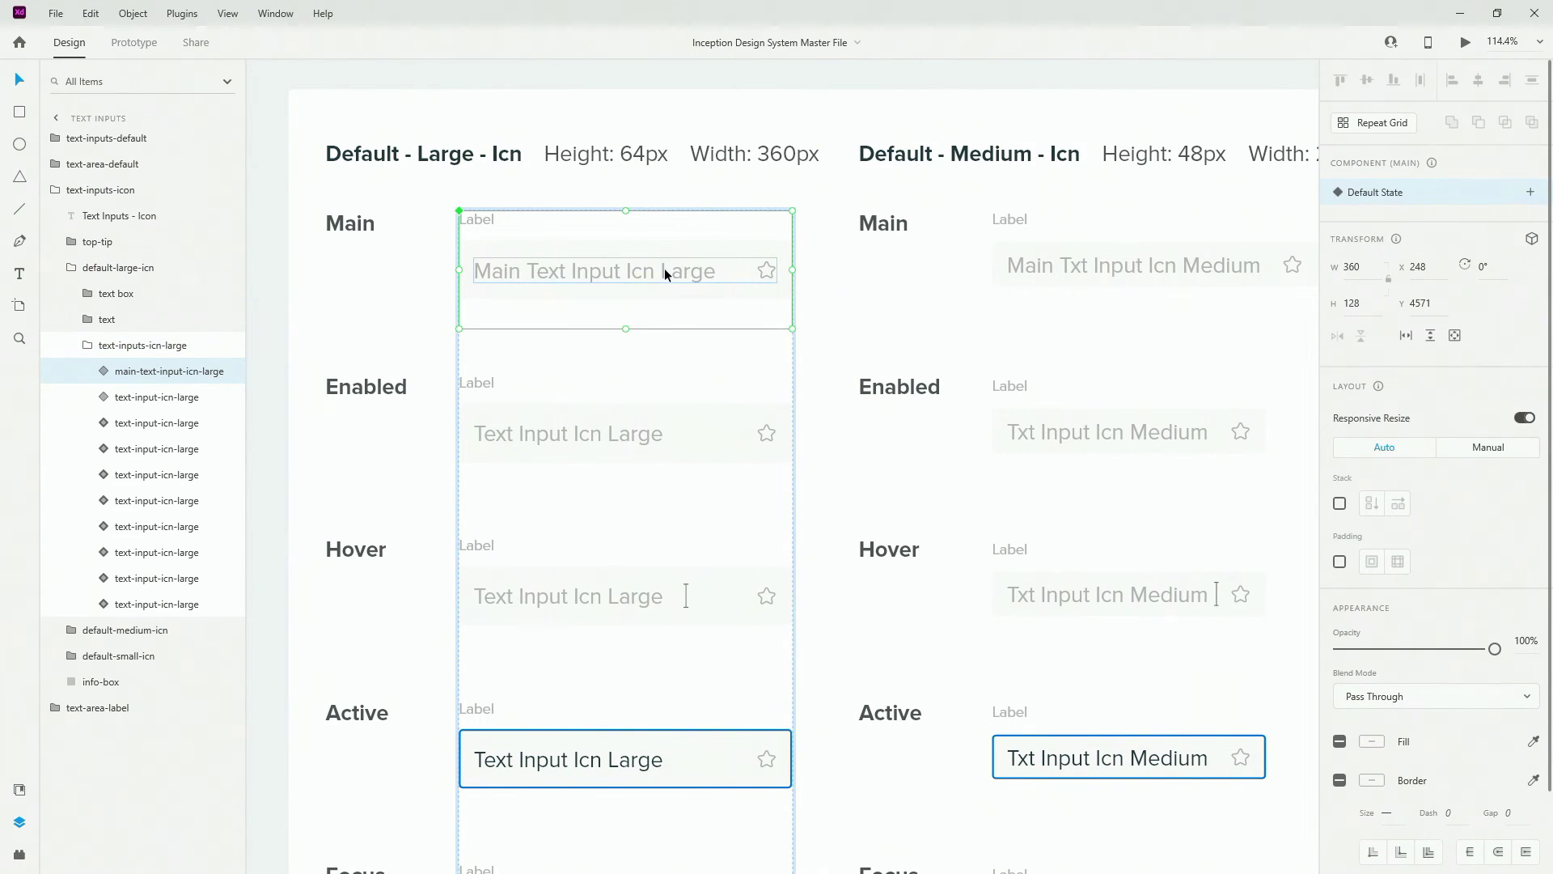
pyautogui.doubleClick(664, 274)
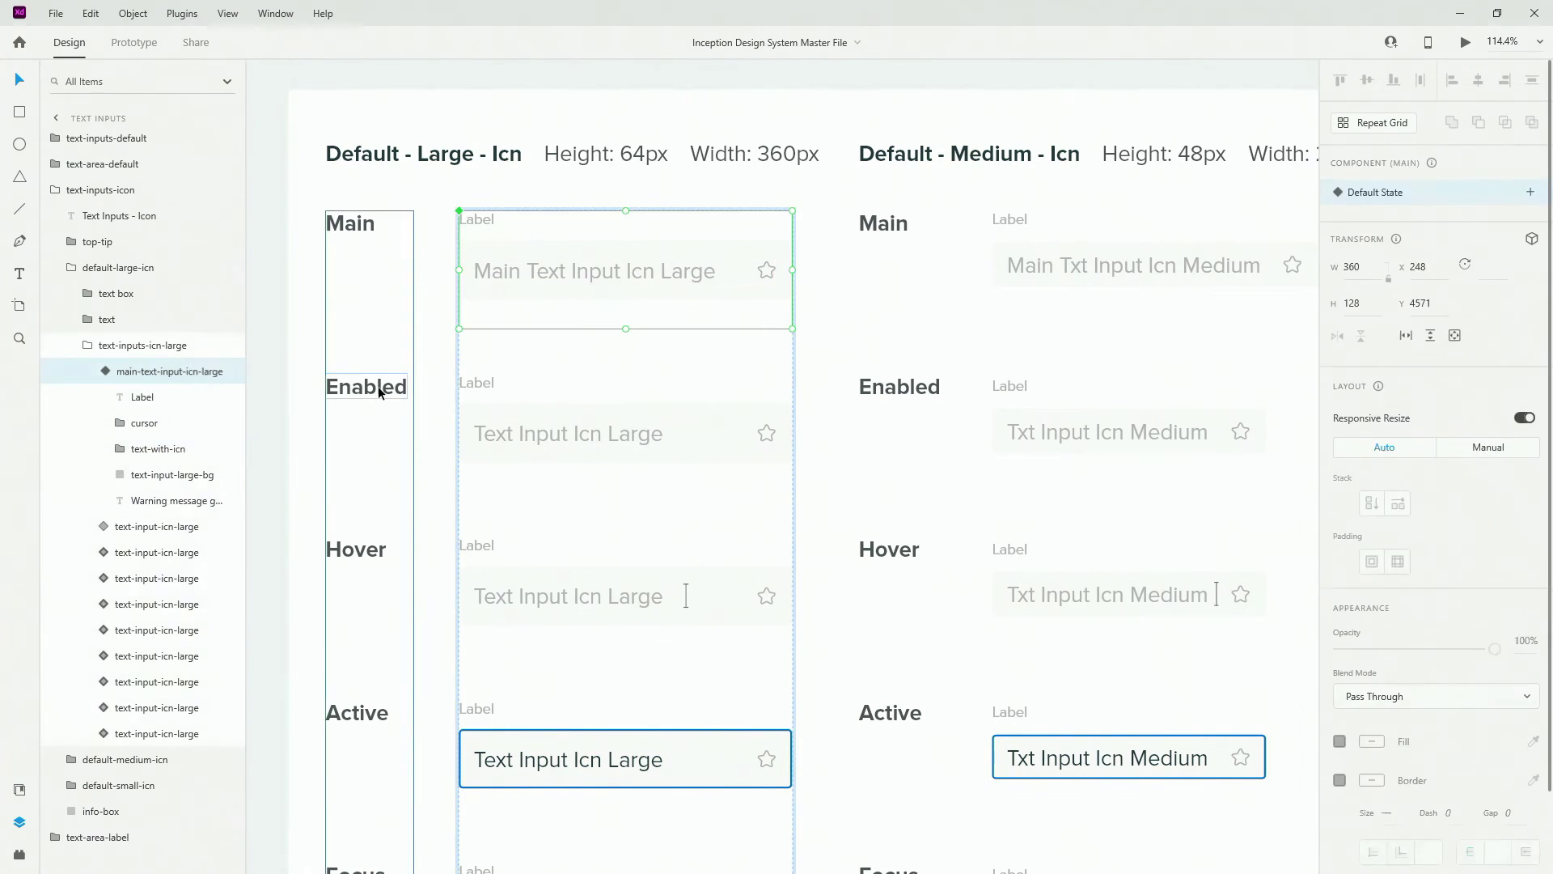
pyautogui.press('Escape')
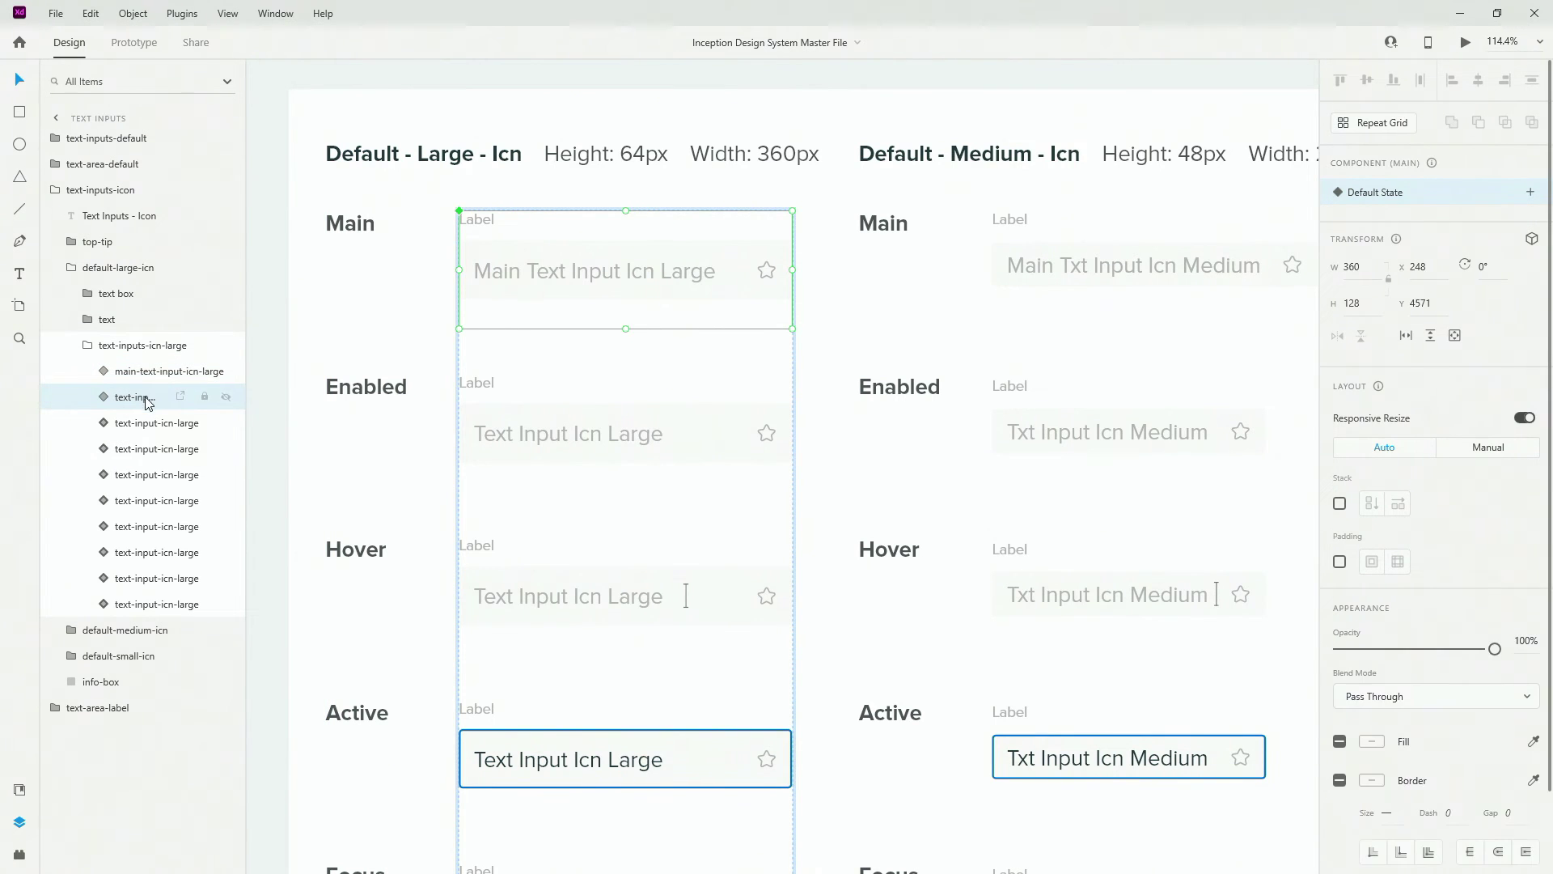
pyautogui.click(141, 398)
pyautogui.scroll(-2, 1394, 281)
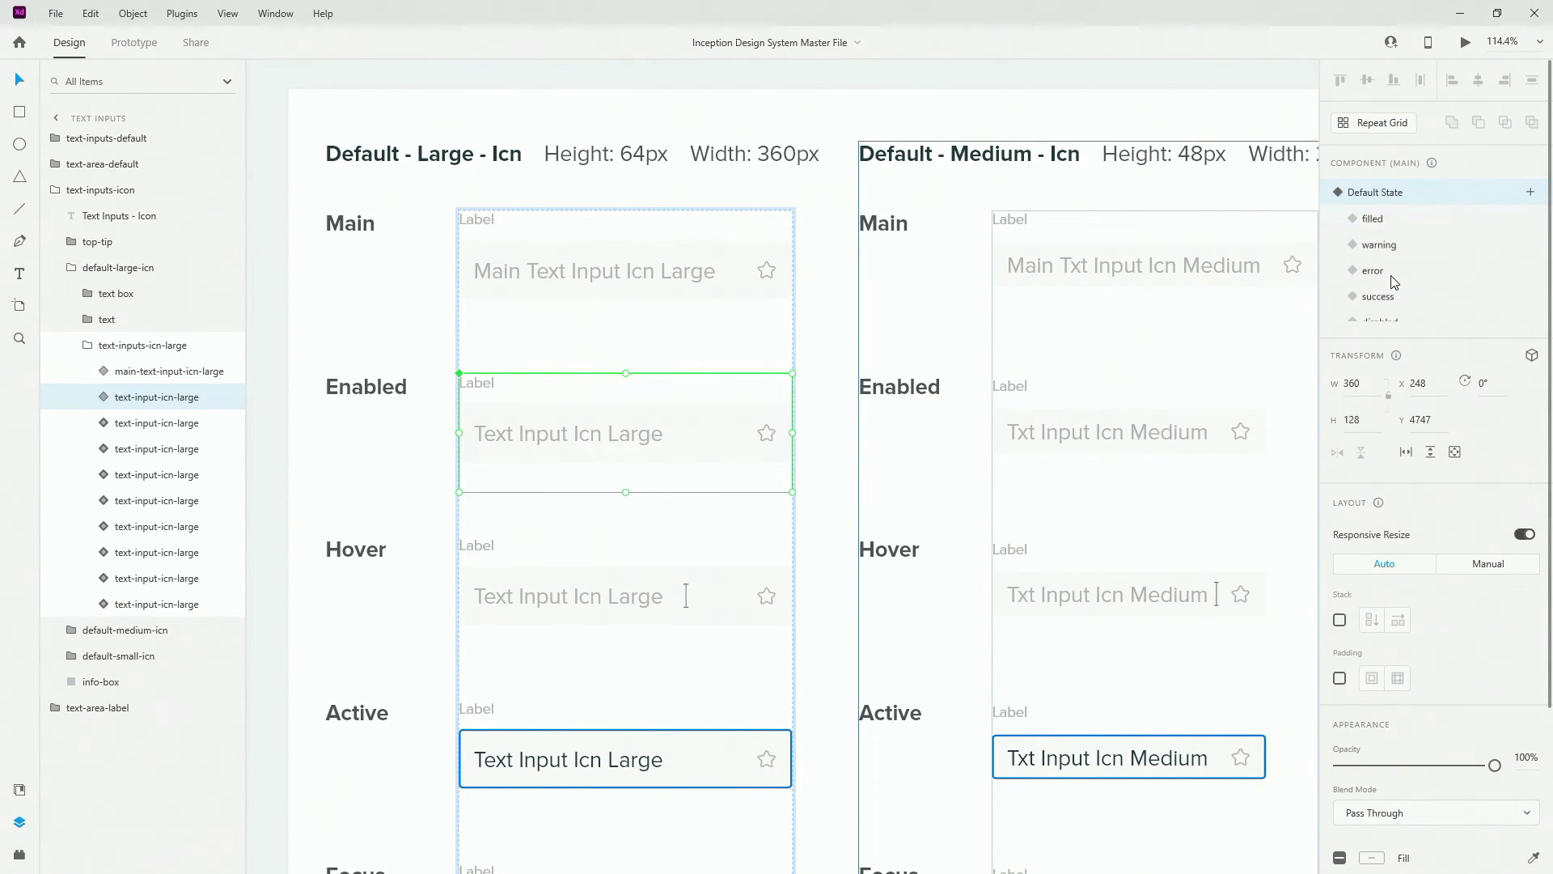
pyautogui.scroll(2, 1394, 280)
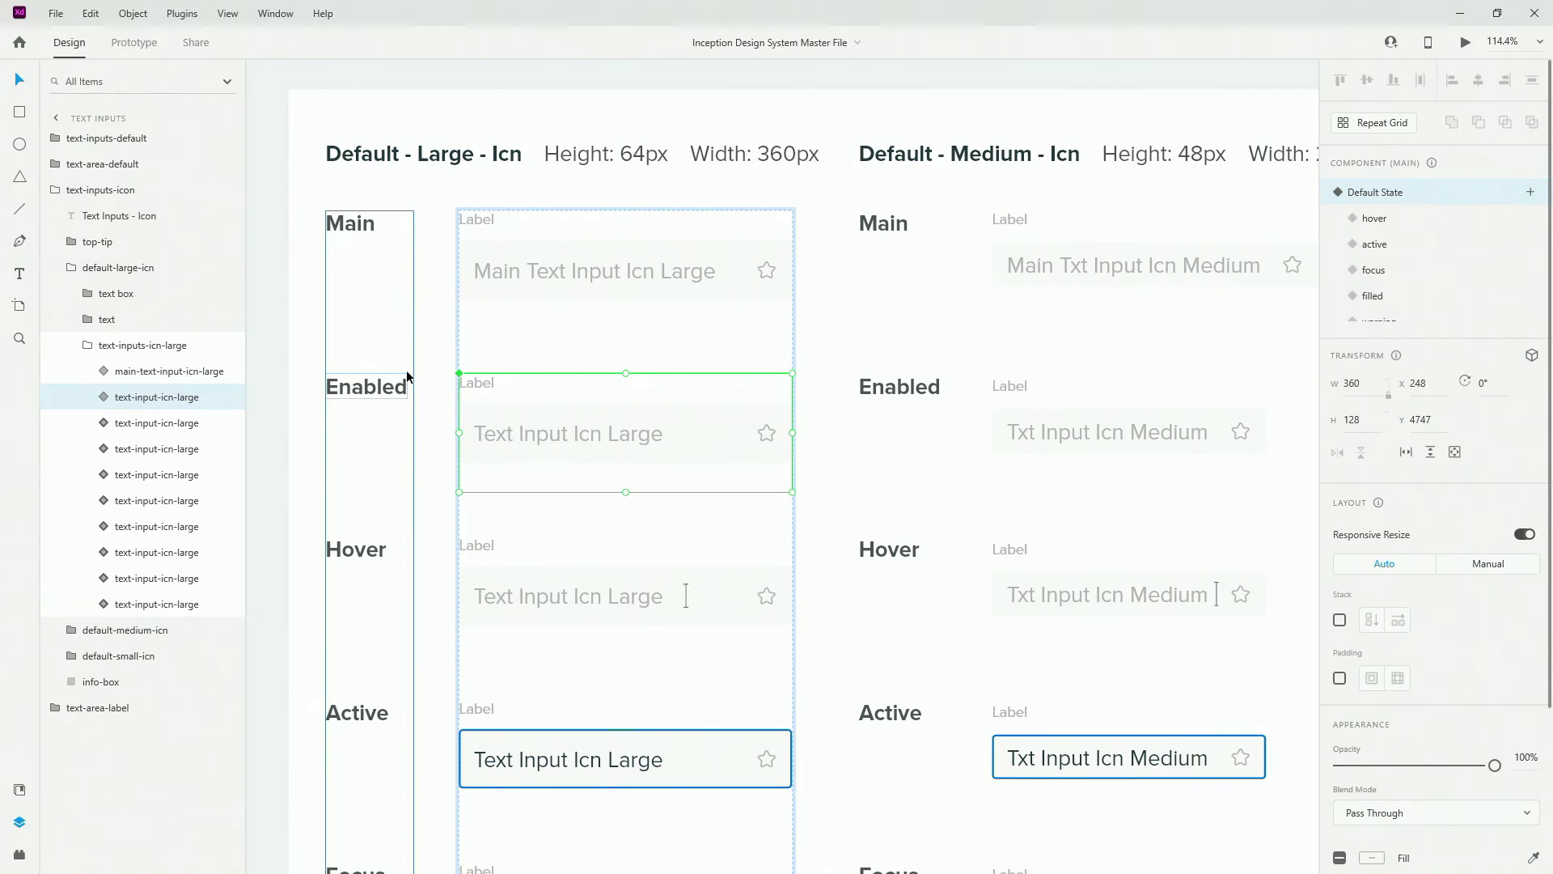
# In the Enabled input's text-with-icn group, drag star-icn above the text layer so it sits left.
pyautogui.click(101, 398)
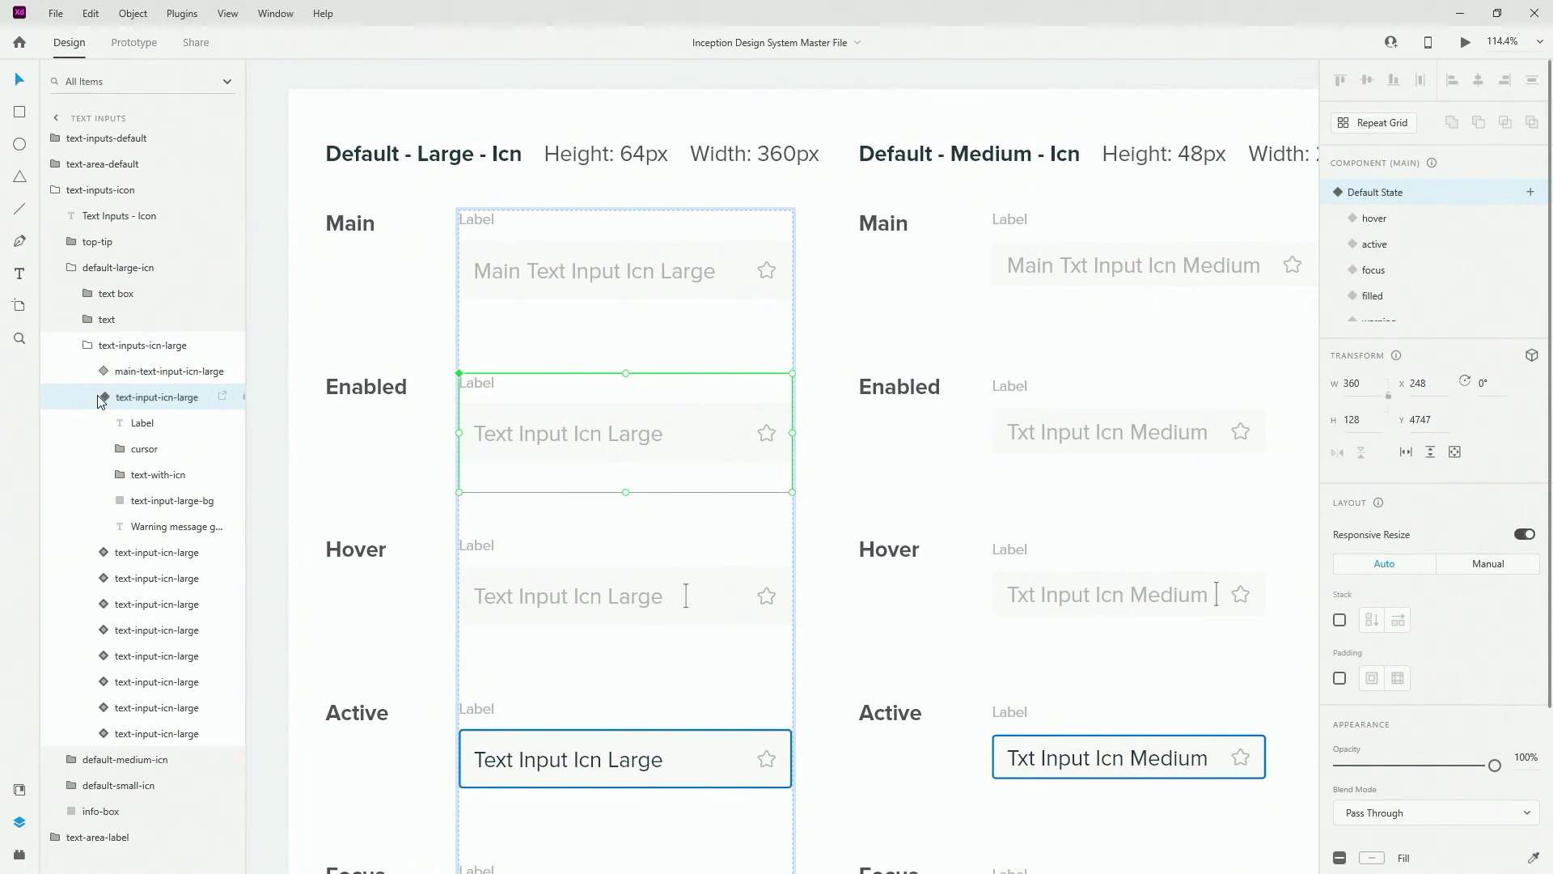
pyautogui.click(140, 449)
pyautogui.scroll(-1, 720, 449)
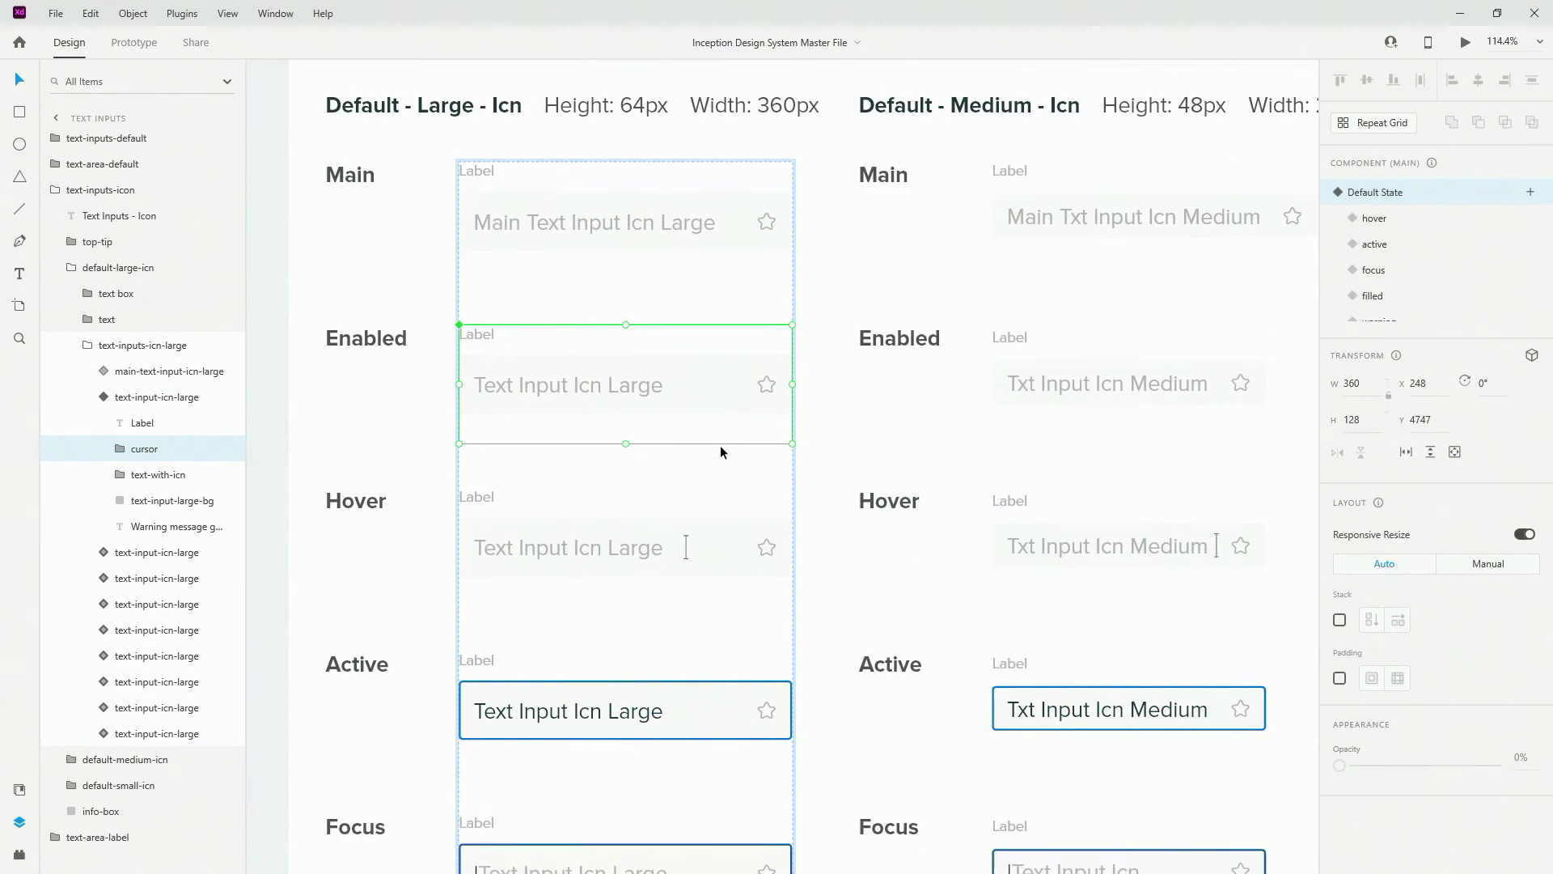
pyautogui.scroll(-4, 720, 445)
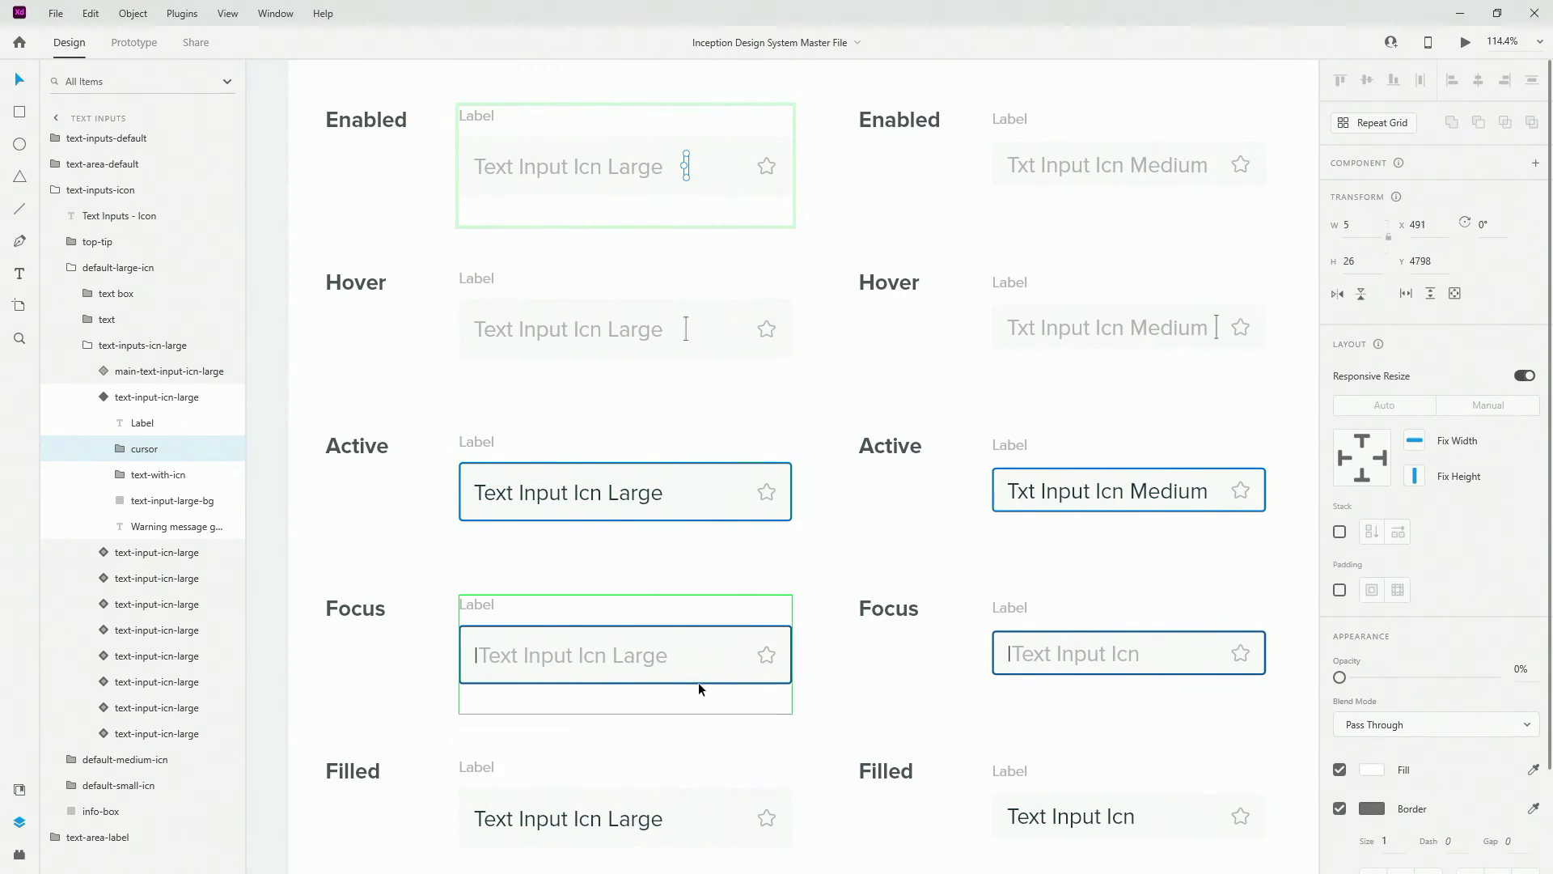
pyautogui.scroll(3, 642, 233)
pyautogui.scroll(1, 642, 235)
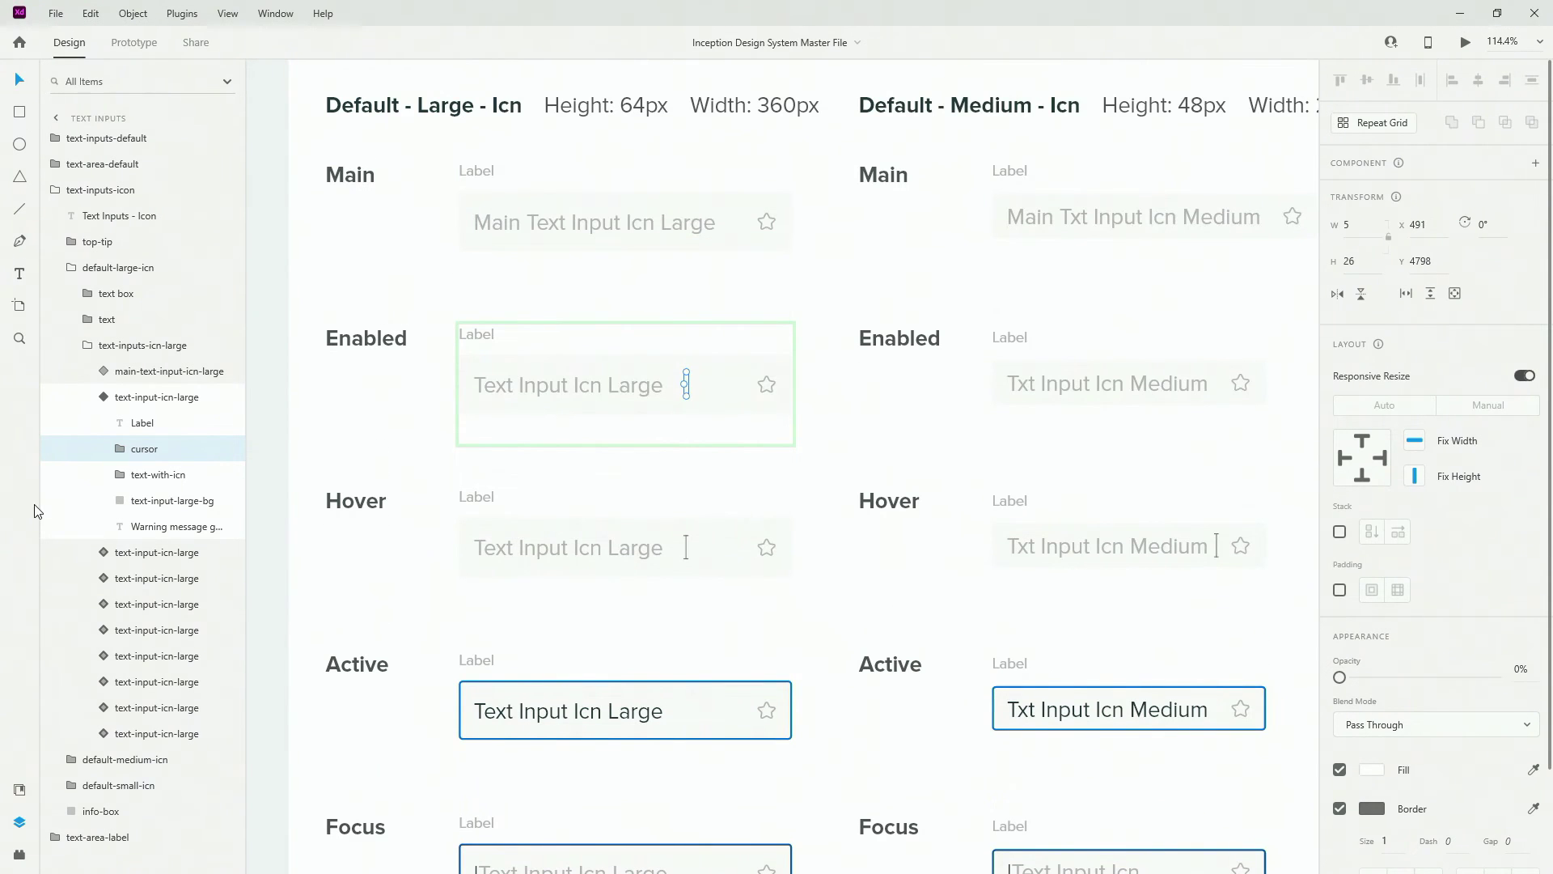
pyautogui.click(151, 478)
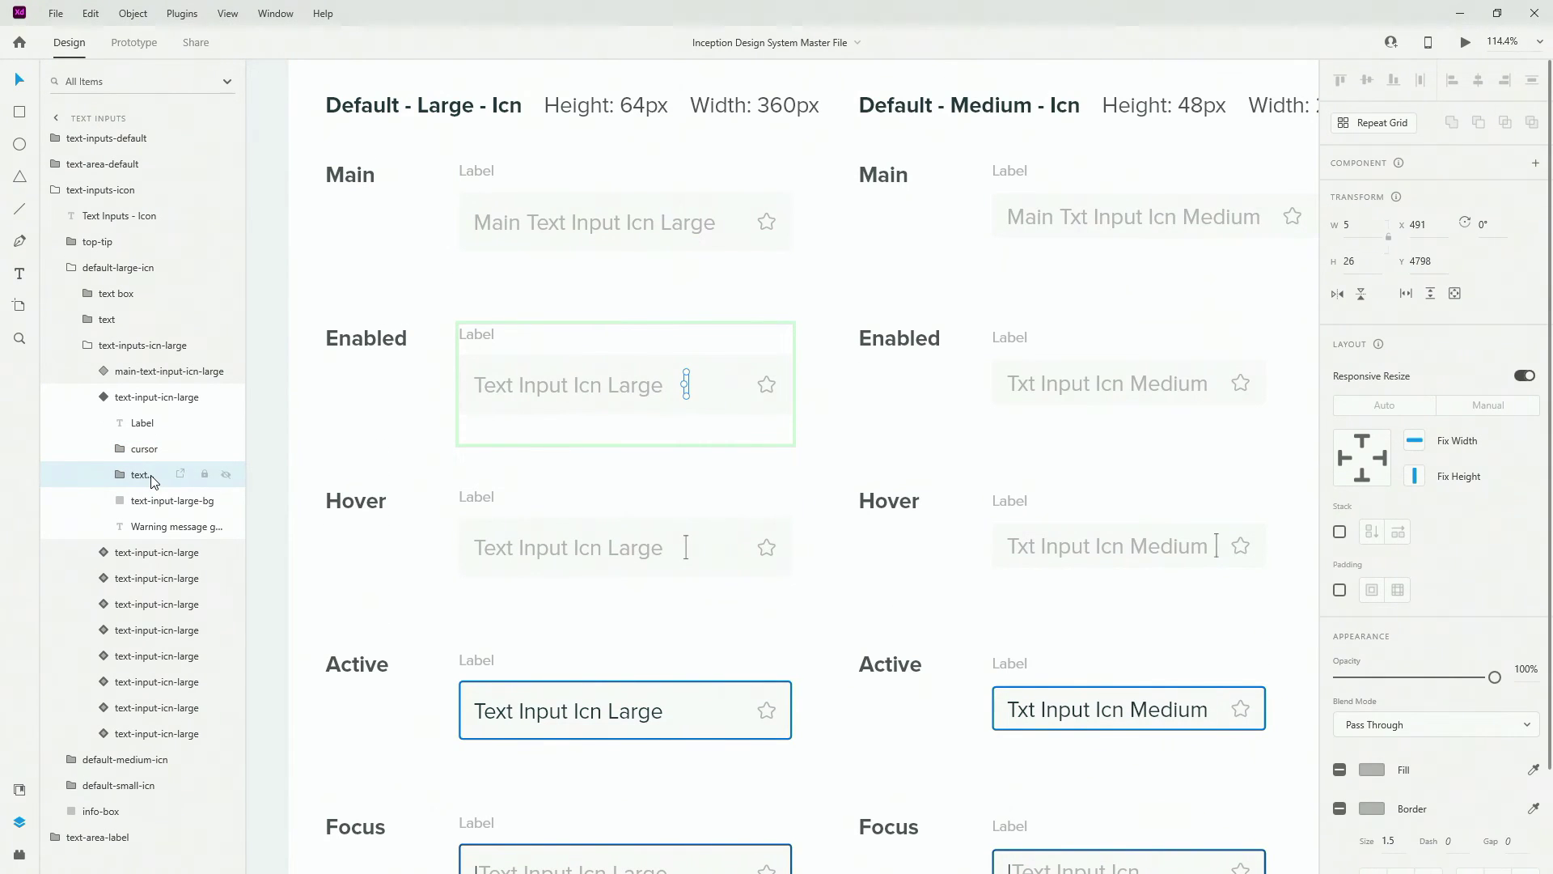
pyautogui.click(121, 475)
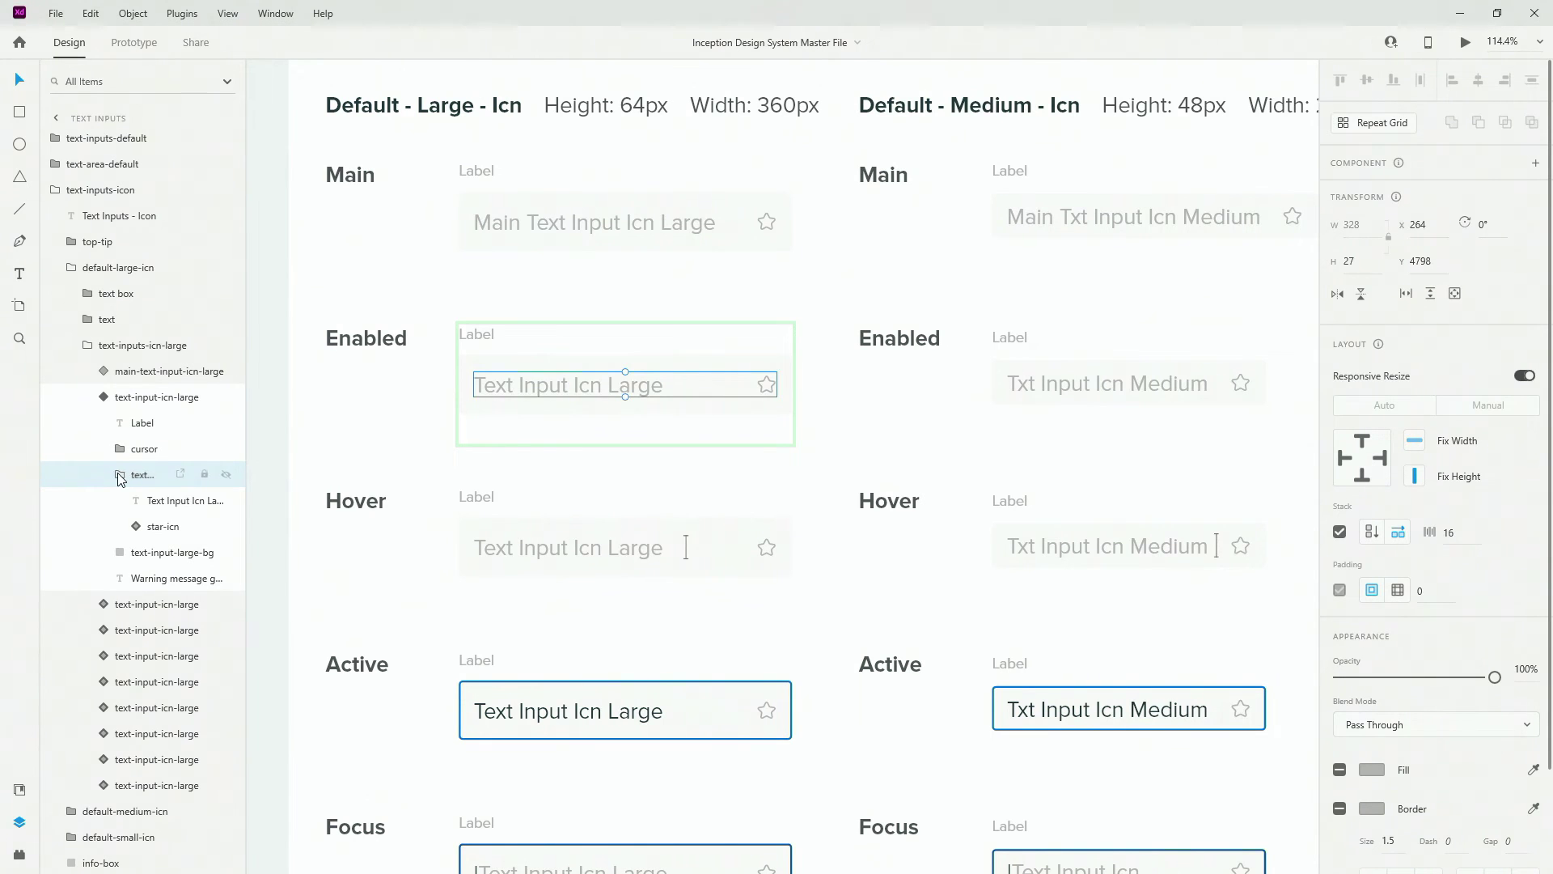
pyautogui.click(161, 527)
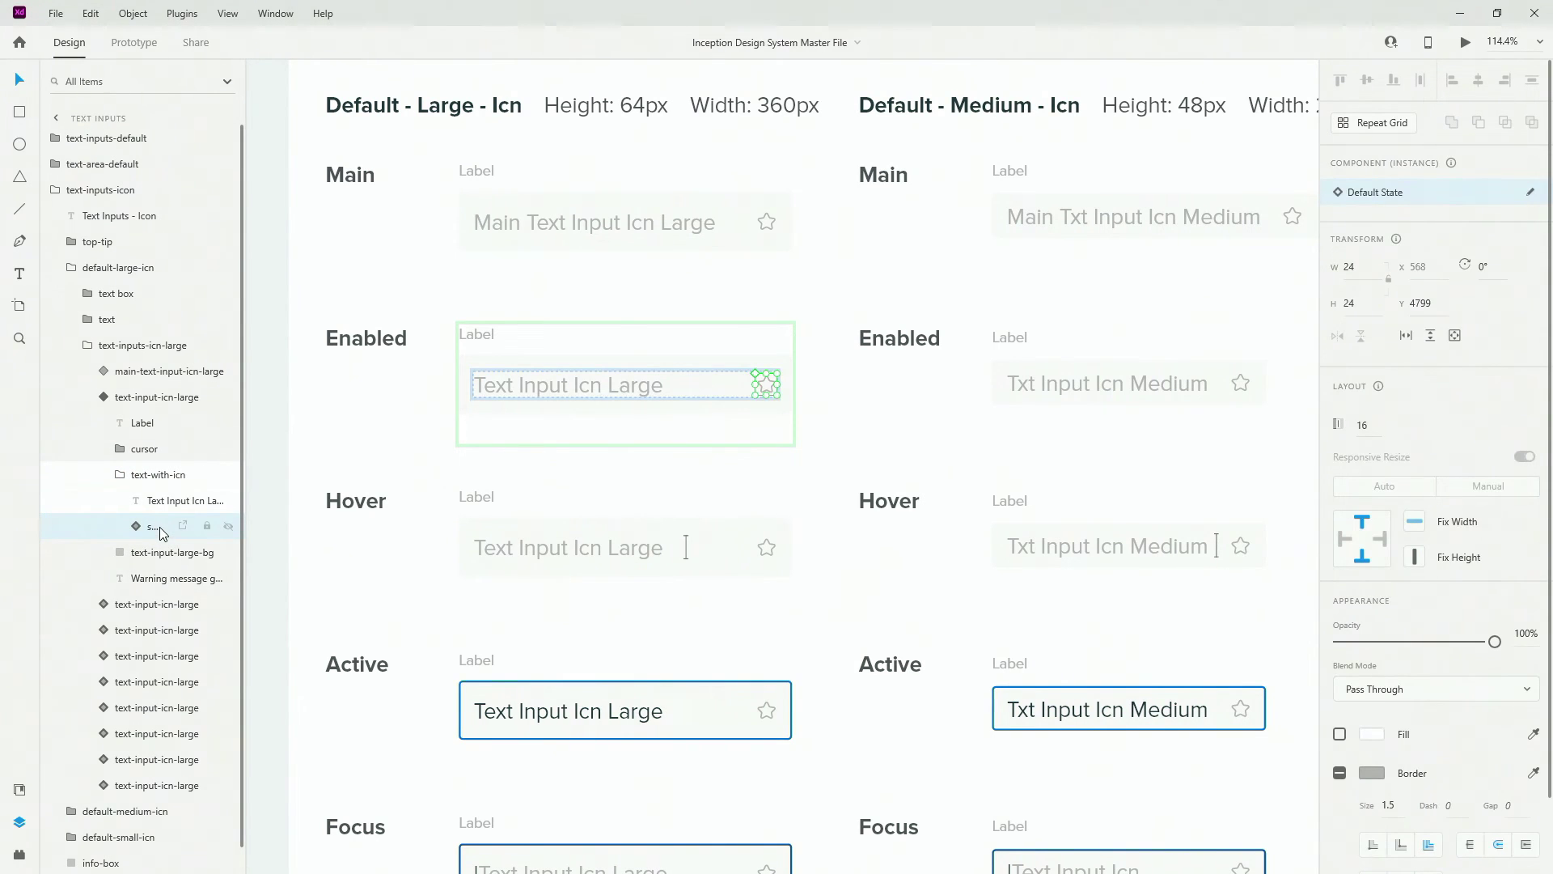
pyautogui.moveTo(161, 530); pyautogui.dragTo(157, 501)
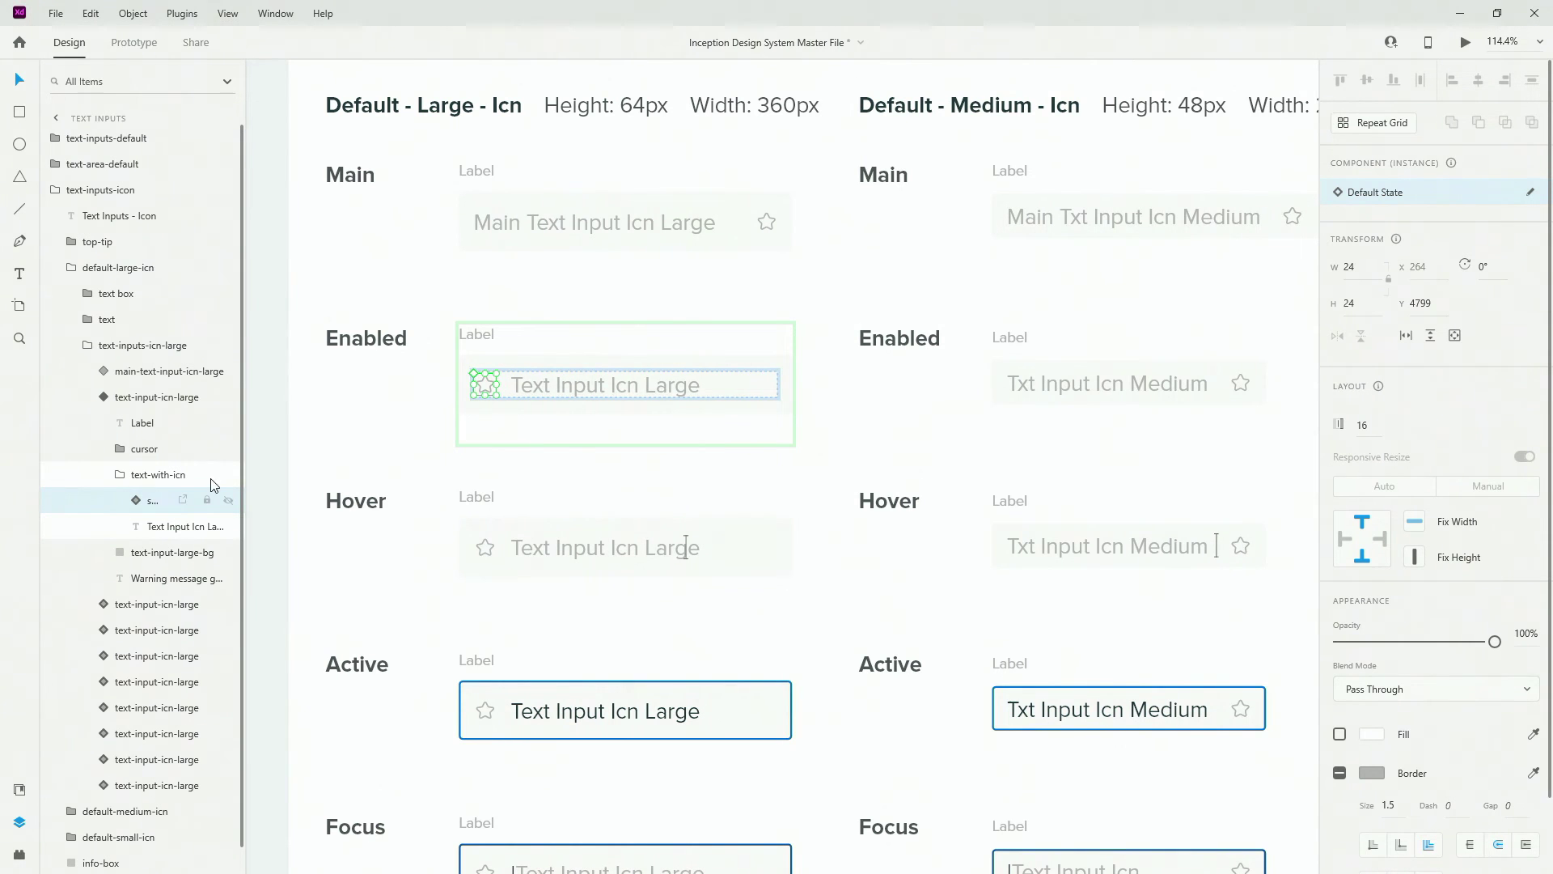
pyautogui.scroll(-3, 604, 408)
pyautogui.scroll(-3, 607, 416)
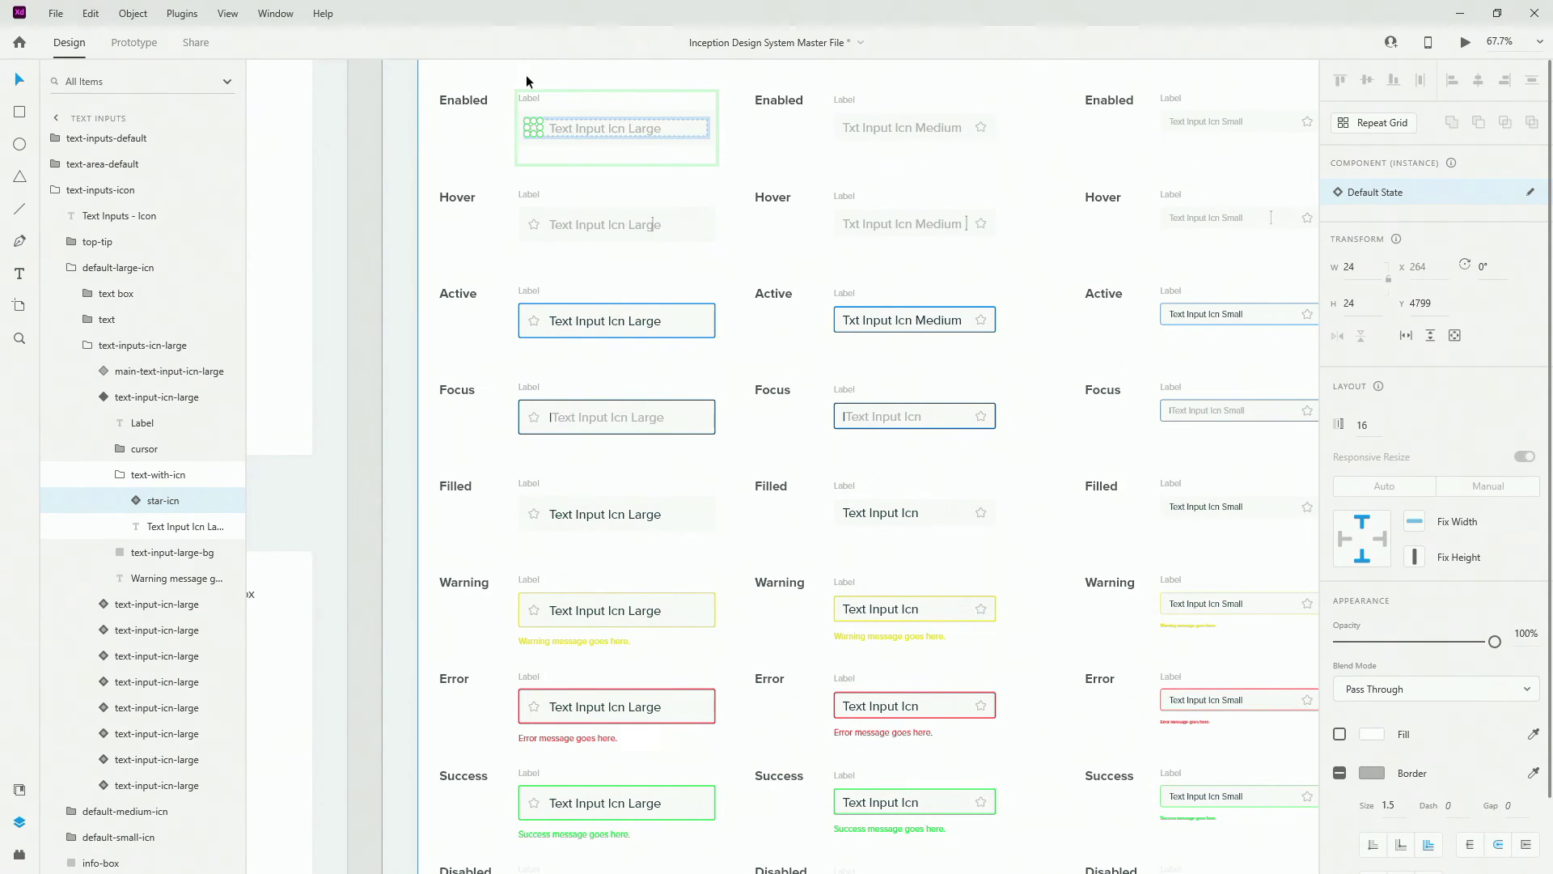
# Drag price-tag-icn from Document Assets' icons components onto the star icon instance to replace it.
pyautogui.scroll(5, 534, 77)
pyautogui.scroll(1, 710, 153)
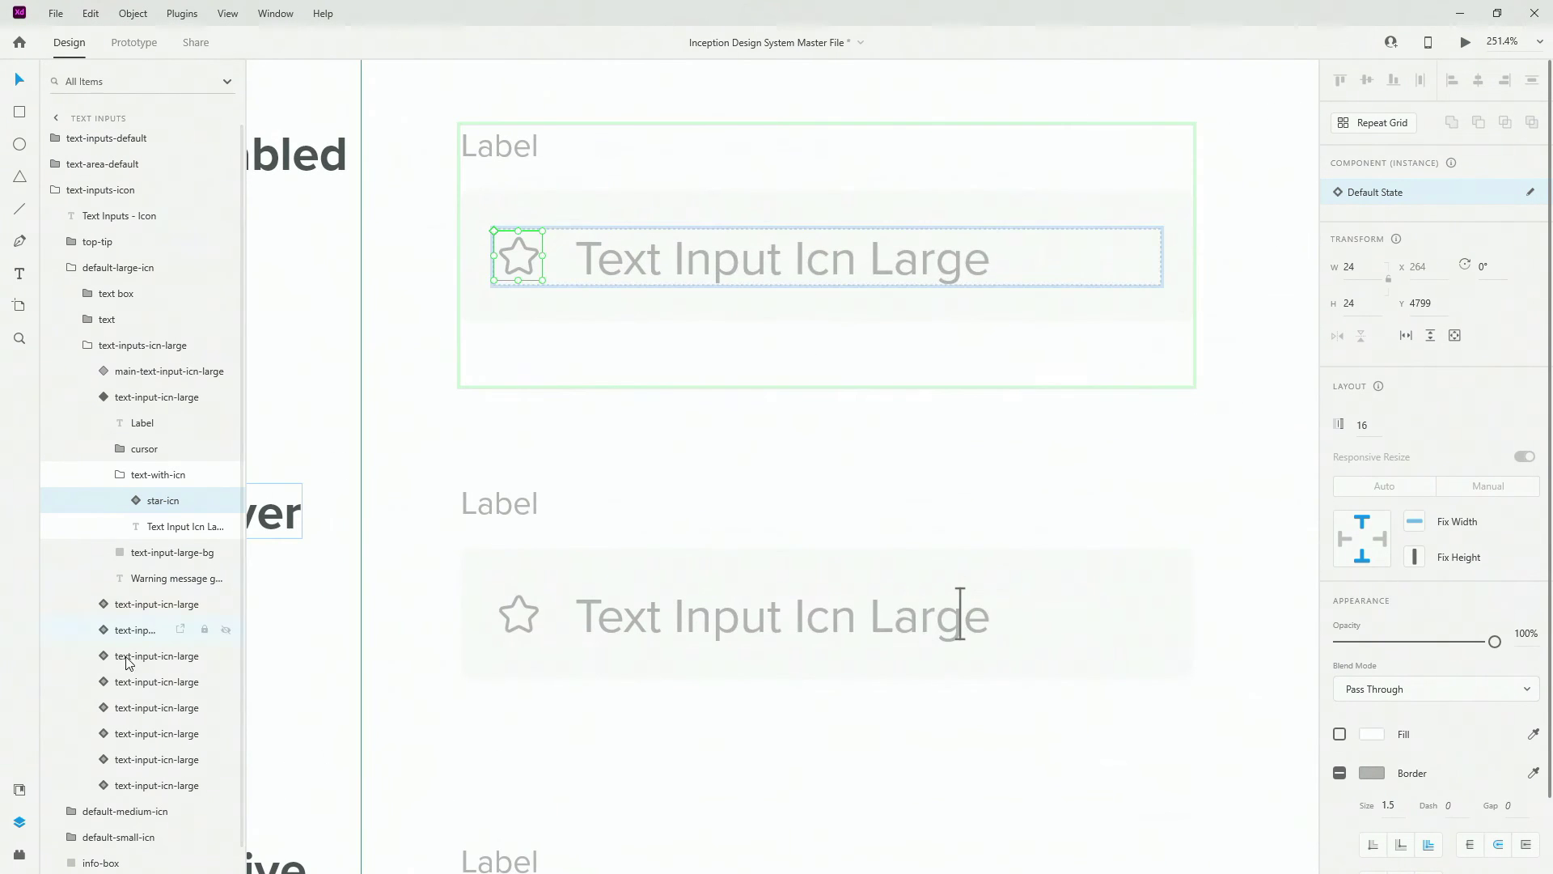
pyautogui.click(20, 790)
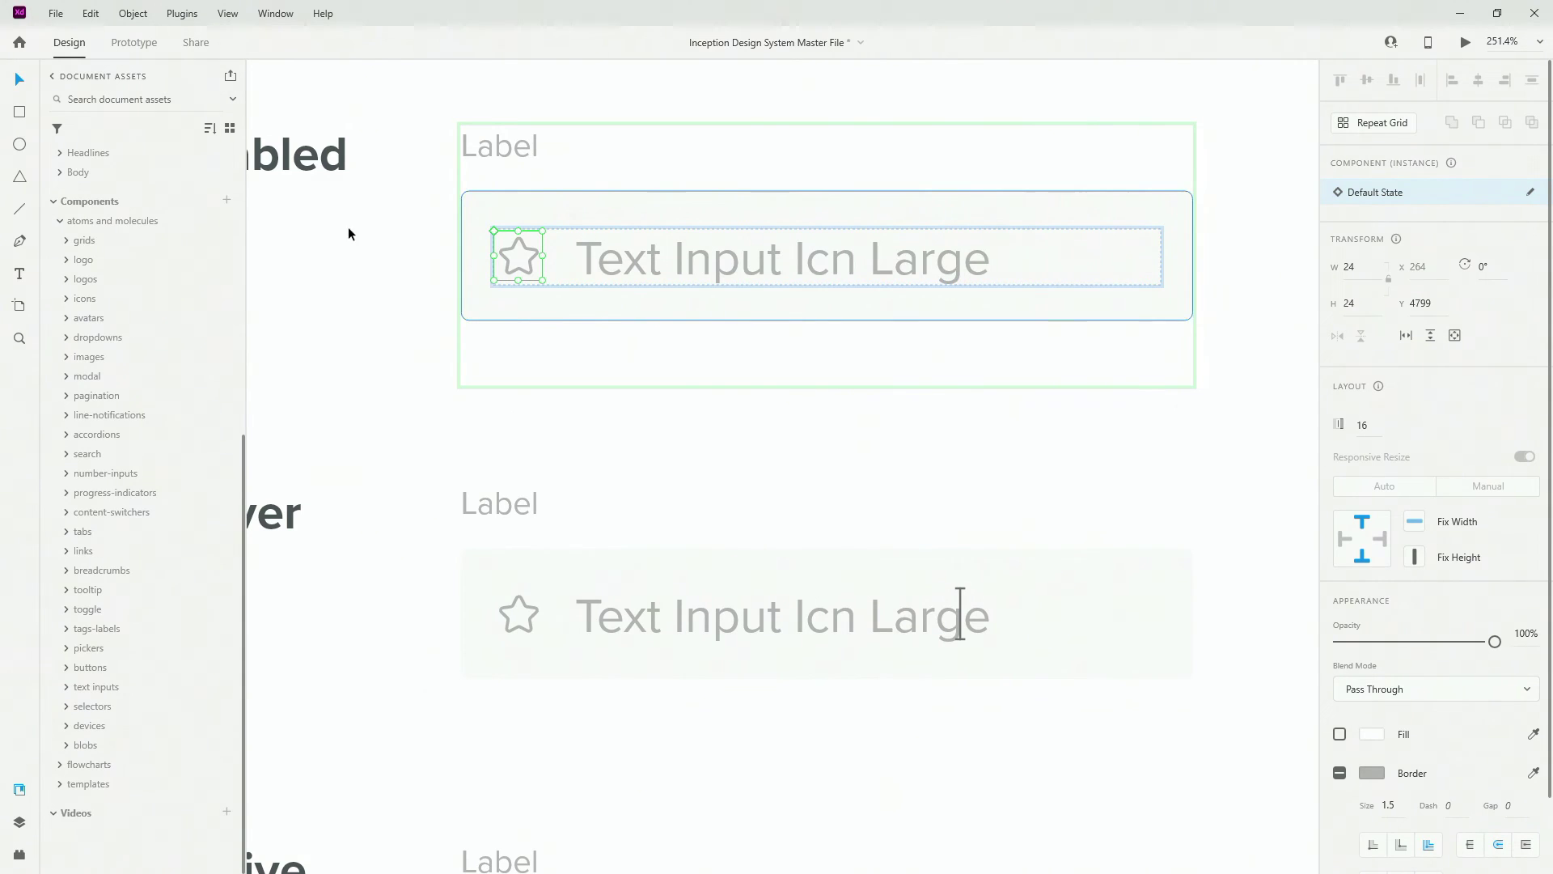
pyautogui.click(67, 300)
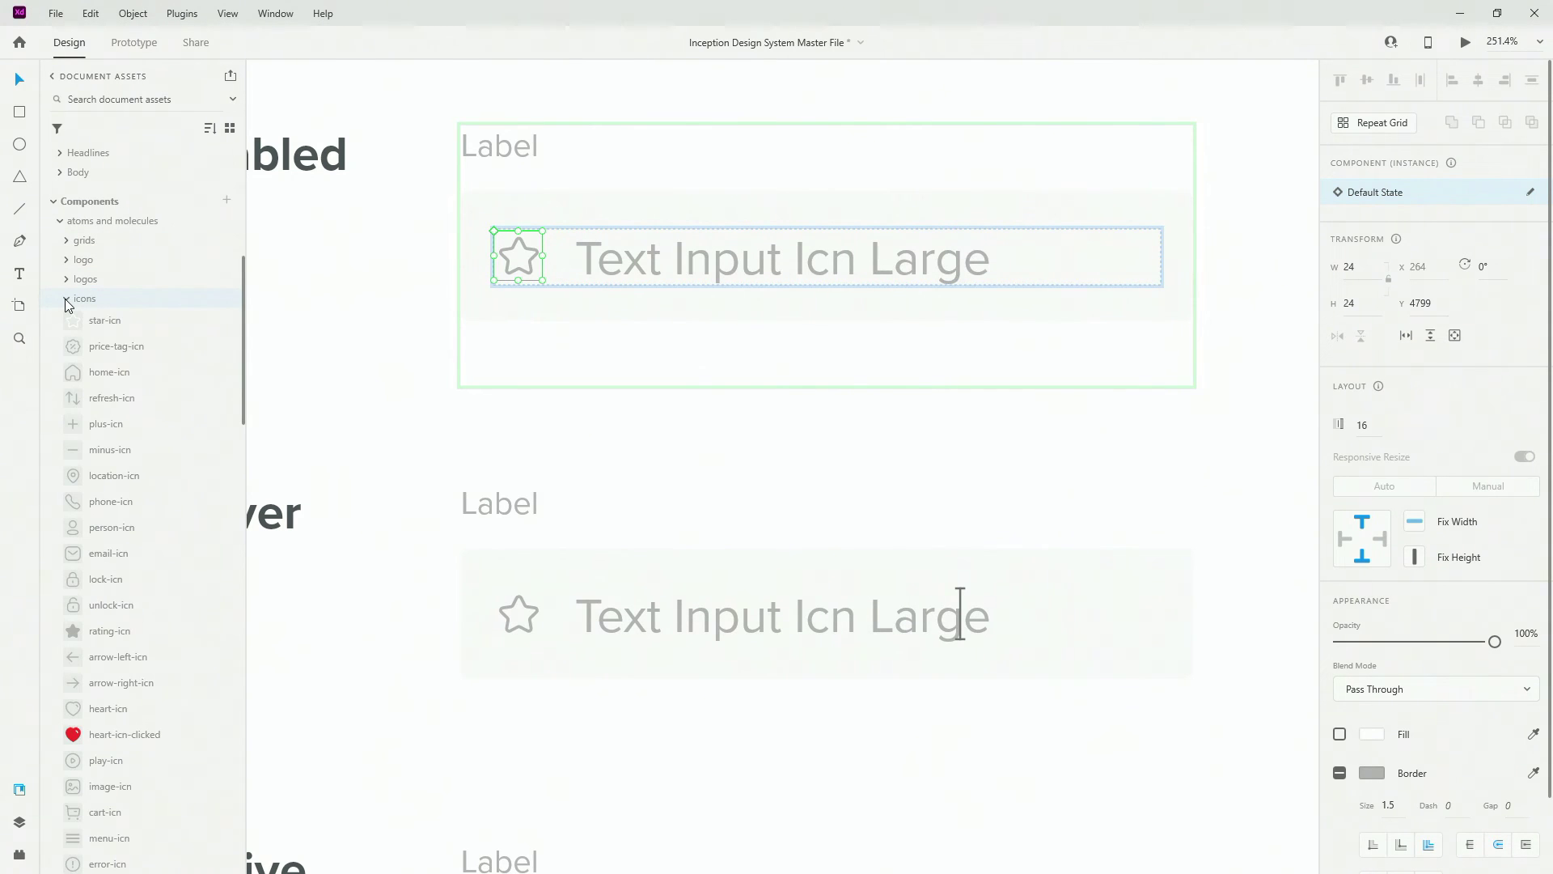
pyautogui.moveTo(96, 352); pyautogui.dragTo(514, 255)
pyautogui.moveTo(513, 250); pyautogui.dragTo(514, 249)
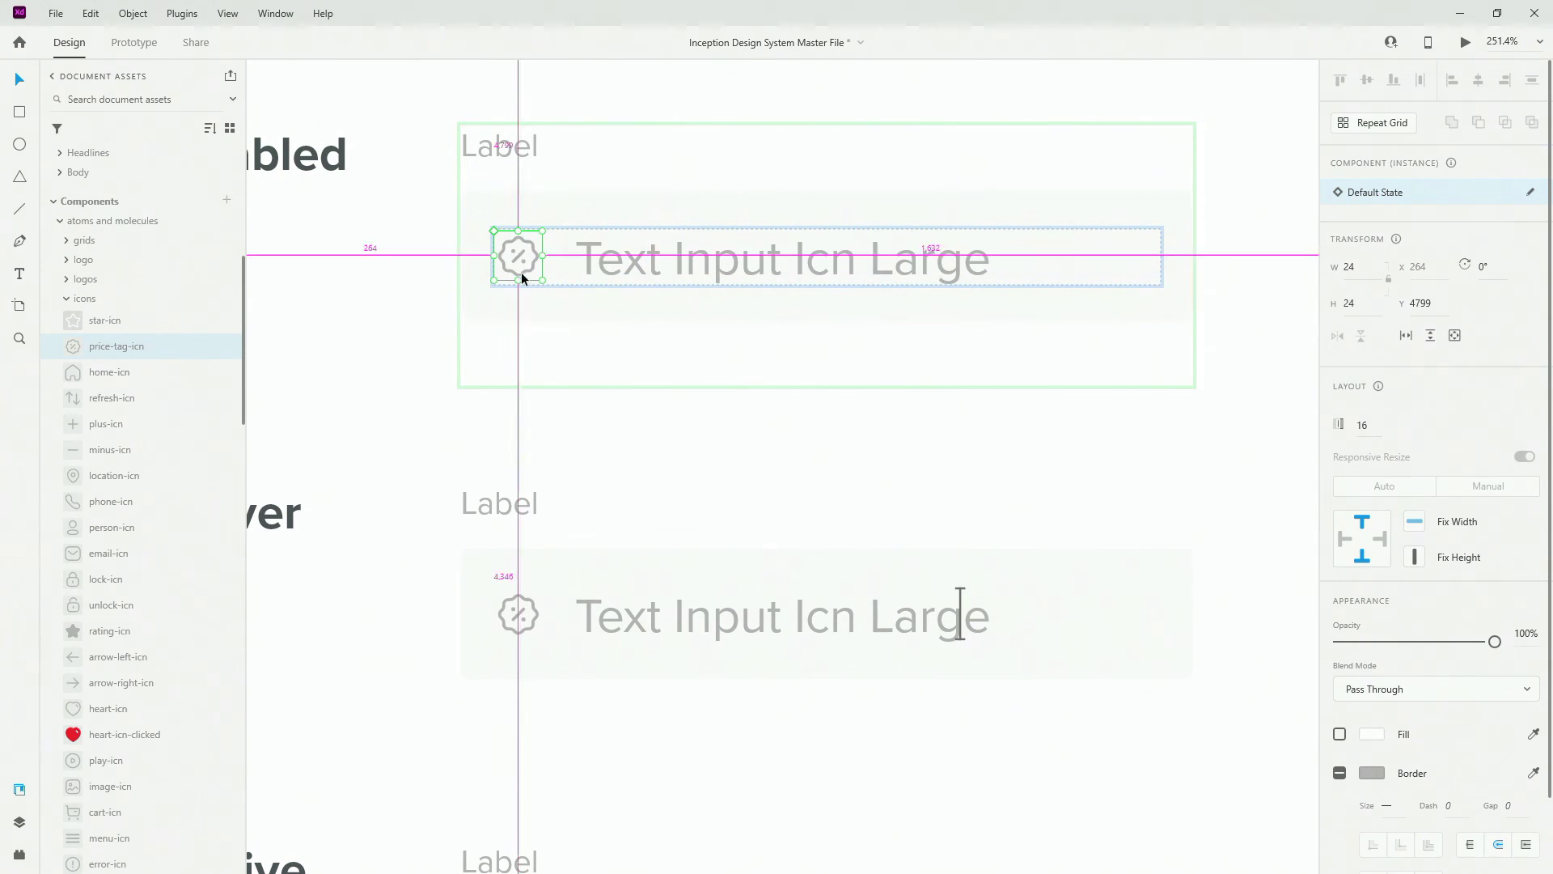
pyautogui.scroll(-5, 662, 310)
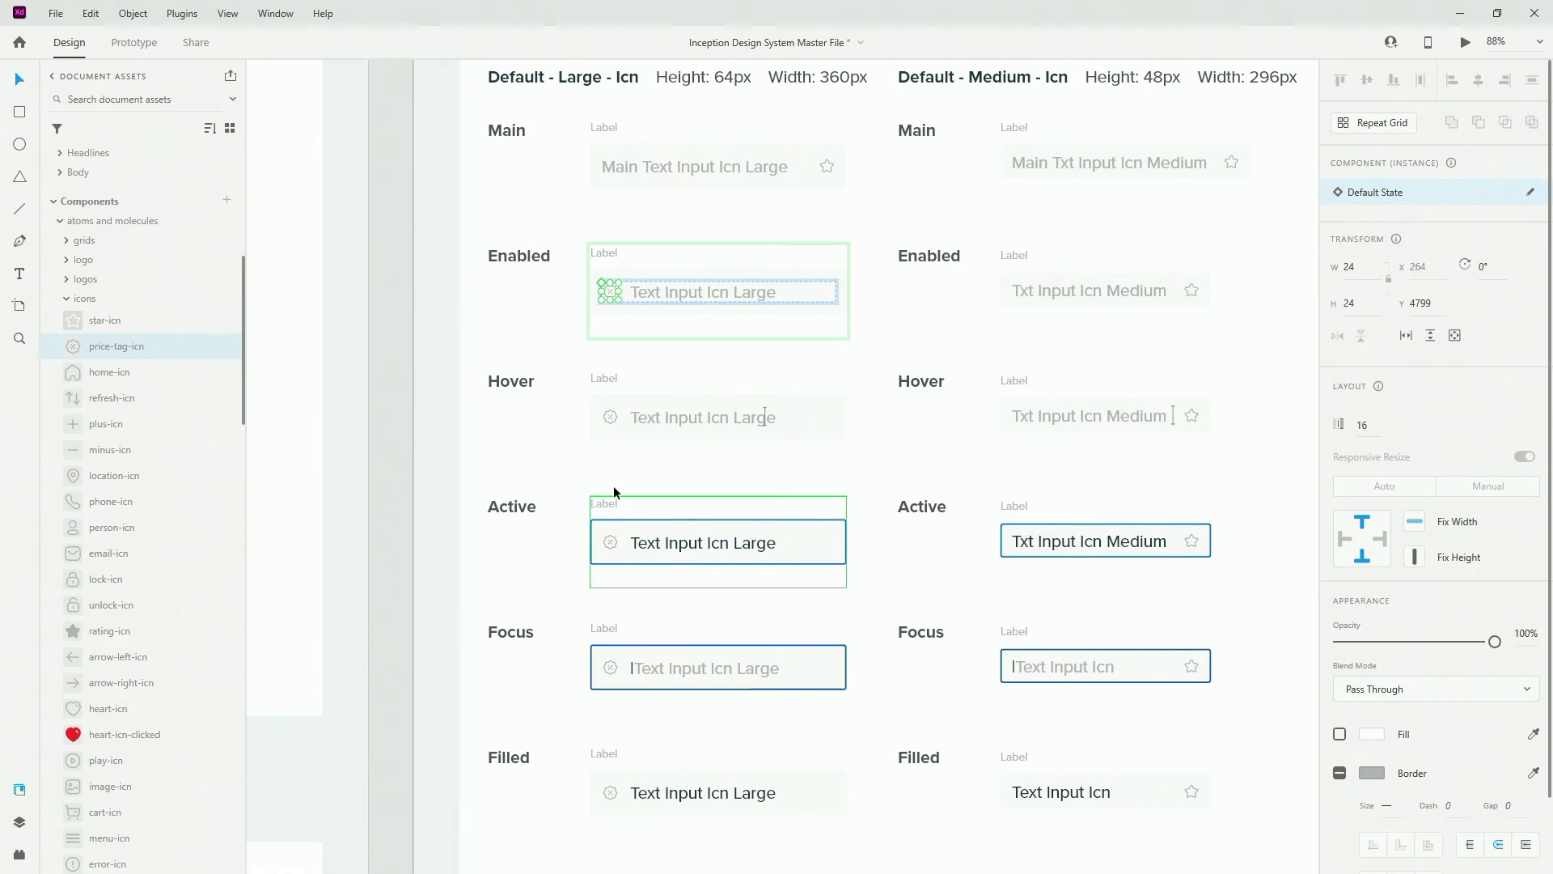
# Check the icon's spacing, select the Default - Medium input column, and zoom out toward the templates.
pyautogui.press('alt')
pyautogui.scroll(-2, 594, 703)
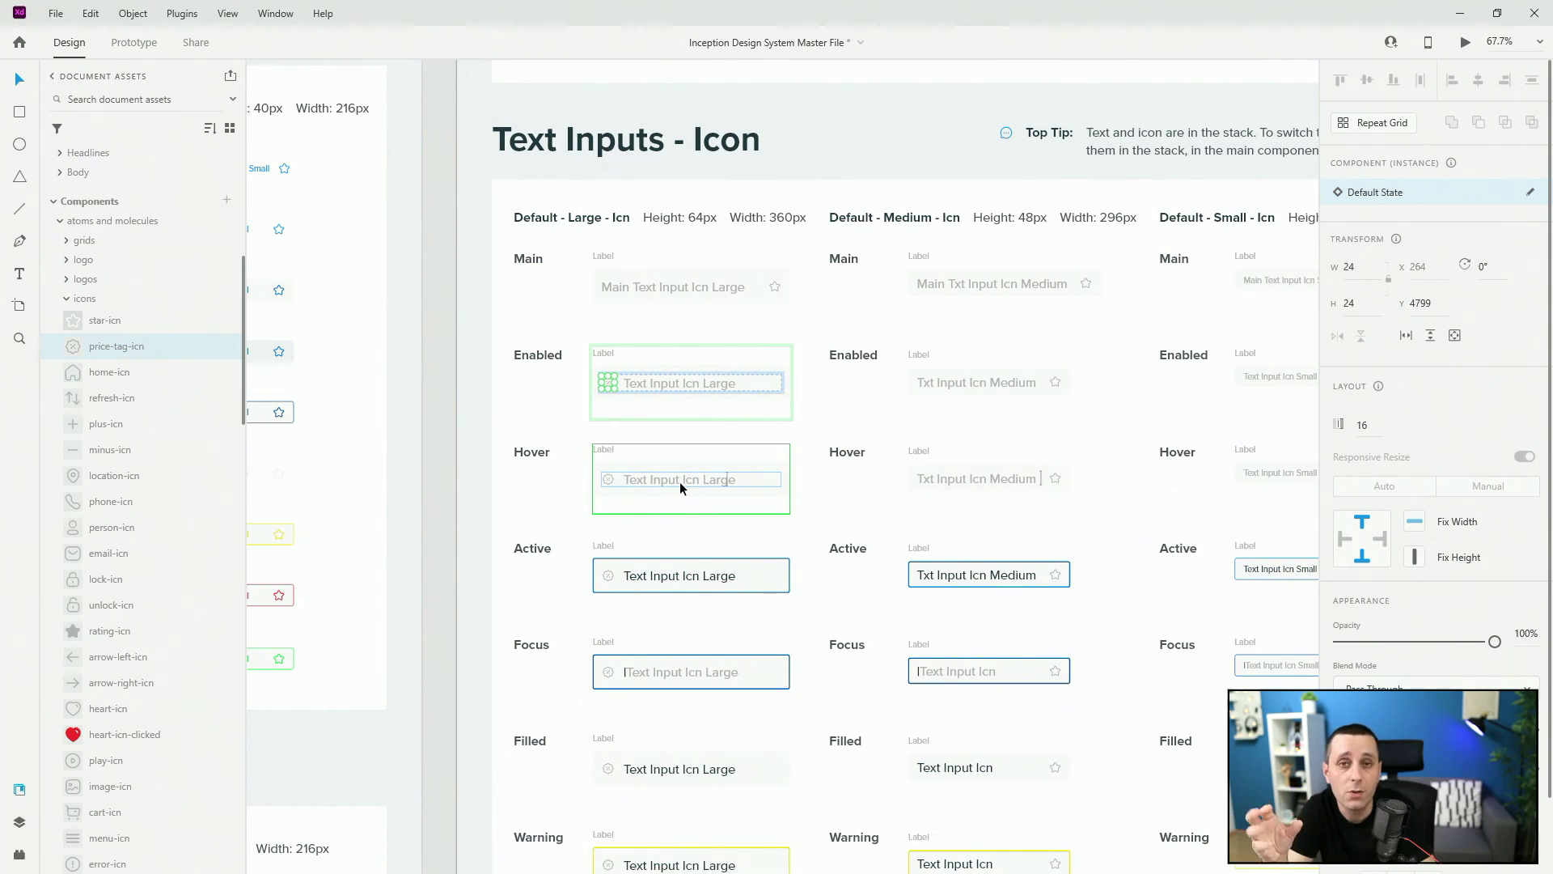
pyautogui.click(1015, 474)
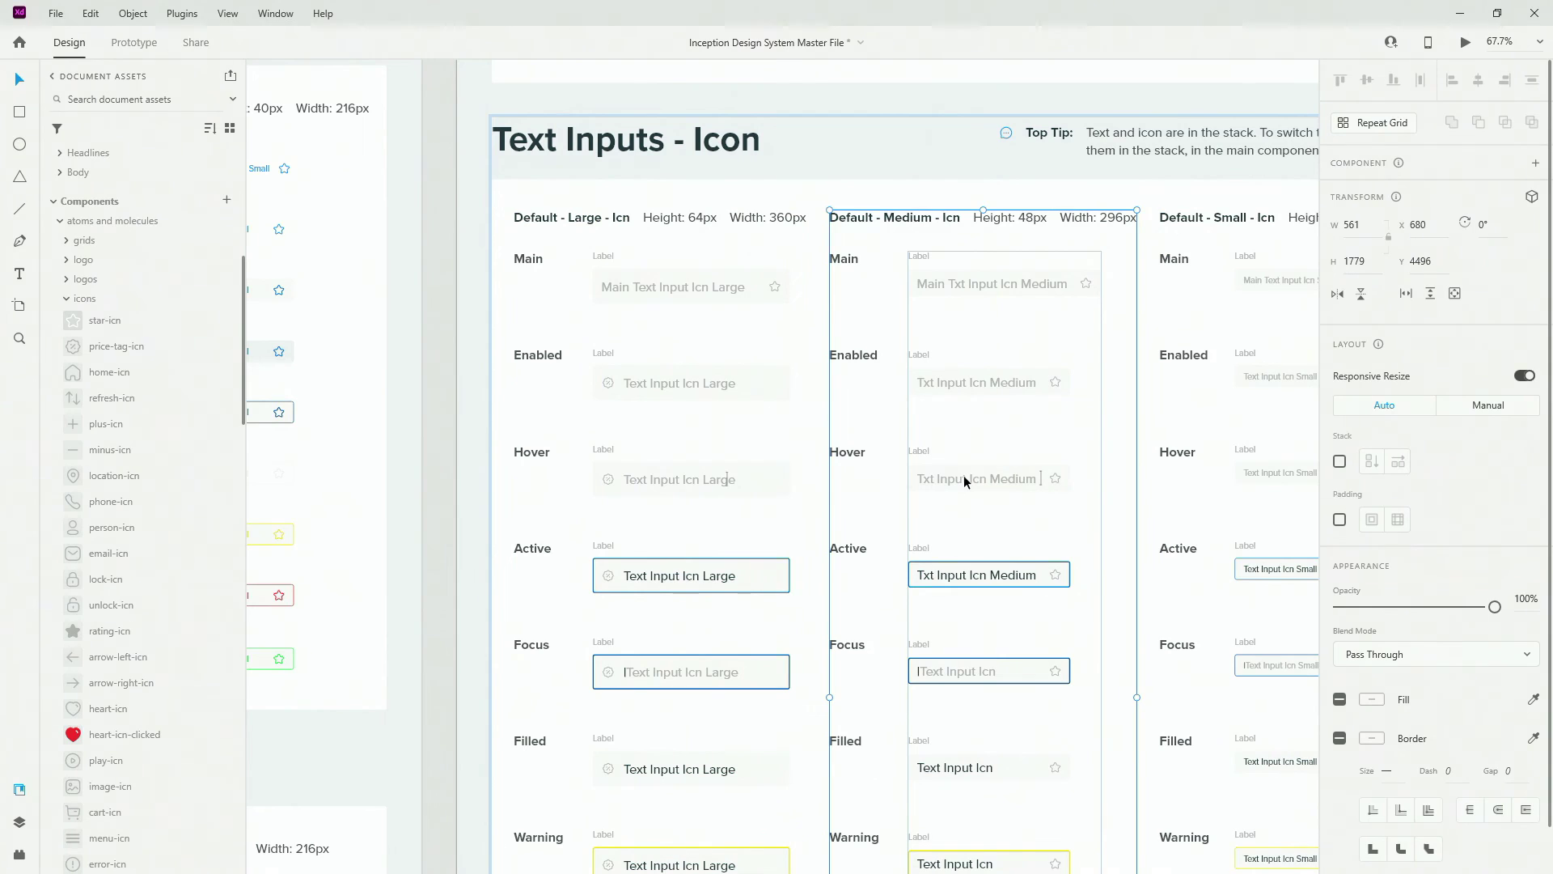
pyautogui.scroll(-10, 744, 528)
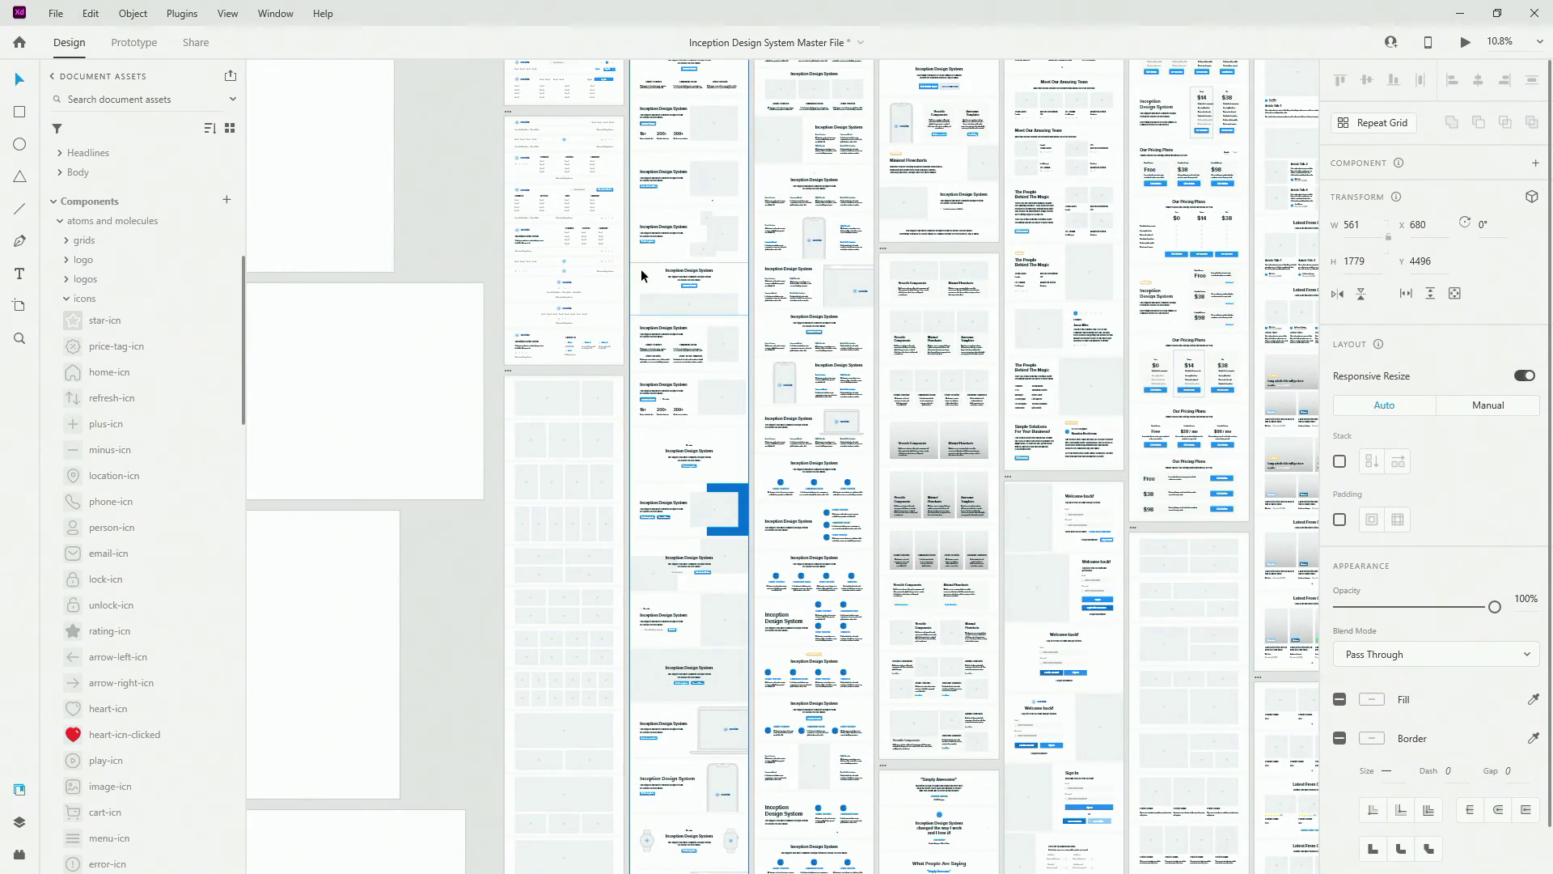
# Zoom into the sign-up template and inspect the Email field's placeholder text and background box.
pyautogui.scroll(-3, 822, 682)
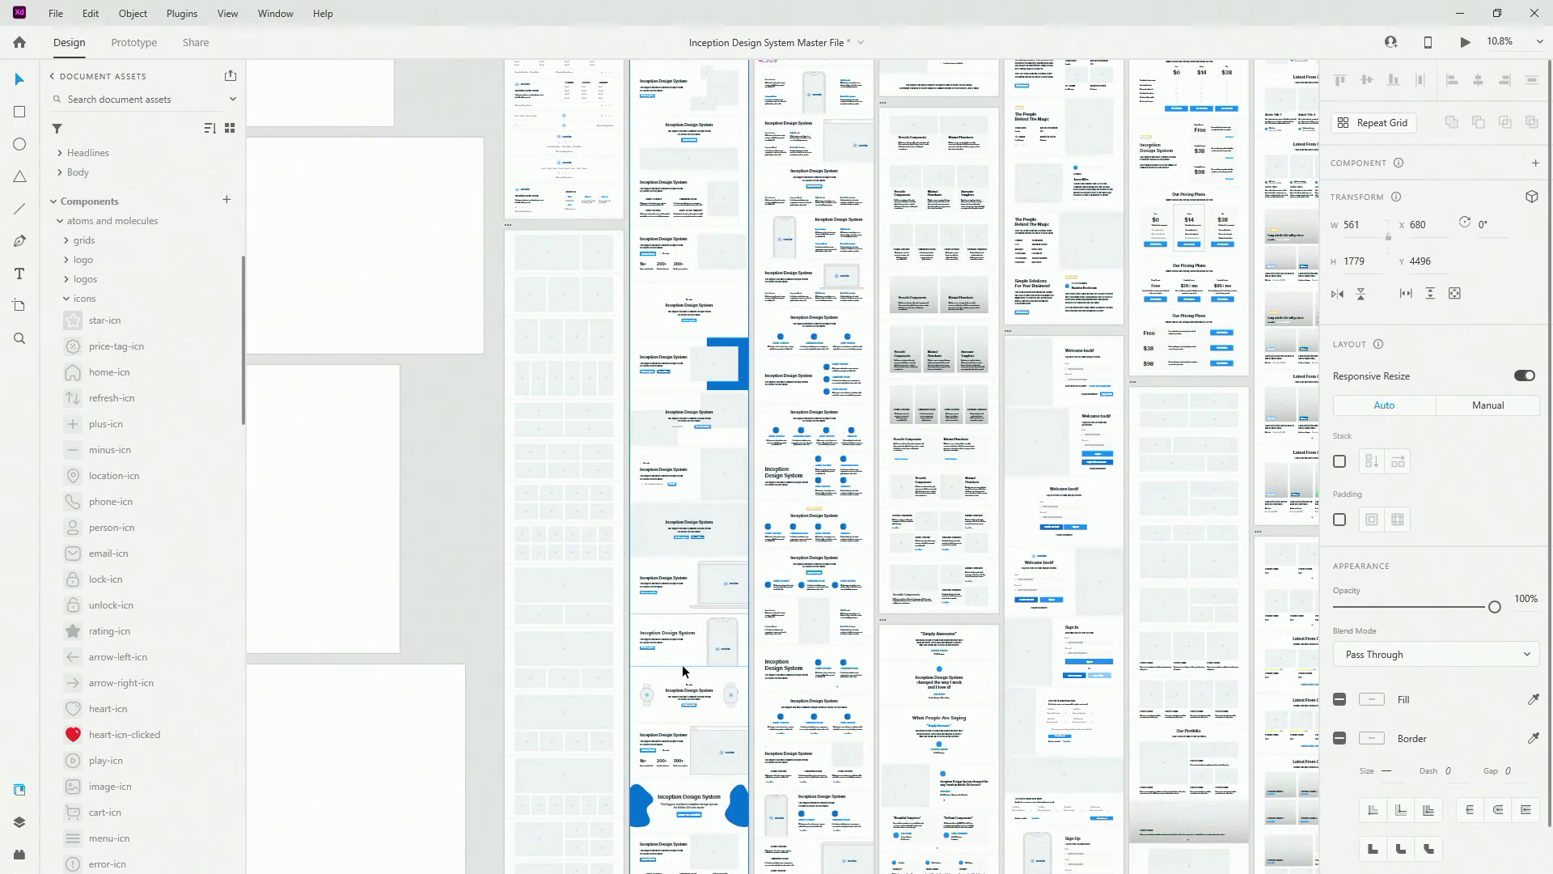
pyautogui.scroll(8, 681, 663)
pyautogui.scroll(6, 801, 436)
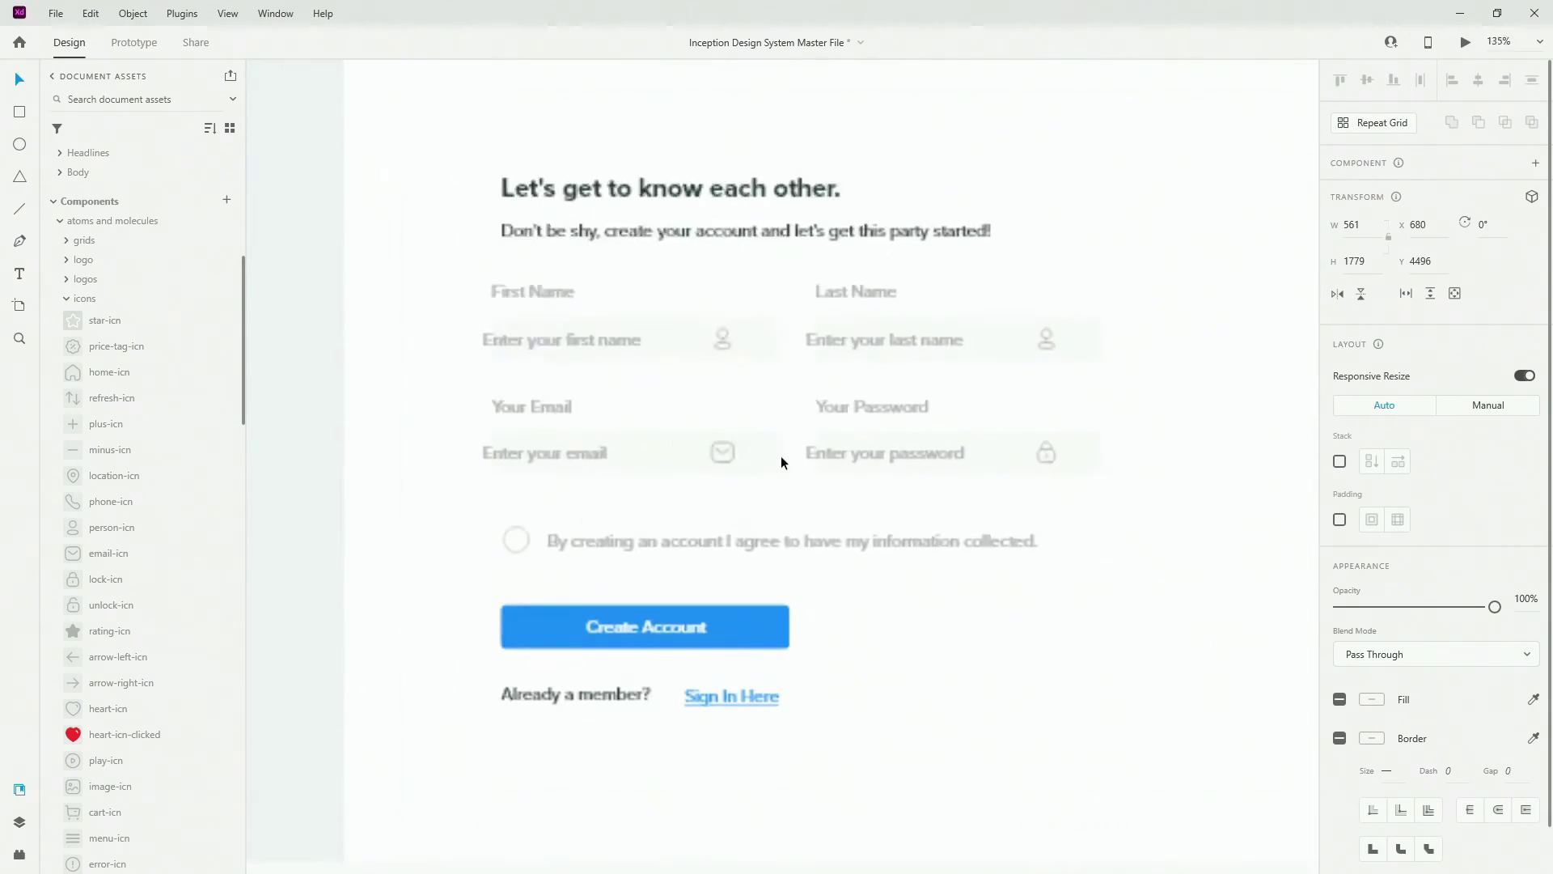
pyautogui.doubleClick(491, 451)
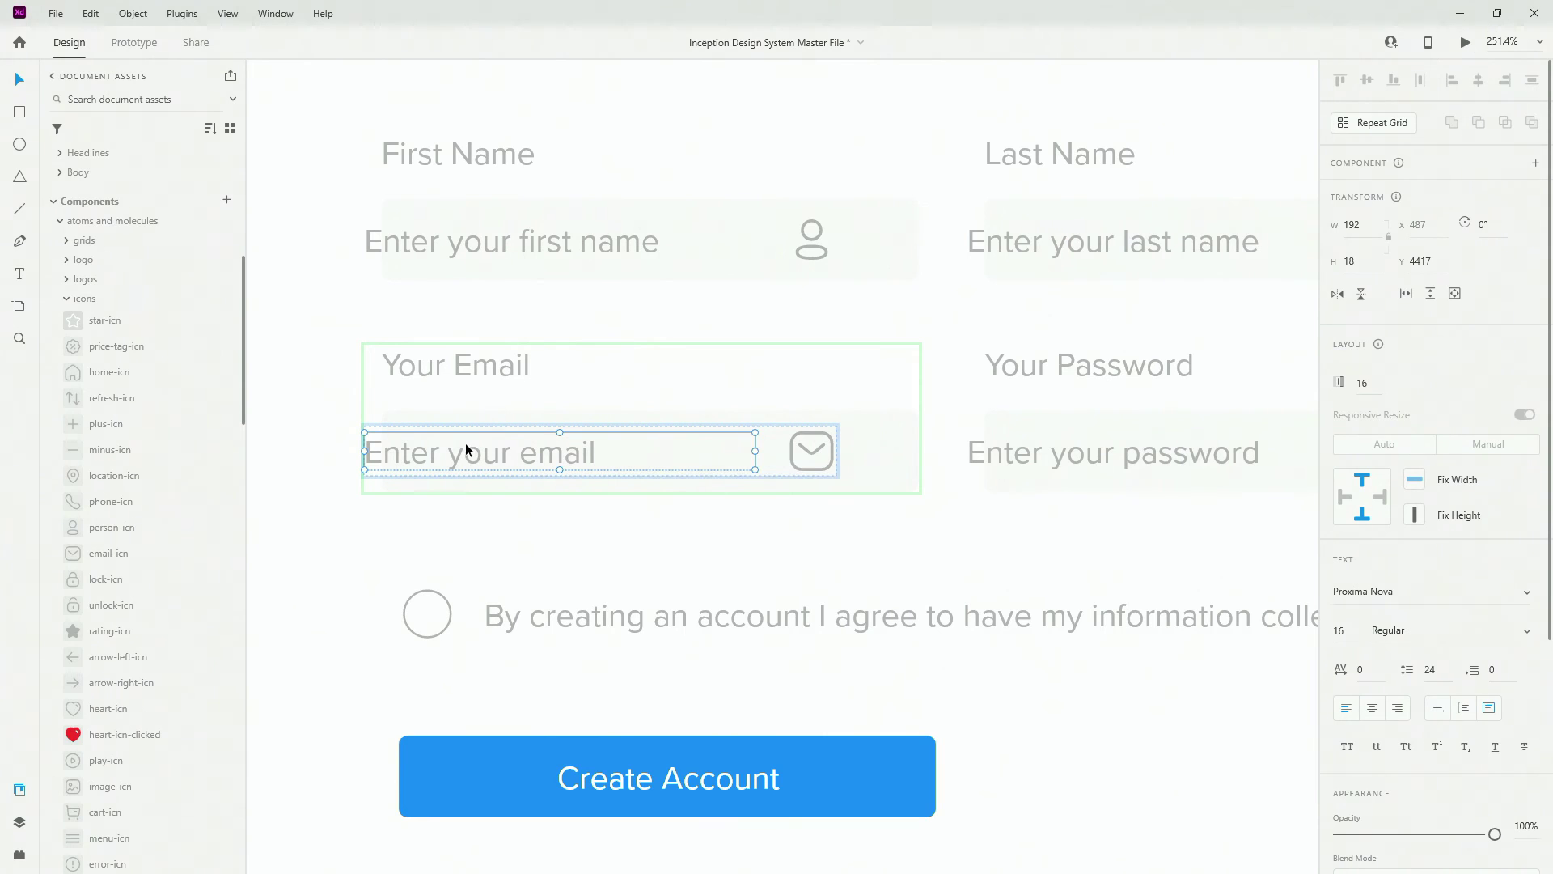
pyautogui.click(855, 436)
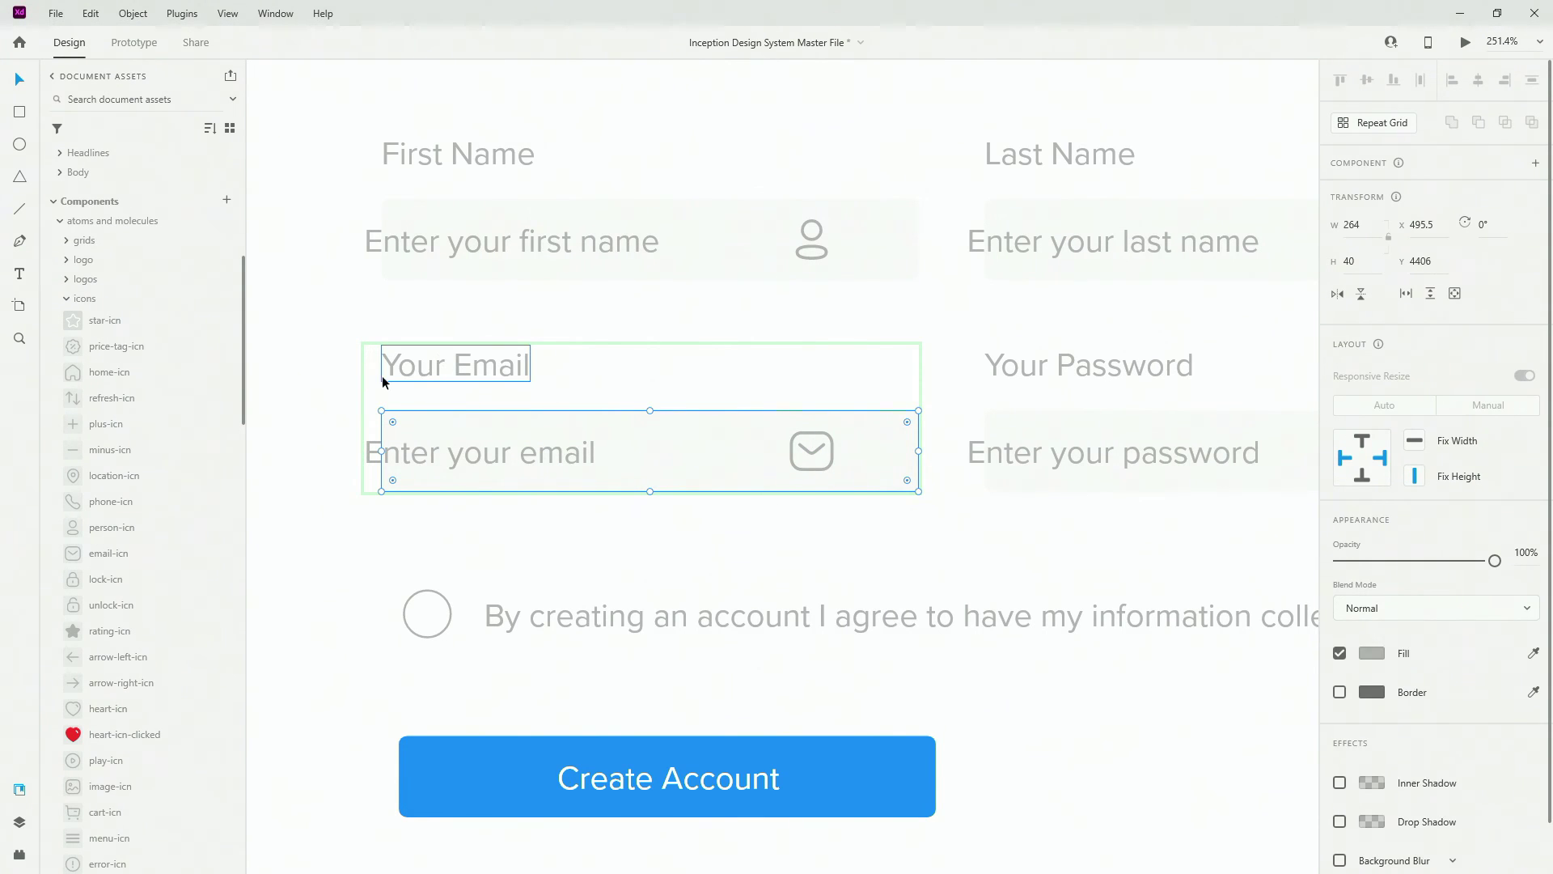
pyautogui.press('Escape')
pyautogui.press('Escape')
# Drill through content, inputs and second-row in Layers to select the email field component.
pyautogui.click(19, 822)
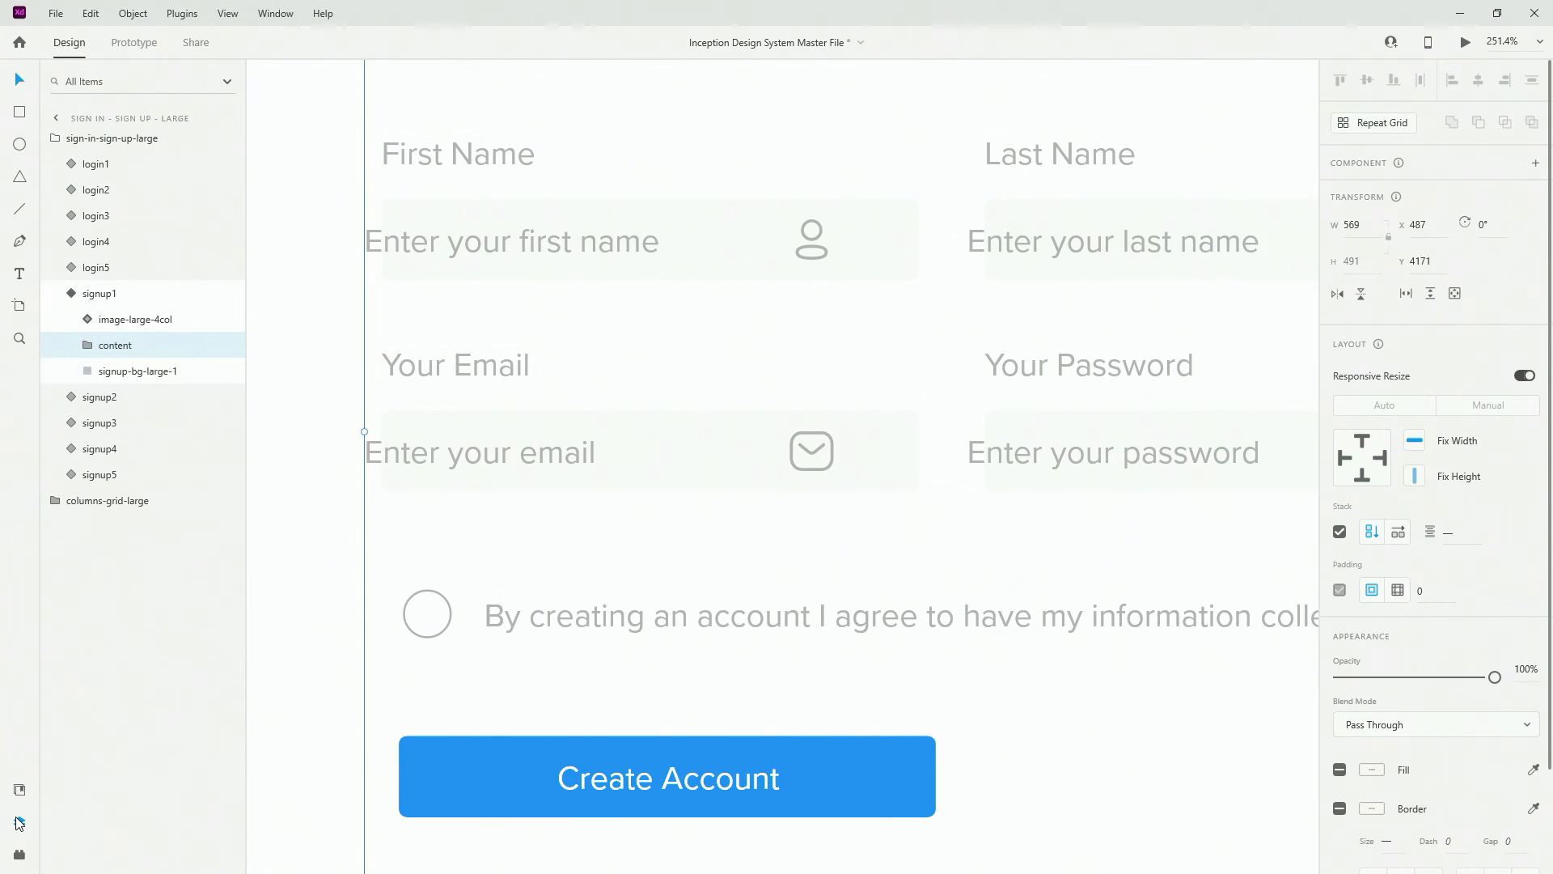
pyautogui.click(87, 346)
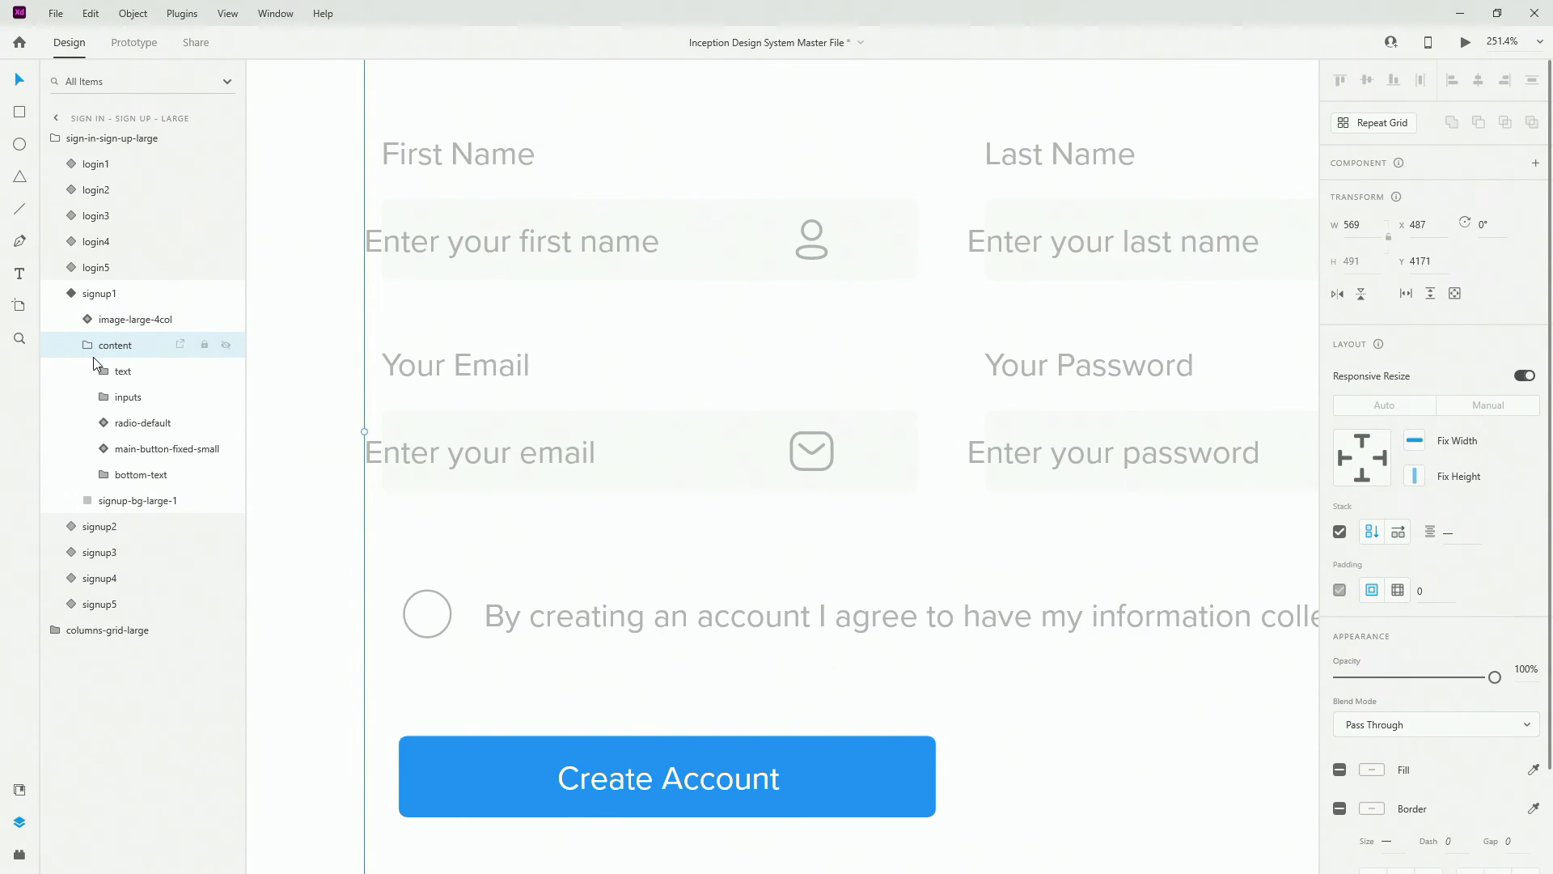
pyautogui.doubleClick(605, 446)
pyautogui.doubleClick(605, 446)
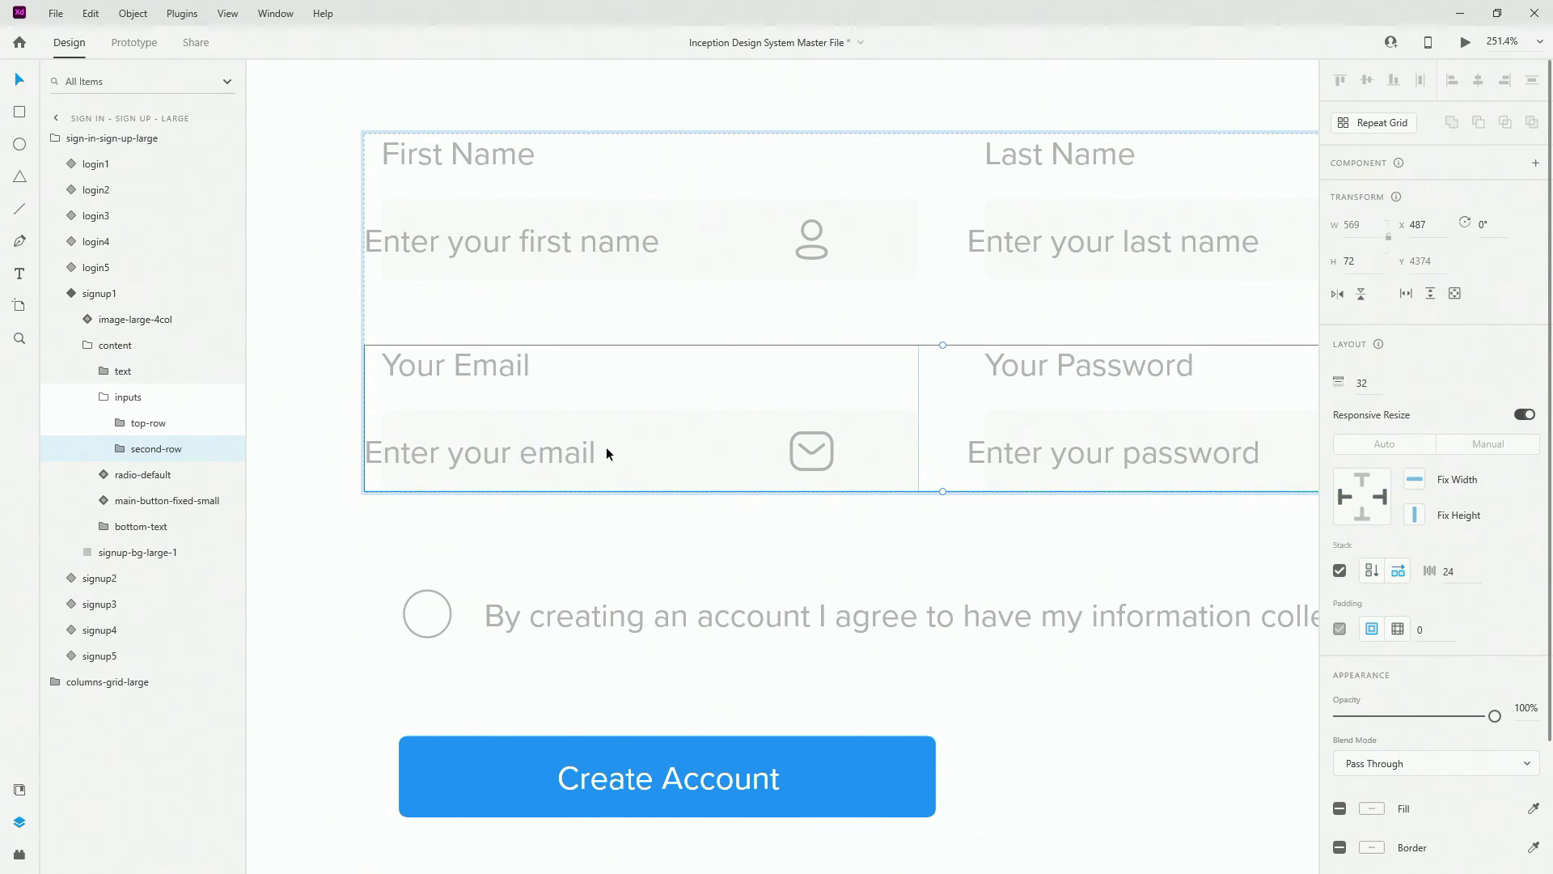
pyautogui.doubleClick(605, 447)
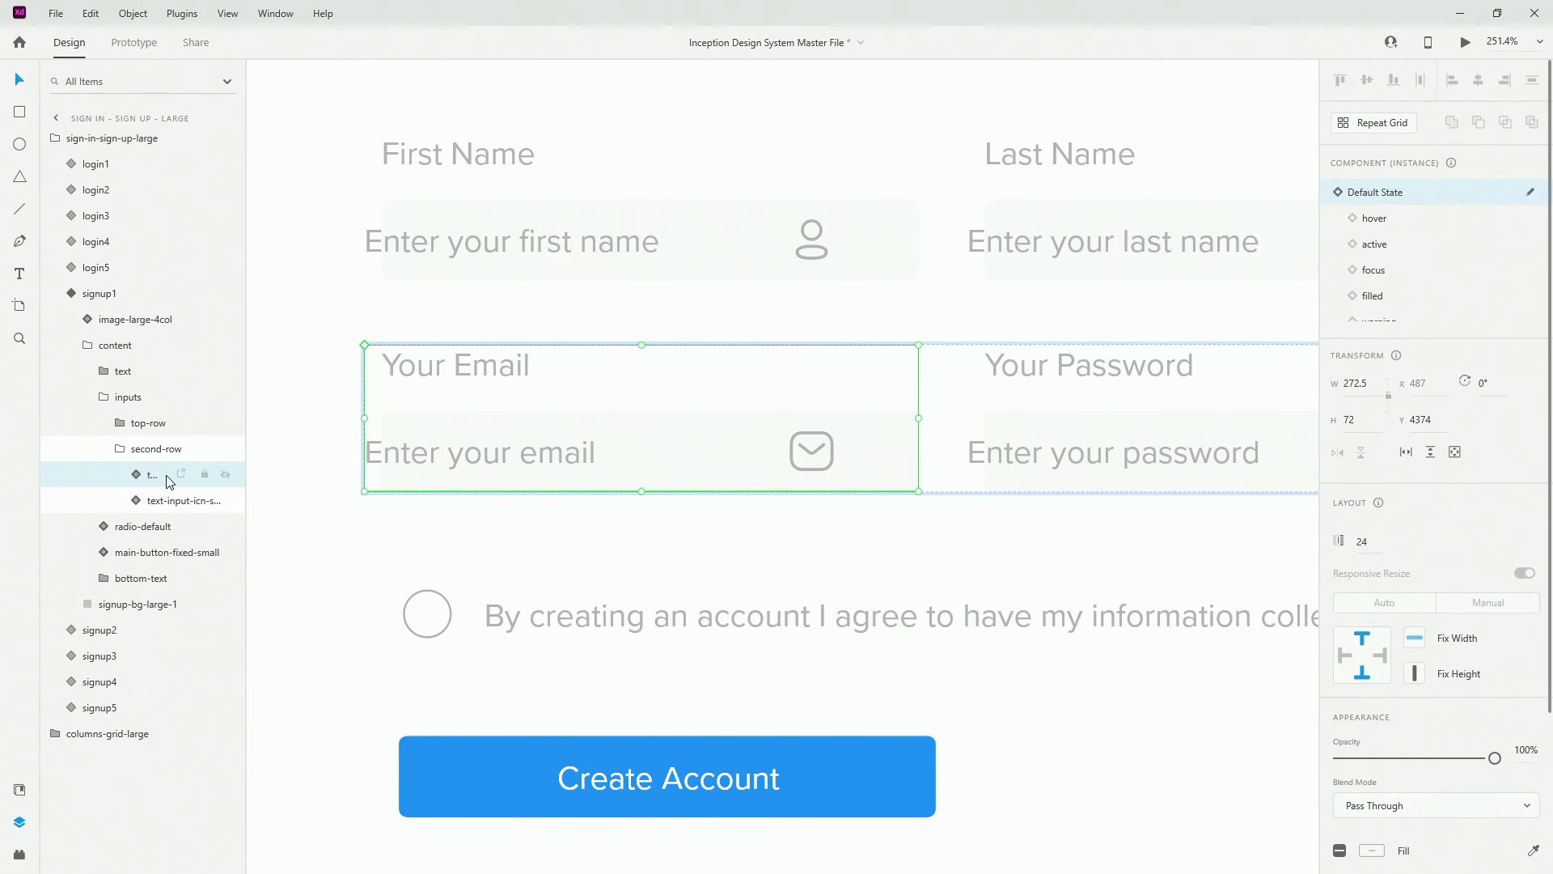
# Use Edit Main Component on the email field to reach the small icon text input.
pyautogui.rightClick(169, 481)
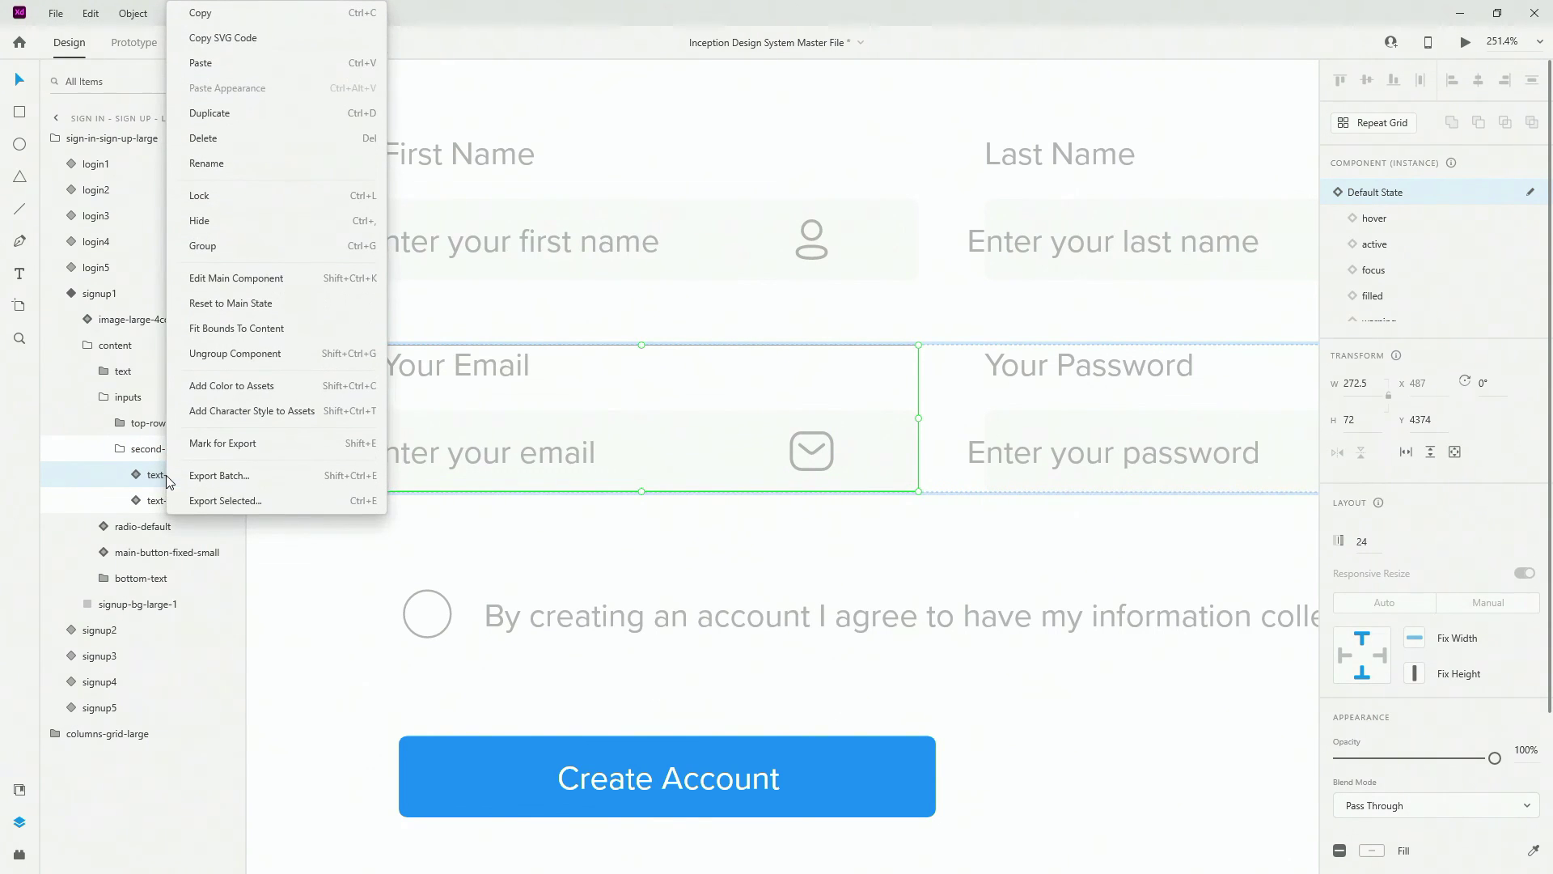
pyautogui.click(292, 279)
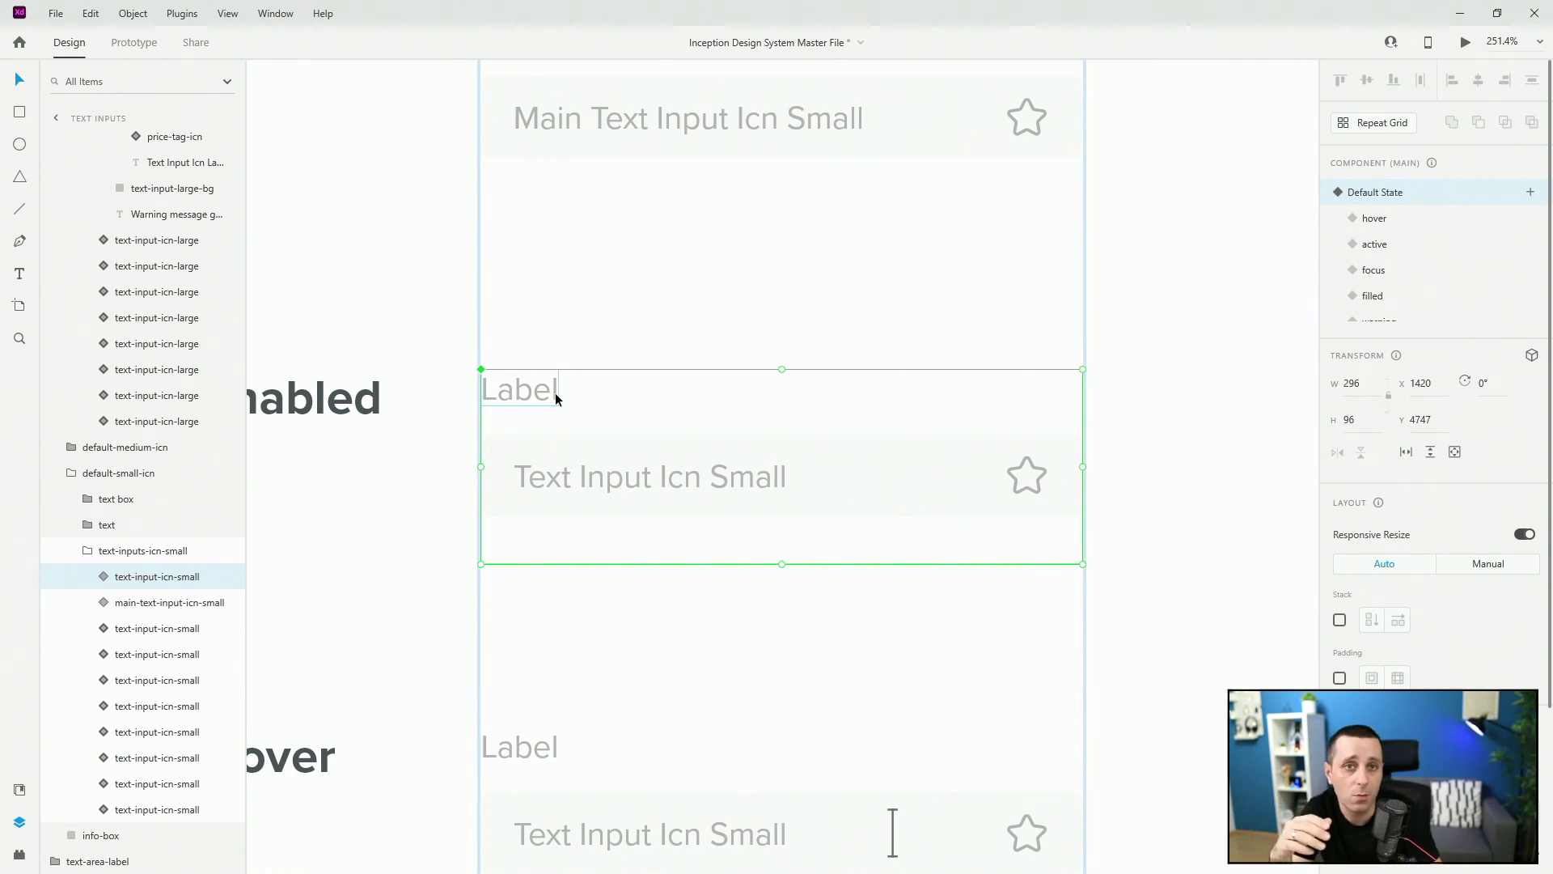
pyautogui.scroll(-1, 733, 446)
pyautogui.scroll(-15, 734, 447)
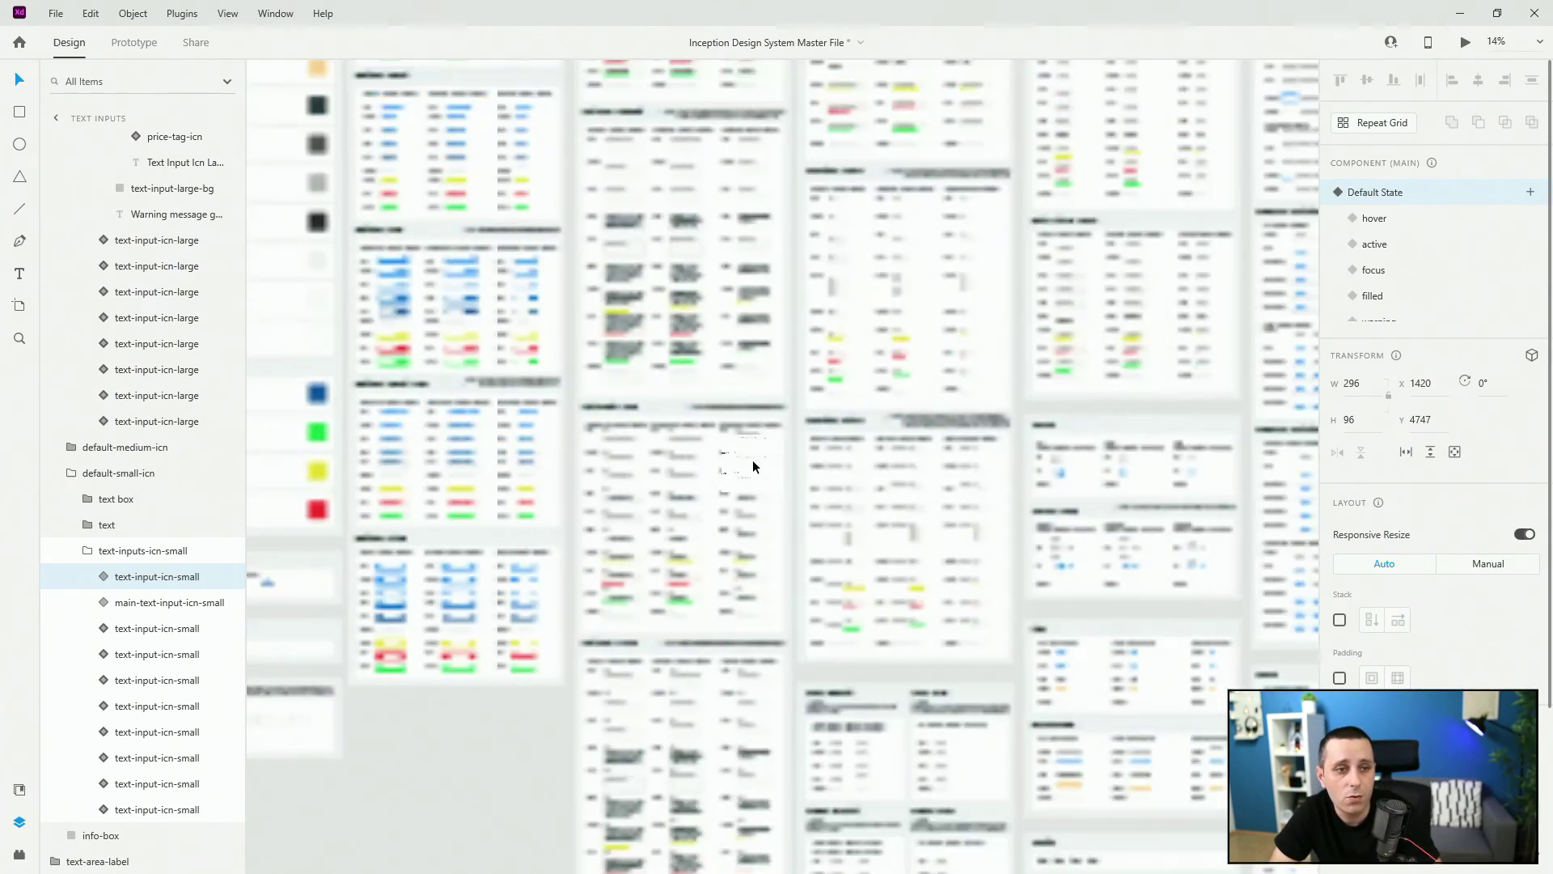
pyautogui.scroll(4, 1056, 390)
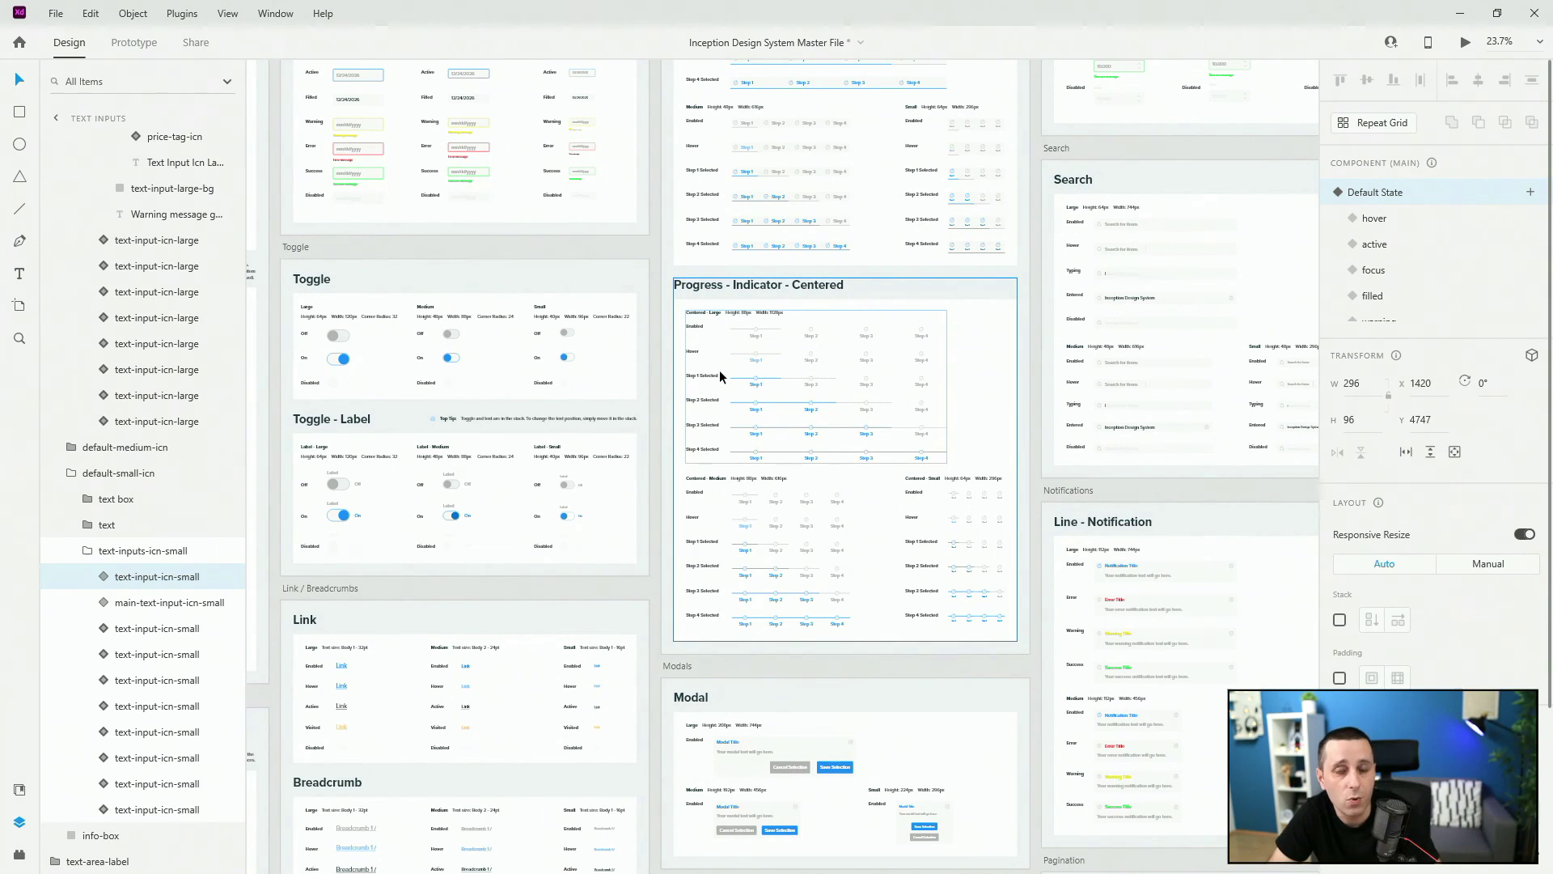
pyautogui.scroll(-4, 618, 359)
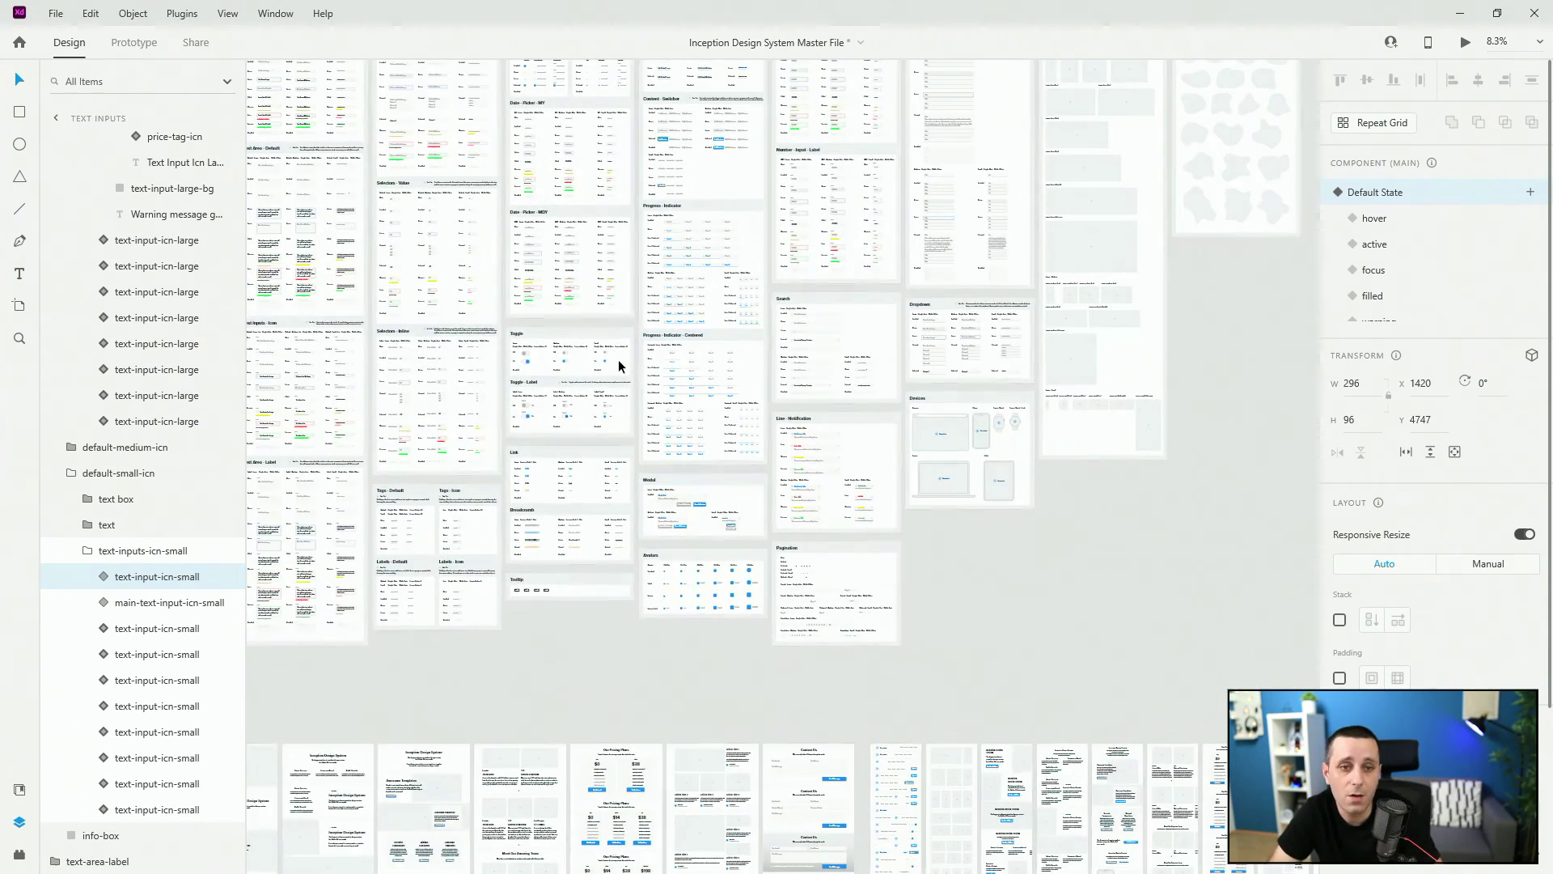
pyautogui.scroll(-3, 618, 359)
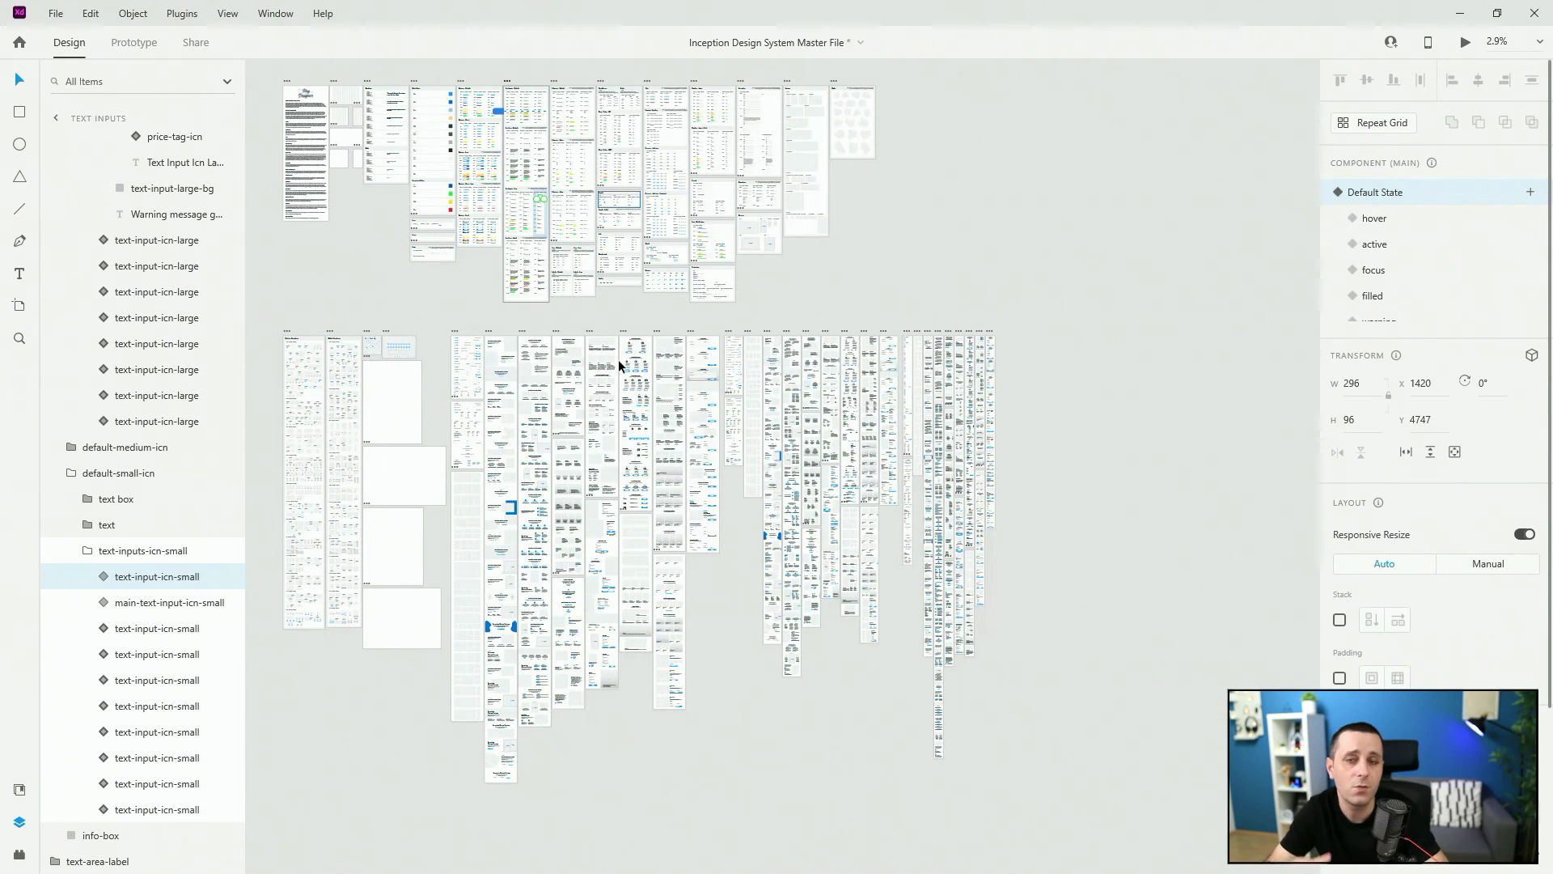